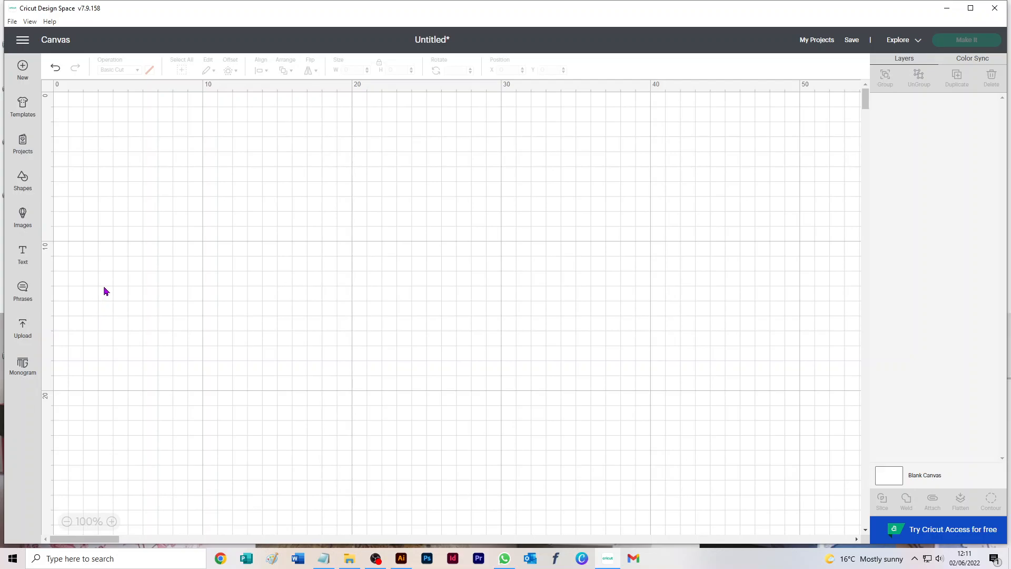
# Choose Sister_Card_Back.png from the Files for Etsy folder as the image to upload
pyautogui.click(24, 326)
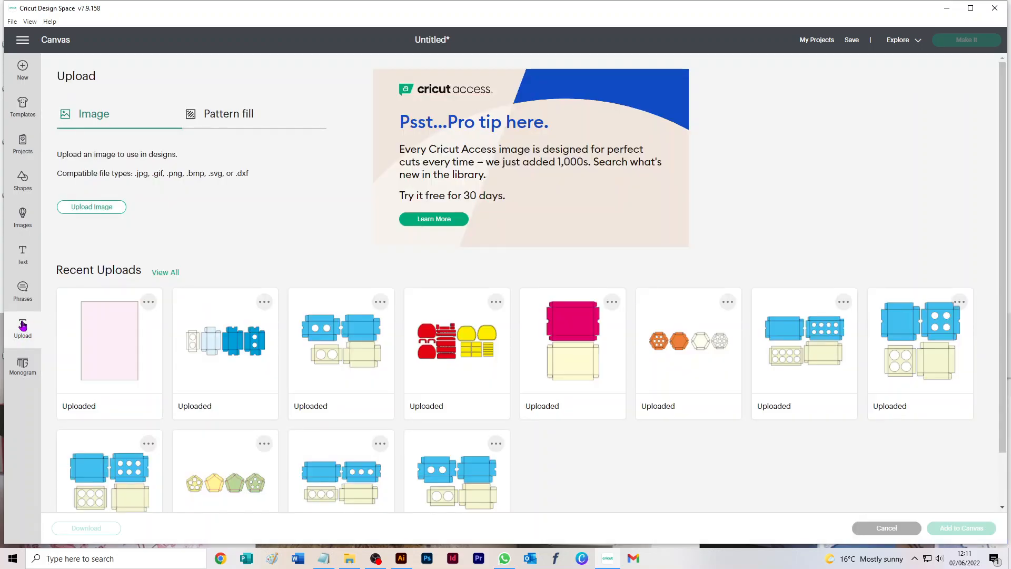
pyautogui.click(79, 210)
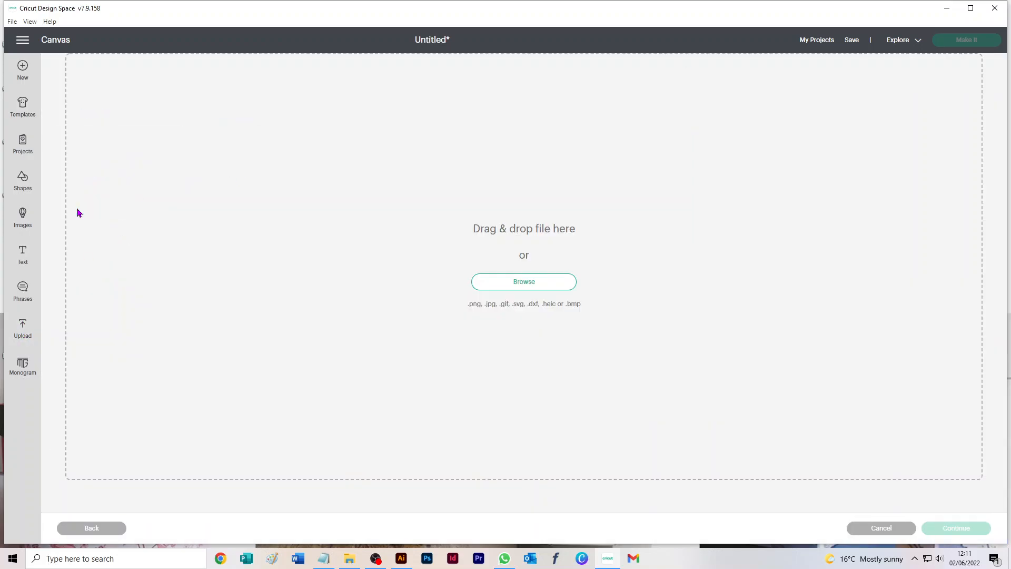
pyautogui.click(524, 281)
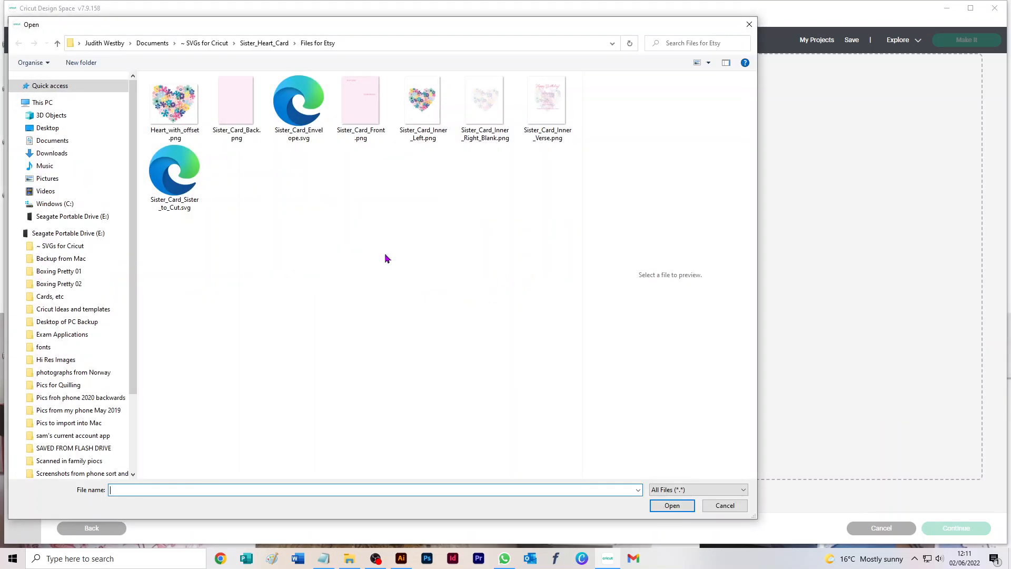
pyautogui.click(237, 109)
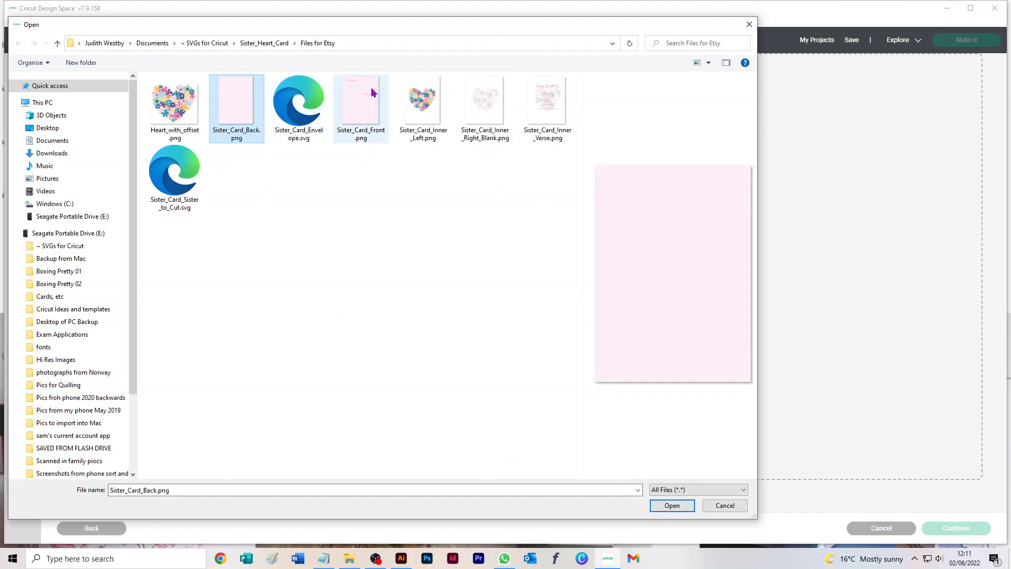
pyautogui.click(676, 507)
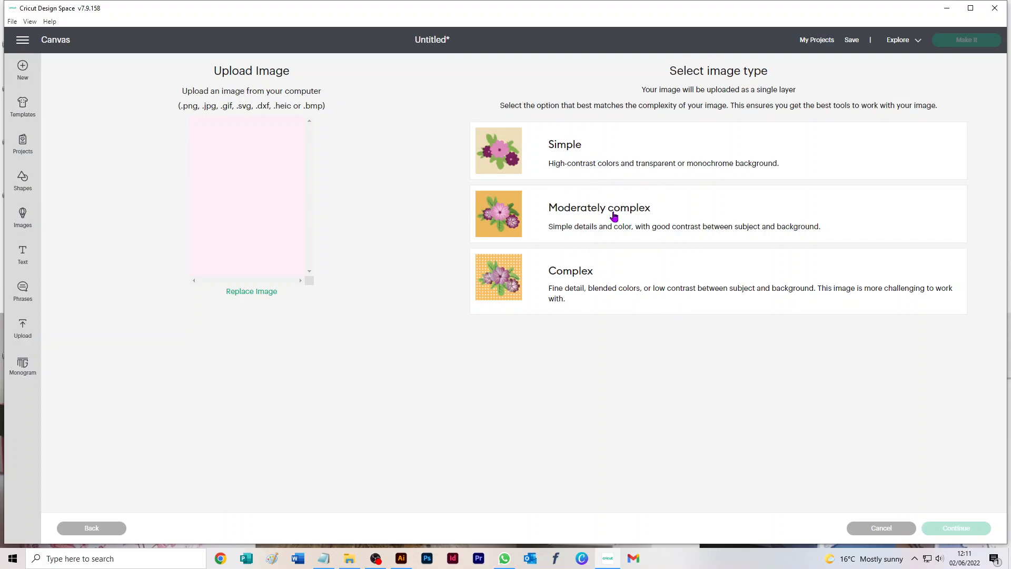
# Upload the card back as a Complex, Print Then Cut image without removing any background
pyautogui.click(602, 285)
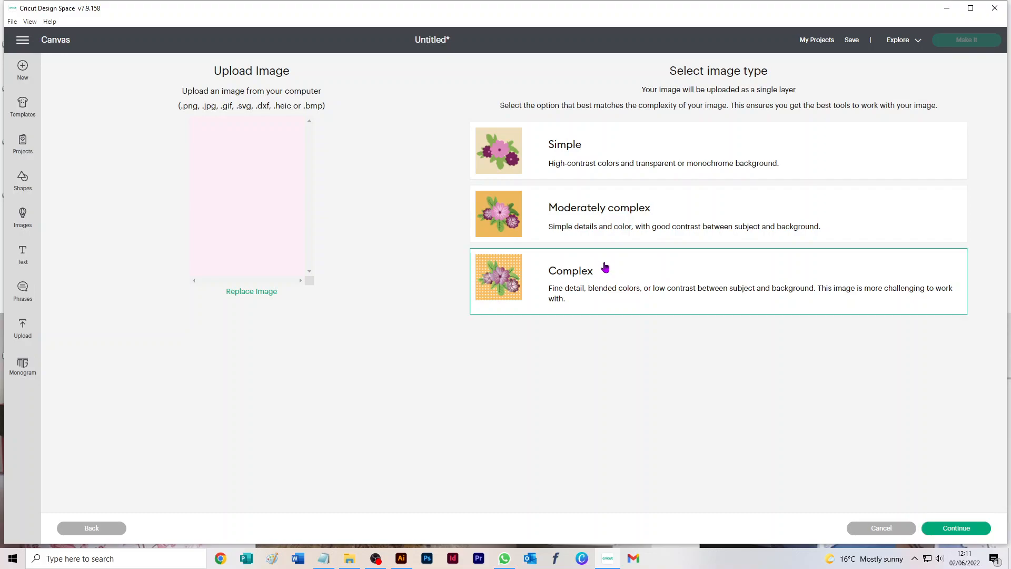
pyautogui.click(949, 530)
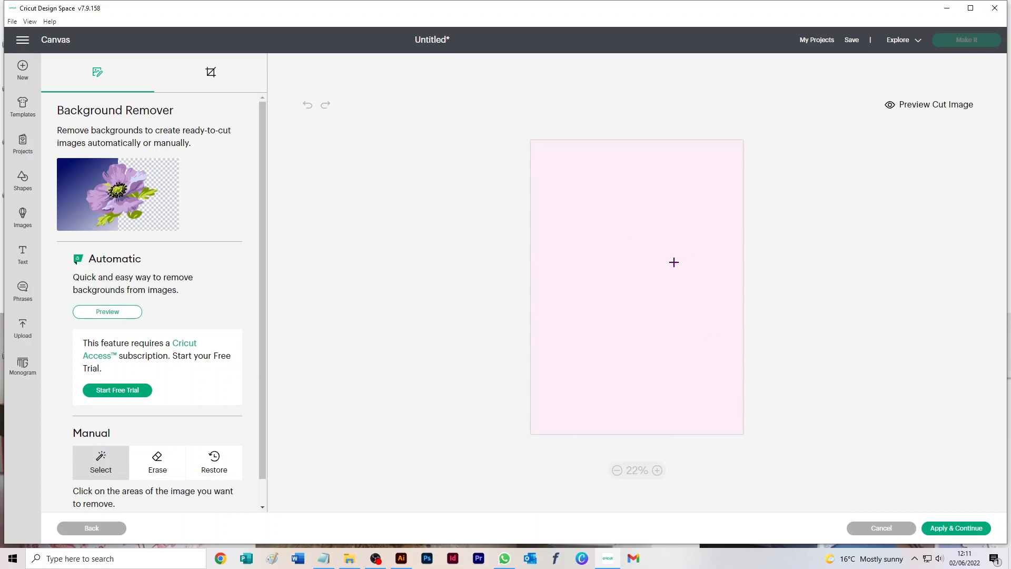
pyautogui.click(957, 528)
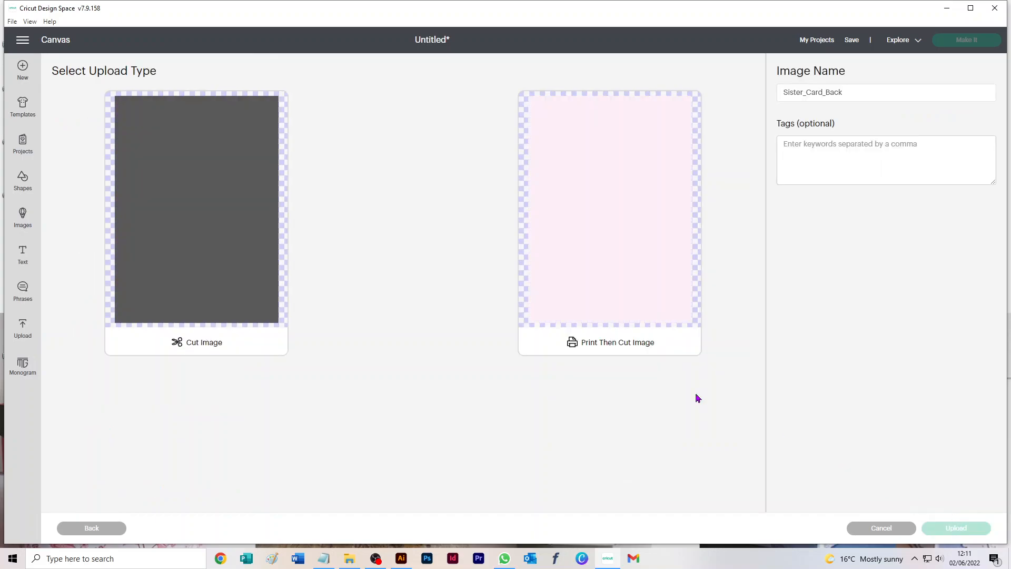
pyautogui.click(584, 209)
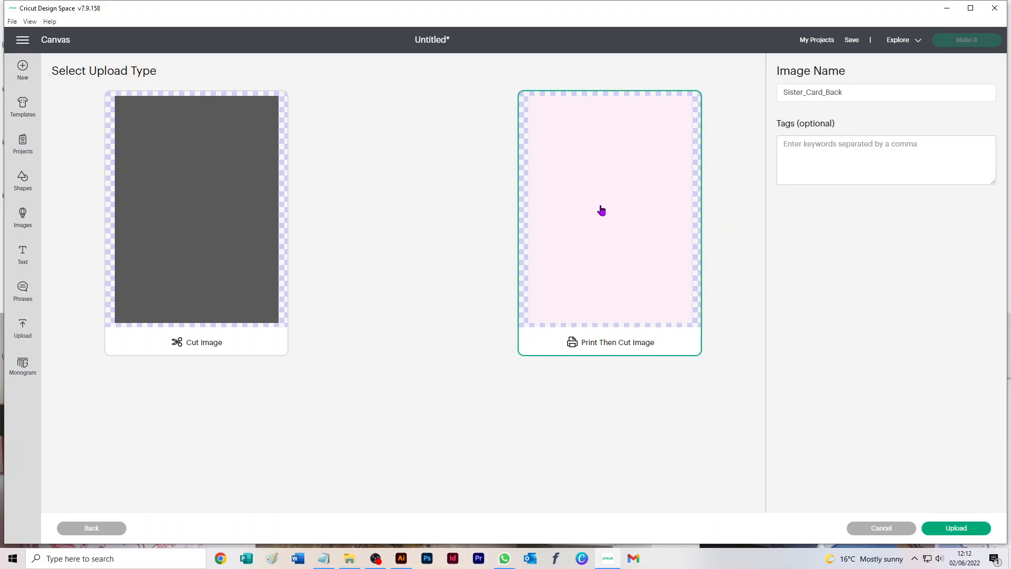
pyautogui.click(957, 529)
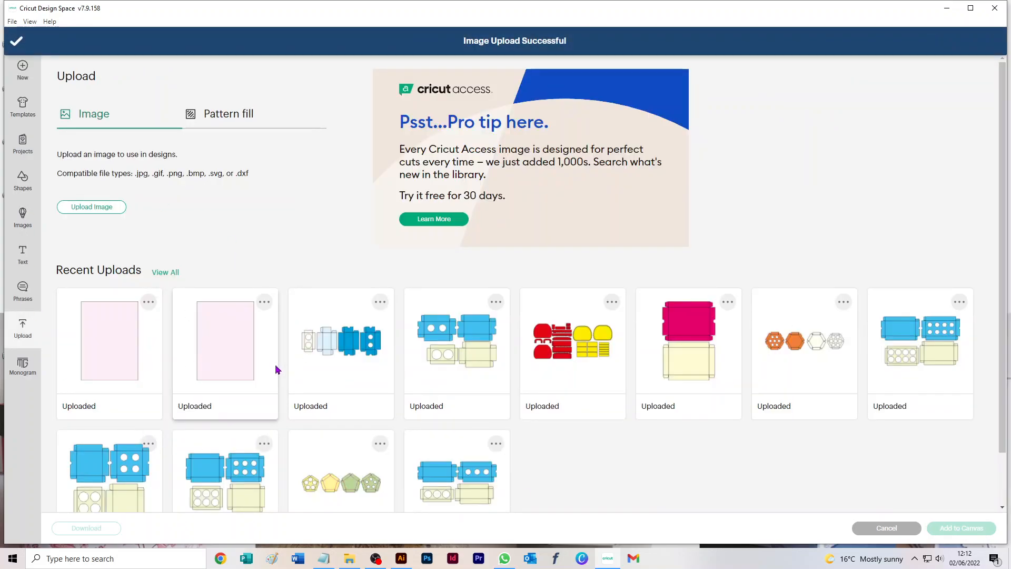
# Add the uploaded card back to the canvas and set its width to 15.5 cm with proportions kept
pyautogui.click(101, 356)
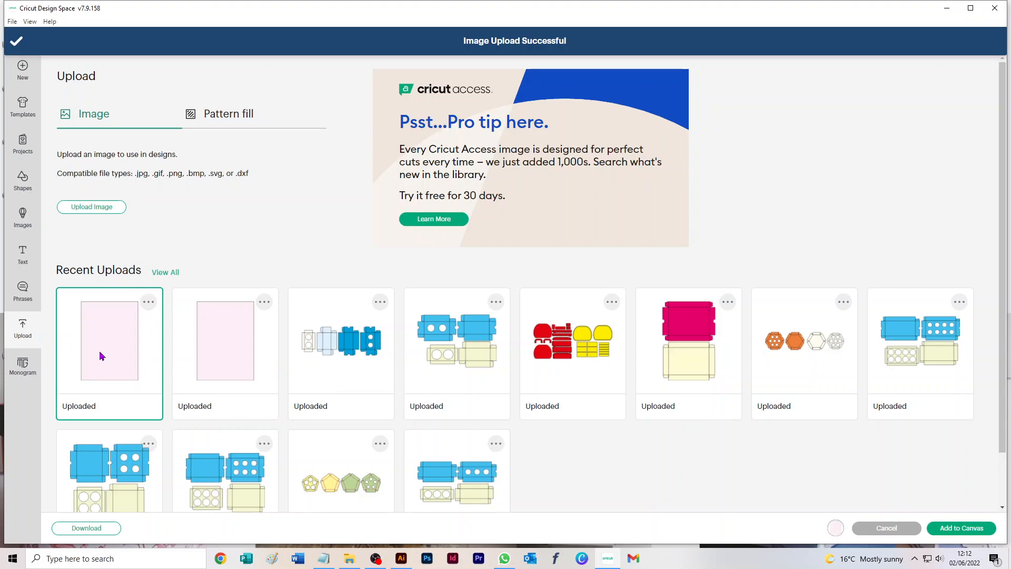
pyautogui.click(954, 529)
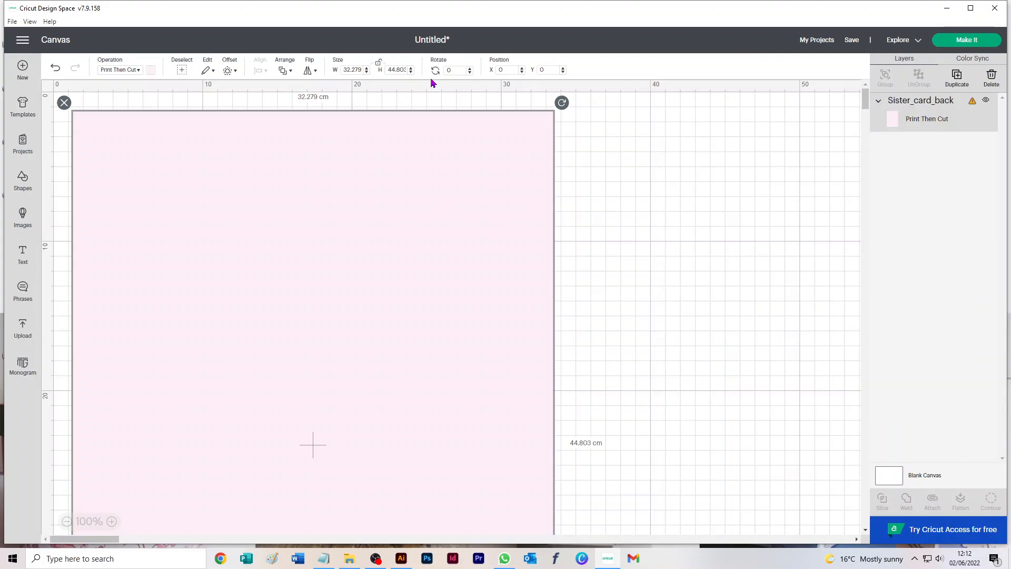
pyautogui.doubleClick(353, 71)
pyautogui.write('15.5')
pyautogui.press('Tab')
pyautogui.press('Tab')
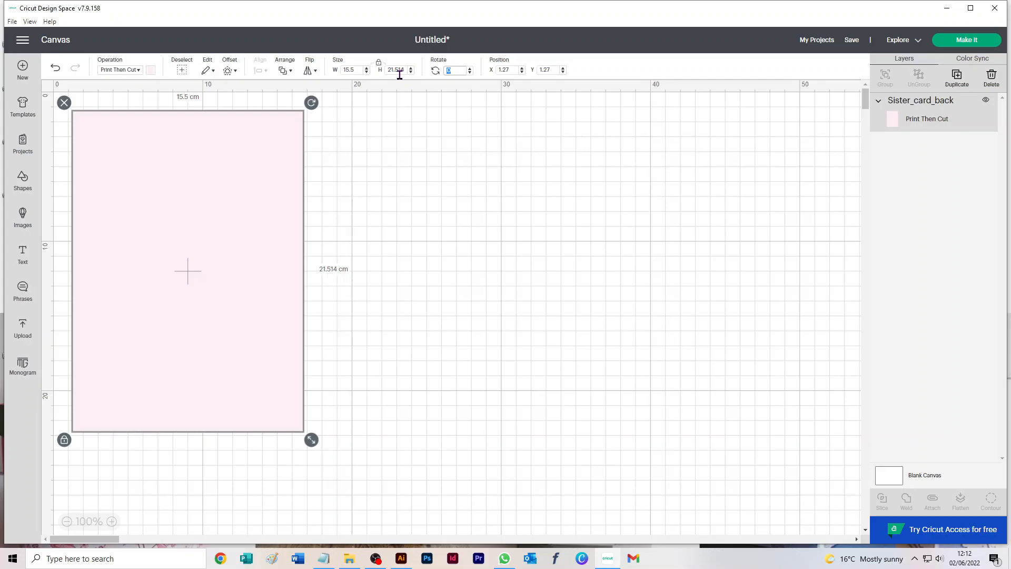
# Move the card back to about X 9.3, Y 3.3 cm on the canvas and deselect it
pyautogui.moveTo(160, 171); pyautogui.dragTo(281, 202)
pyautogui.click(520, 200)
pyautogui.click(347, 227)
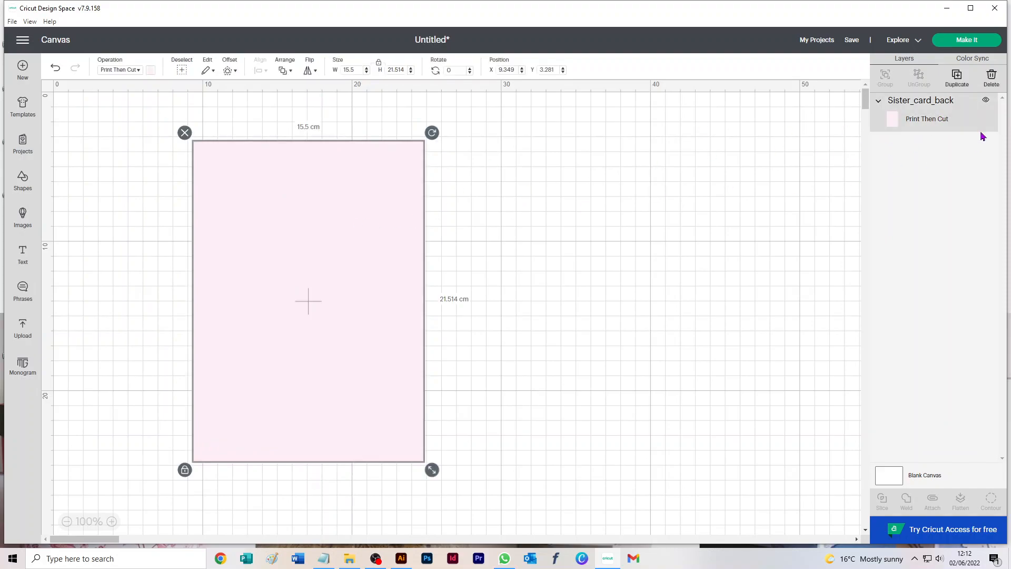
pyautogui.click(485, 135)
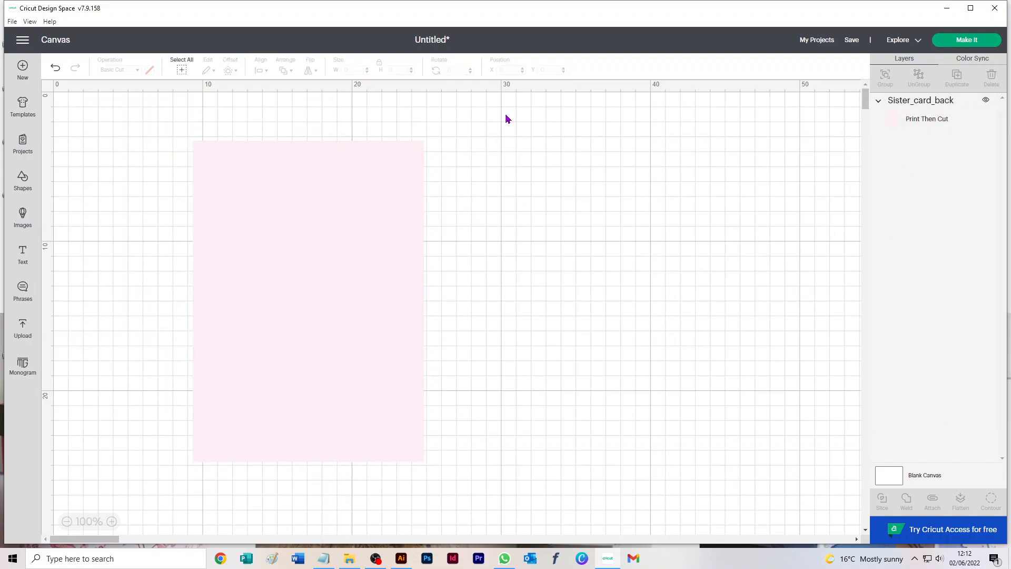
# Choose Sister_Card_Front.png from the Files for Etsy folder as the next image to upload
pyautogui.click(24, 330)
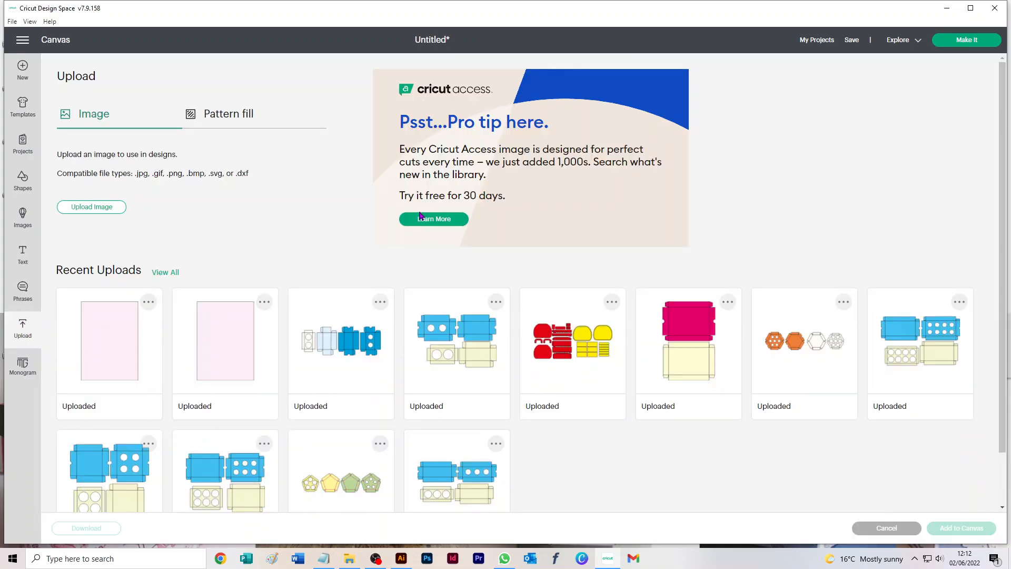
pyautogui.click(91, 210)
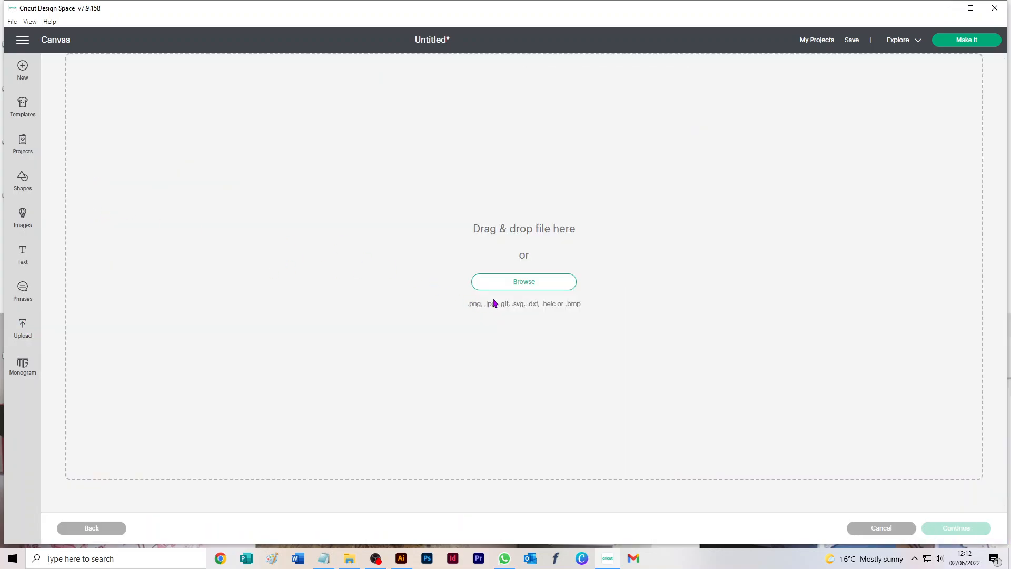
pyautogui.click(501, 285)
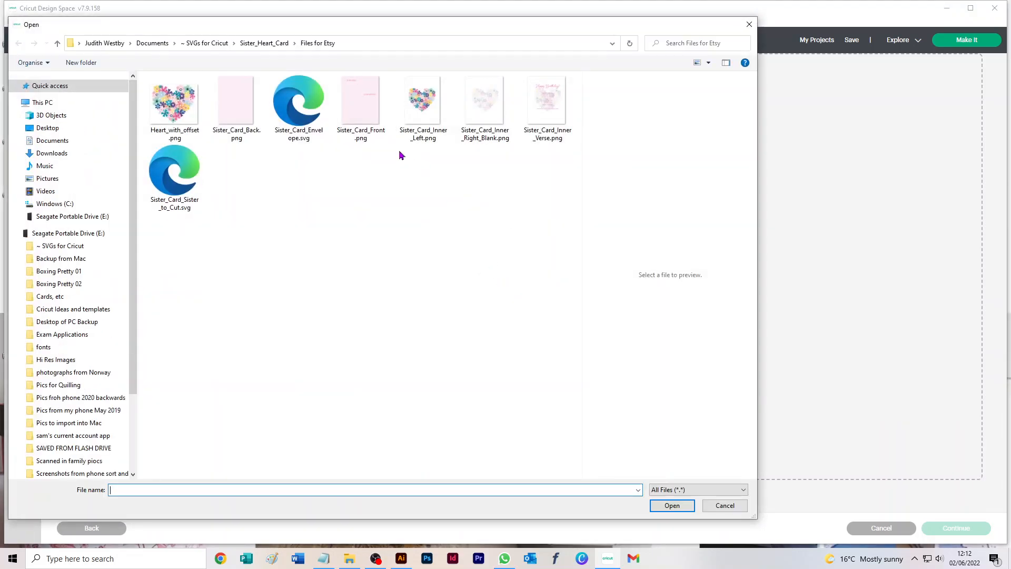
pyautogui.click(361, 105)
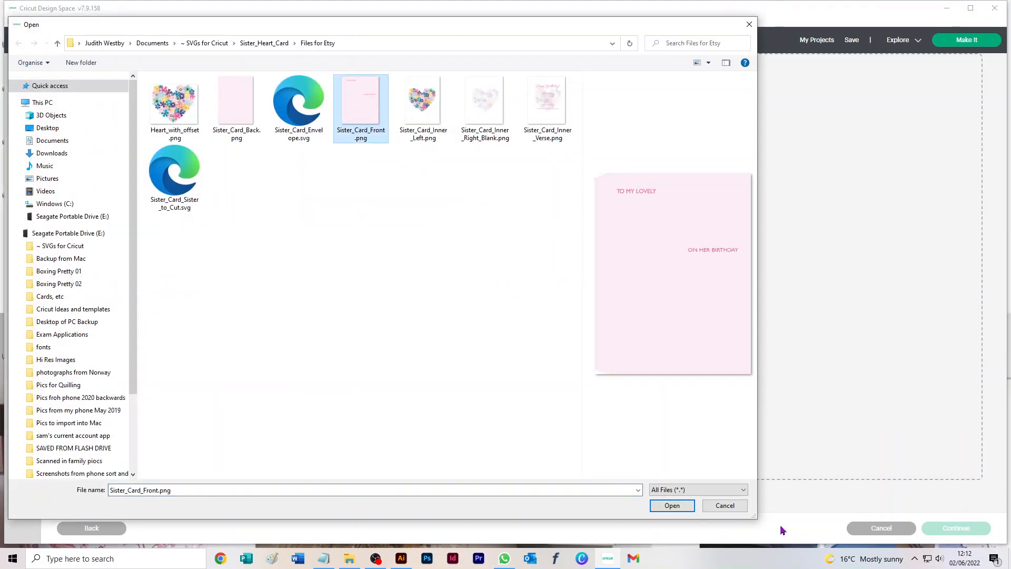
pyautogui.click(672, 505)
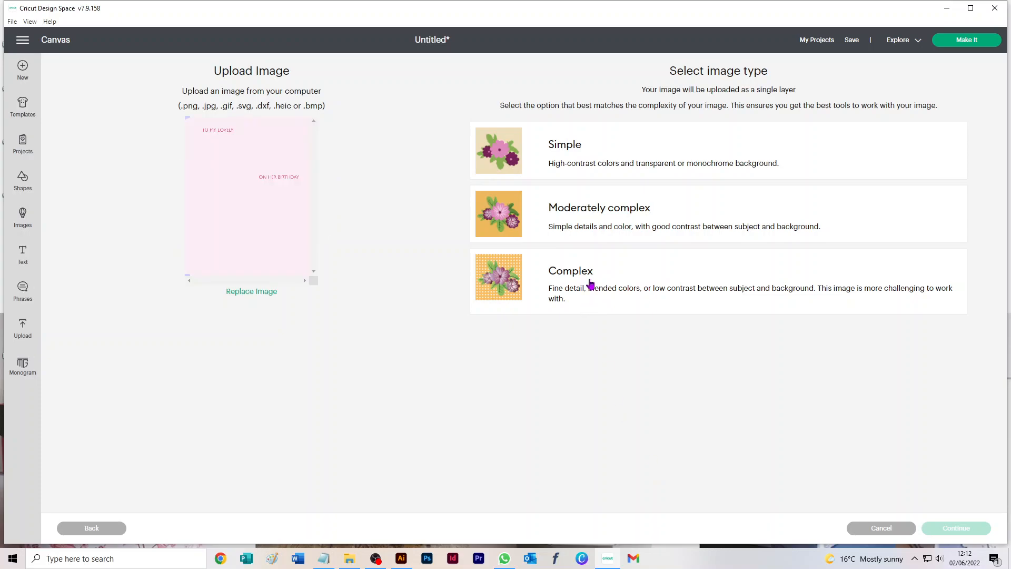
# Upload the card front as a Complex, Print Then Cut image without removing any background
pyautogui.click(591, 284)
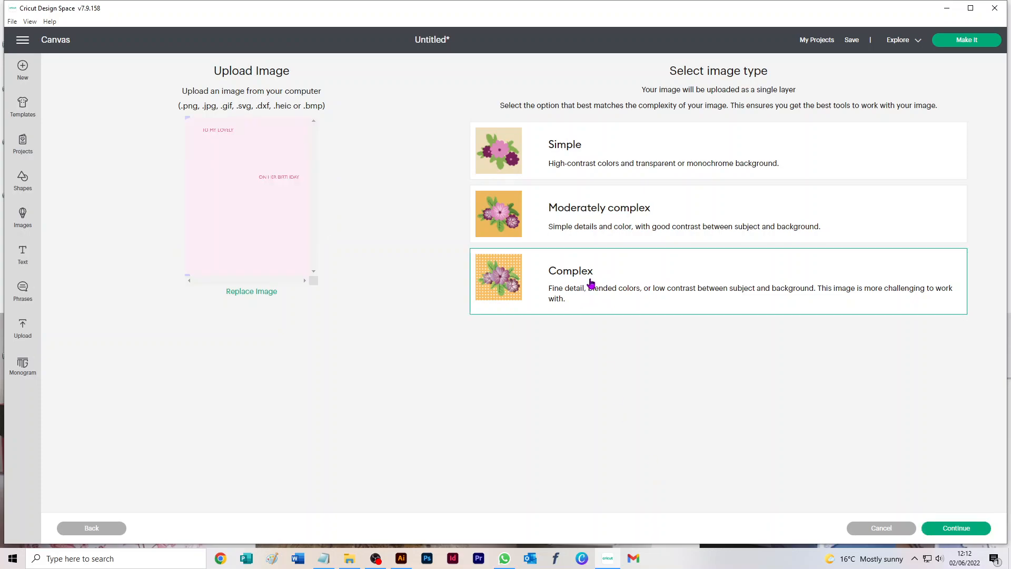
pyautogui.click(955, 528)
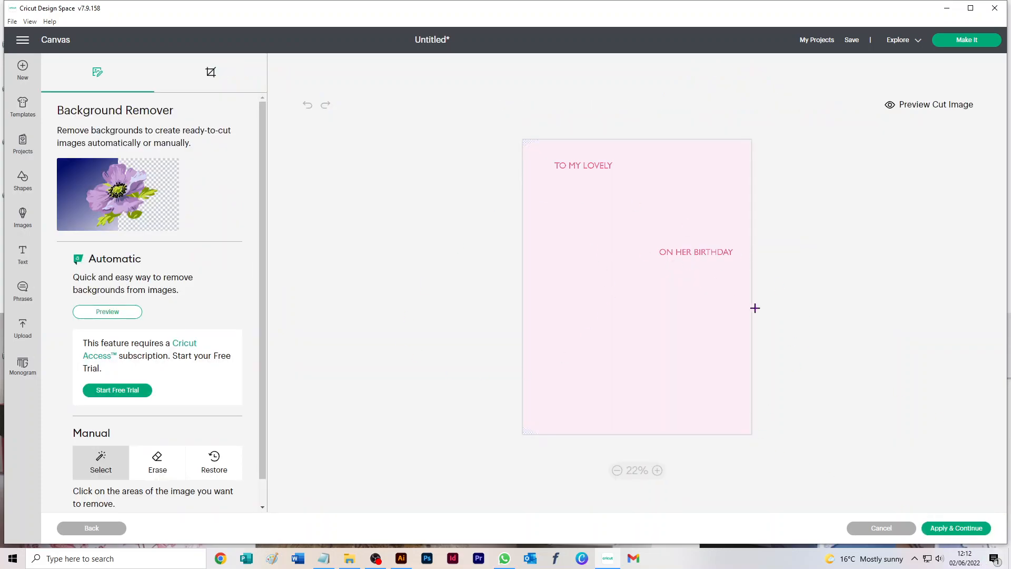
pyautogui.click(950, 528)
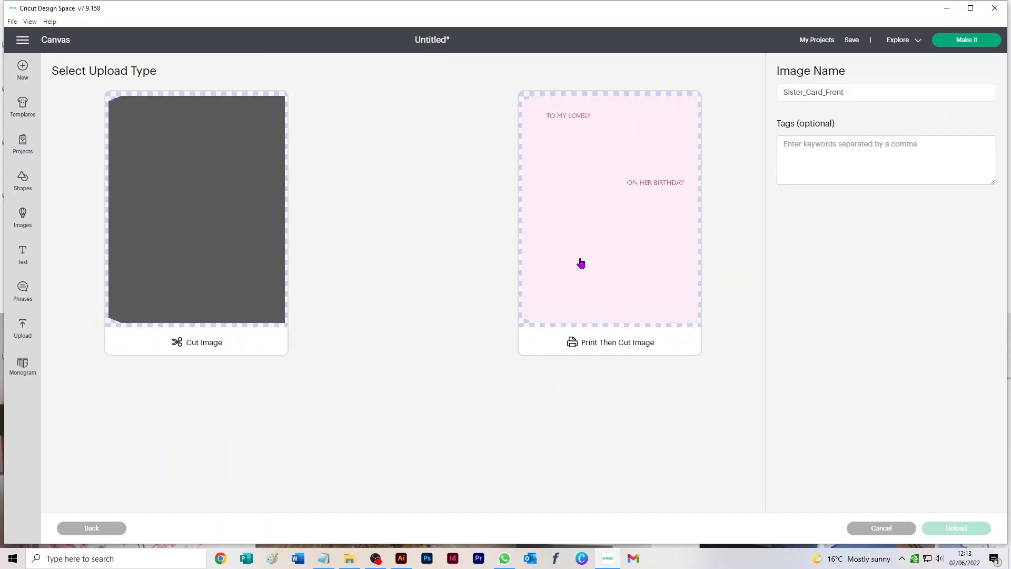
pyautogui.click(579, 264)
pyautogui.click(957, 532)
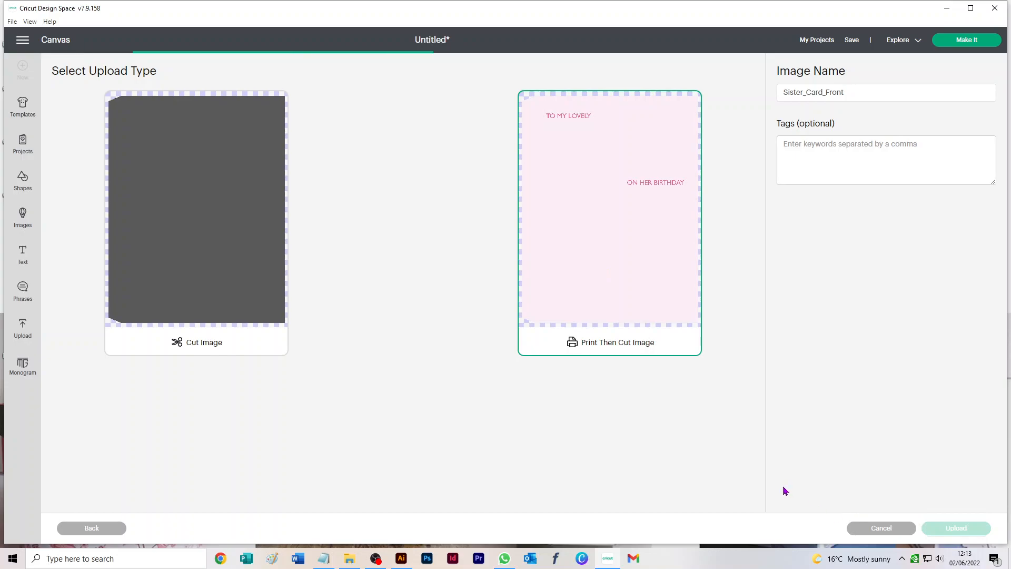
# Add the uploaded card front to the canvas and move it clear of the card back, to about X 30.4, Y 3.1 cm
pyautogui.click(89, 363)
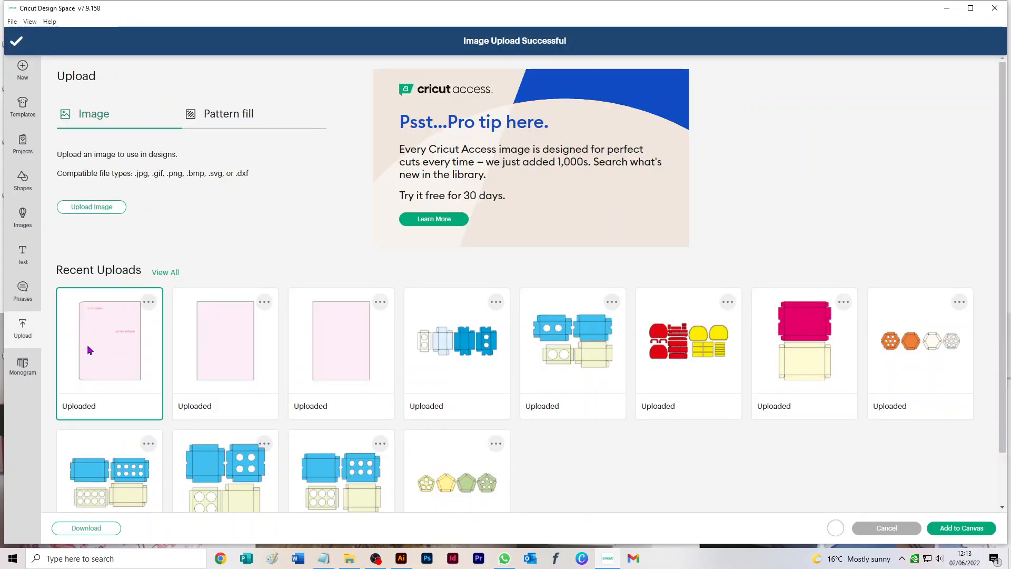
pyautogui.click(951, 528)
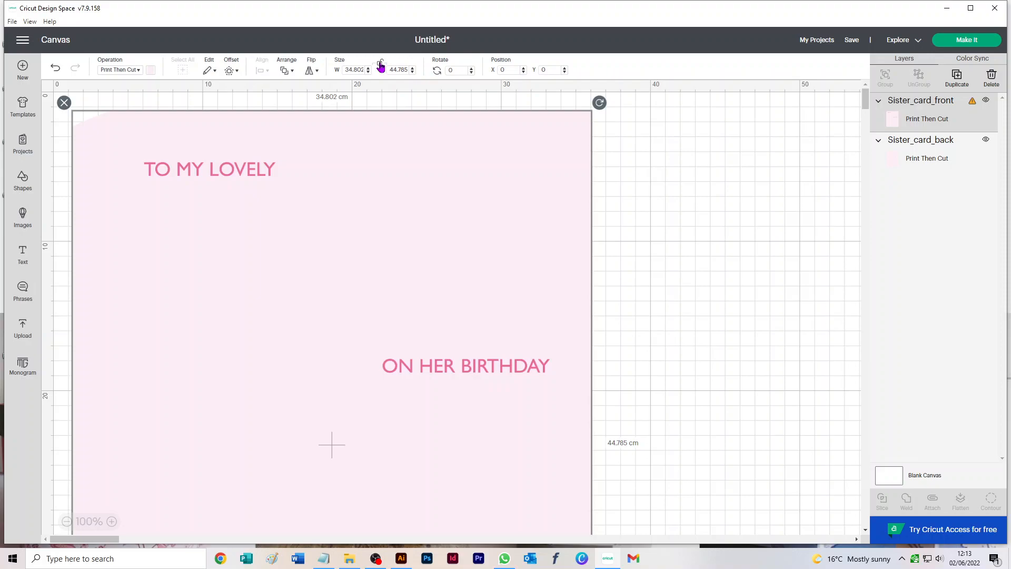
pyautogui.click(360, 75)
pyautogui.moveTo(108, 196); pyautogui.dragTo(536, 158)
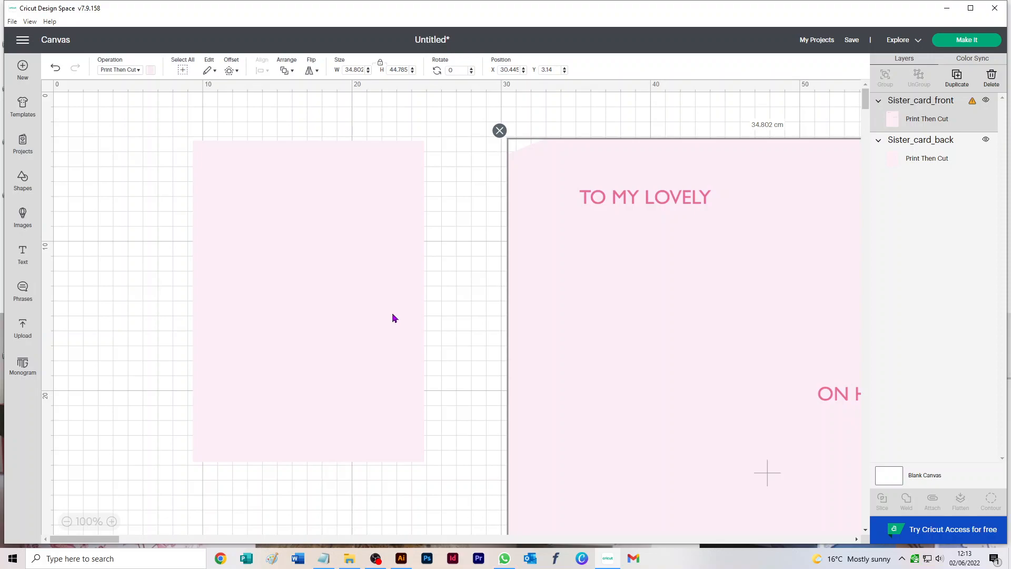
# Set the card front's width to 16.7 cm with proportions kept, and deselect it
pyautogui.click(356, 71)
pyautogui.write('16.7')
pyautogui.press('Return')
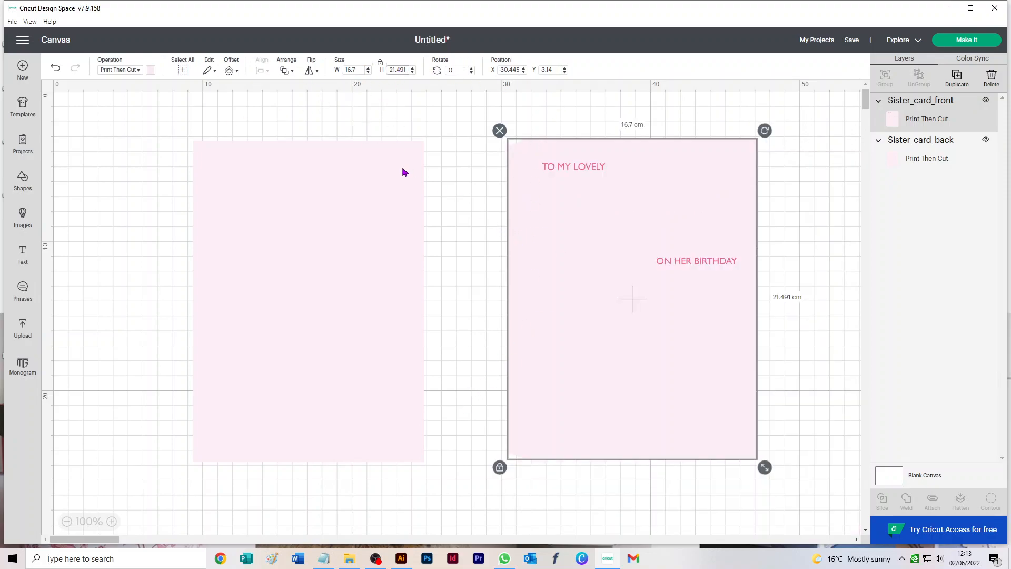
pyautogui.click(478, 257)
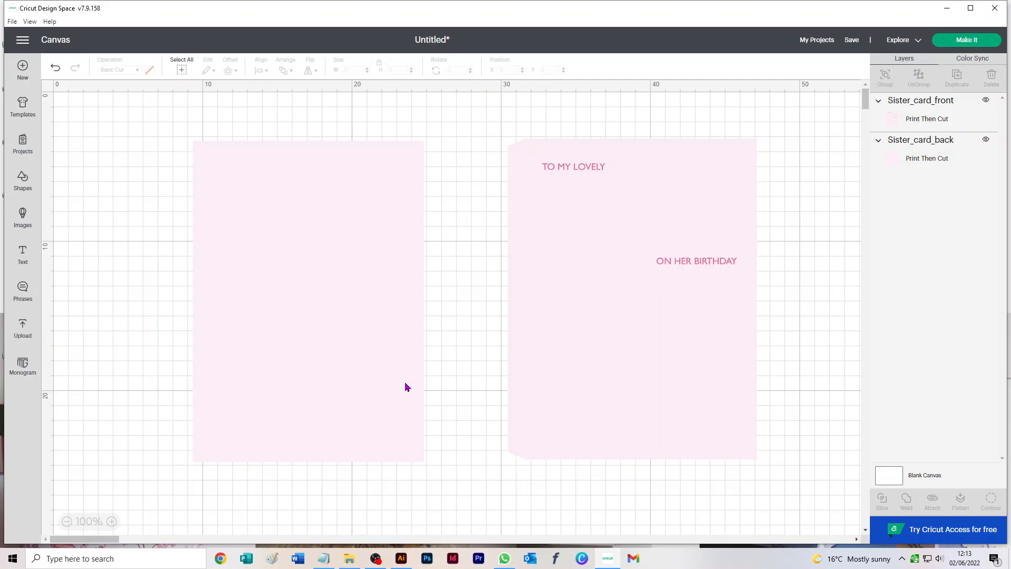
# Reposition the card back and card front closer together with their top edges level, the front at about X 26.1, Y 3.1 cm
pyautogui.moveTo(363, 294); pyautogui.dragTo(429, 296)
pyautogui.moveTo(427, 292); pyautogui.dragTo(303, 289)
pyautogui.moveTo(544, 311); pyautogui.dragTo(484, 307)
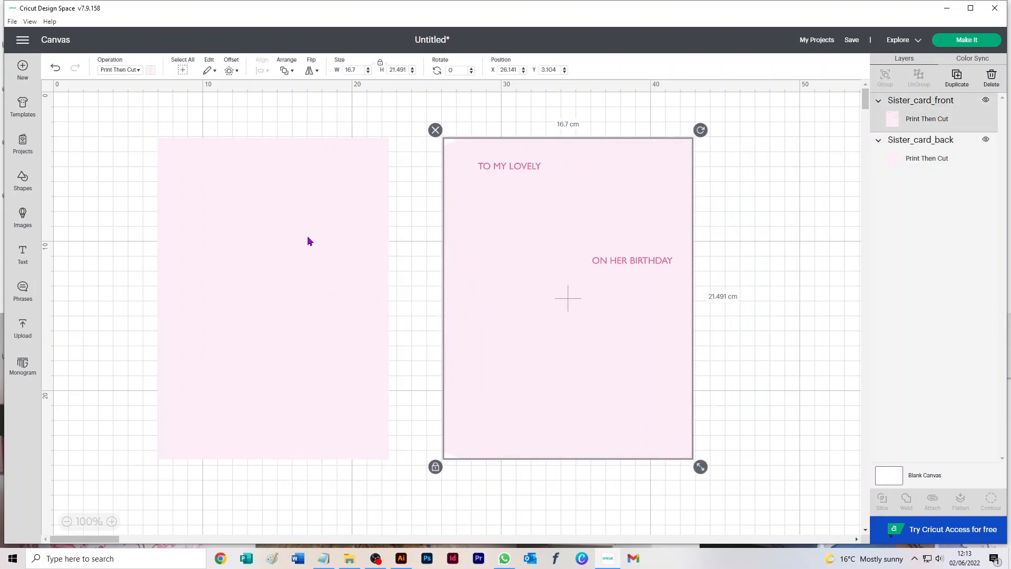
# Insert a score line and set its height to 21.491 cm to match the card front
pyautogui.click(24, 181)
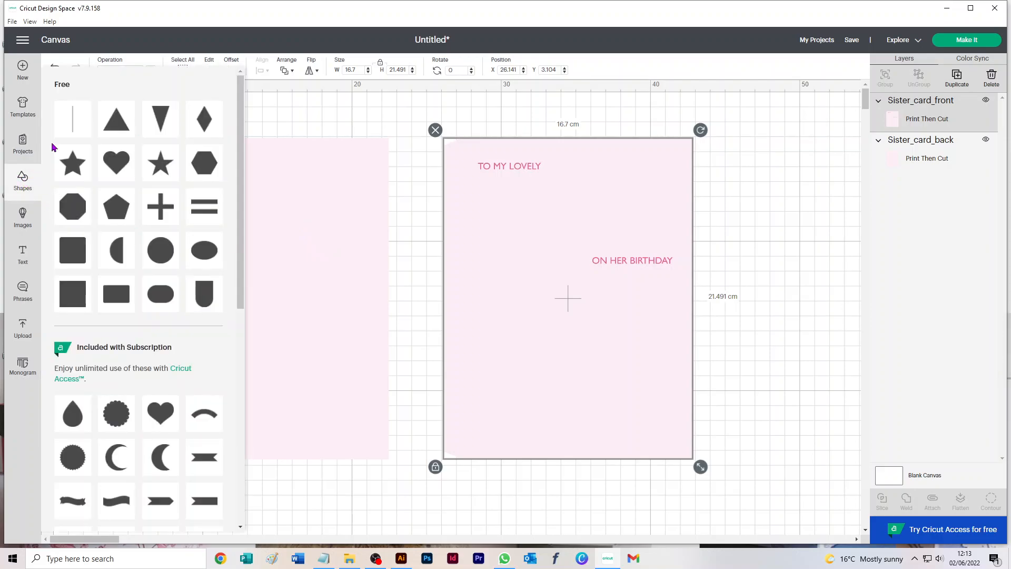
pyautogui.click(68, 118)
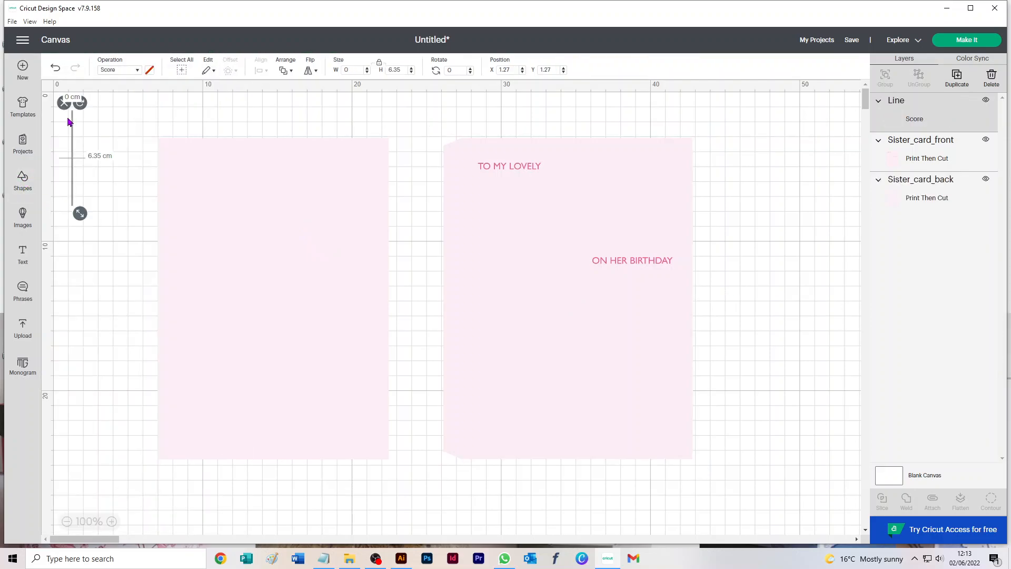
pyautogui.click(555, 220)
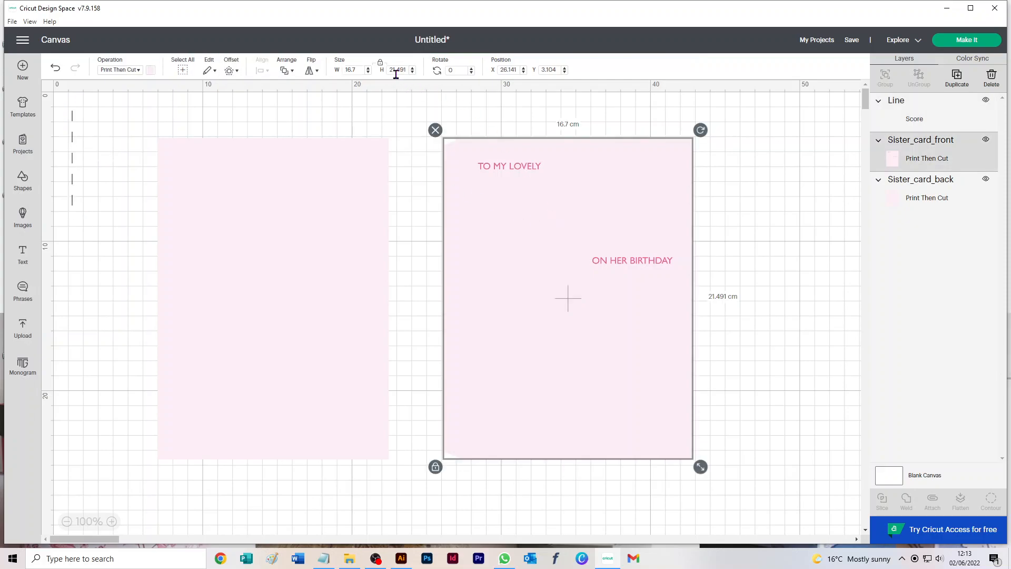
pyautogui.click(73, 148)
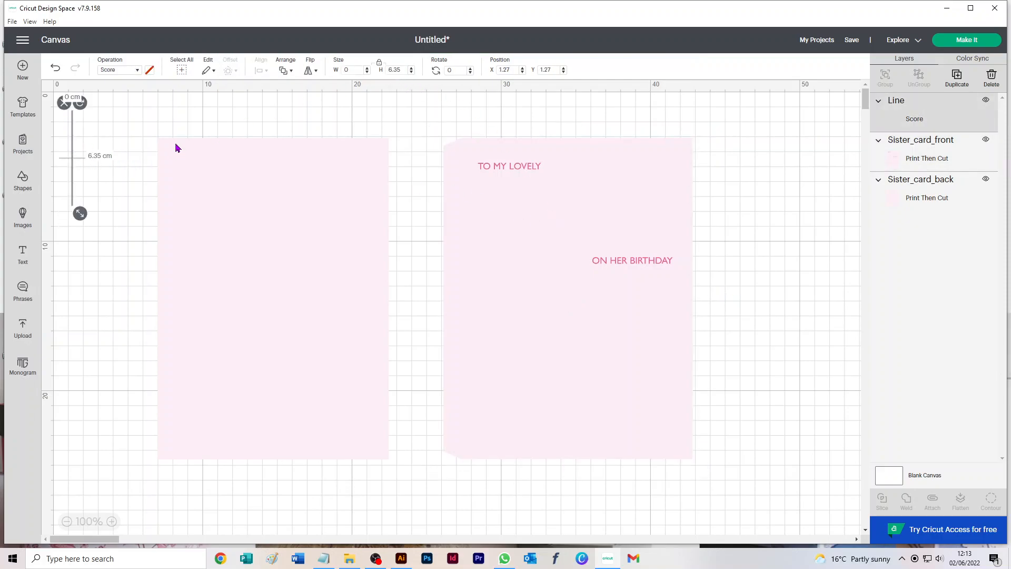
pyautogui.doubleClick(396, 70)
pyautogui.write('21.491')
pyautogui.press('Tab')
# Move the card back out of the way and place the card front beside the score line, at about X 6.1, Y 2.9 cm
pyautogui.moveTo(287, 180); pyautogui.dragTo(742, 259)
pyautogui.moveTo(478, 232); pyautogui.dragTo(213, 226)
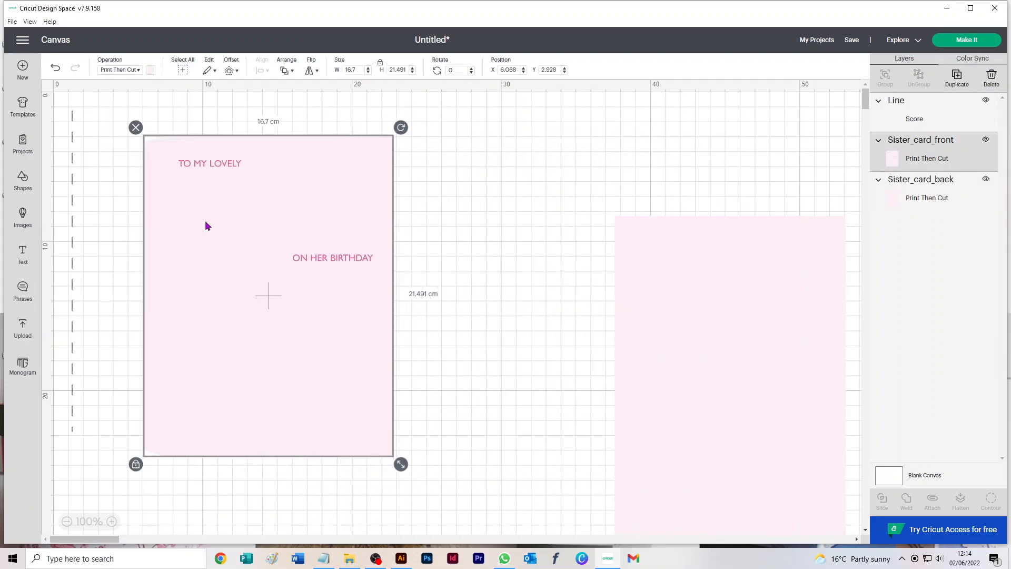
# Center the score line and card front vertically on each other, align their left edges, and deselect them
pyautogui.moveTo(59, 101); pyautogui.dragTo(205, 218)
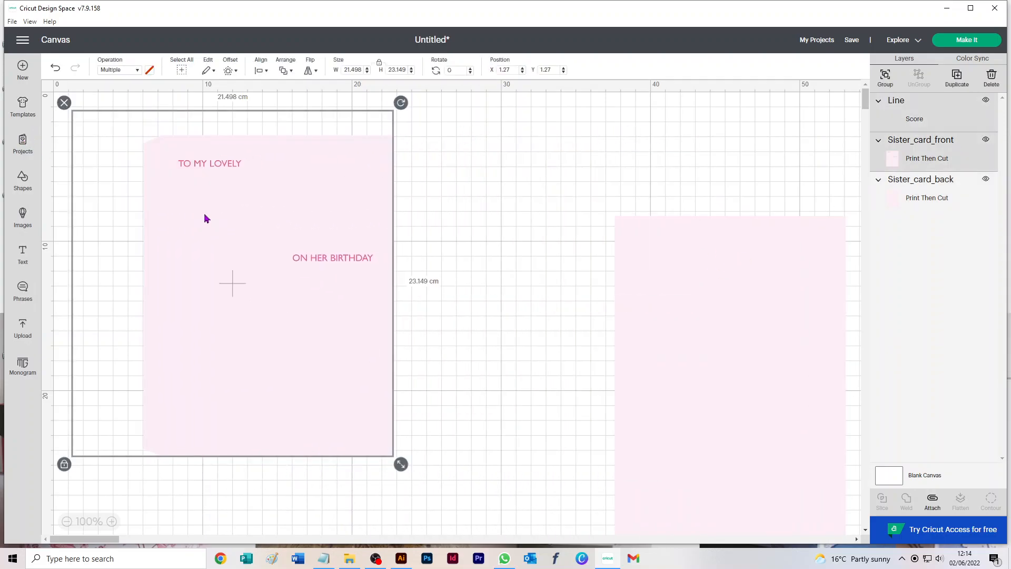
pyautogui.click(285, 71)
pyautogui.click(259, 72)
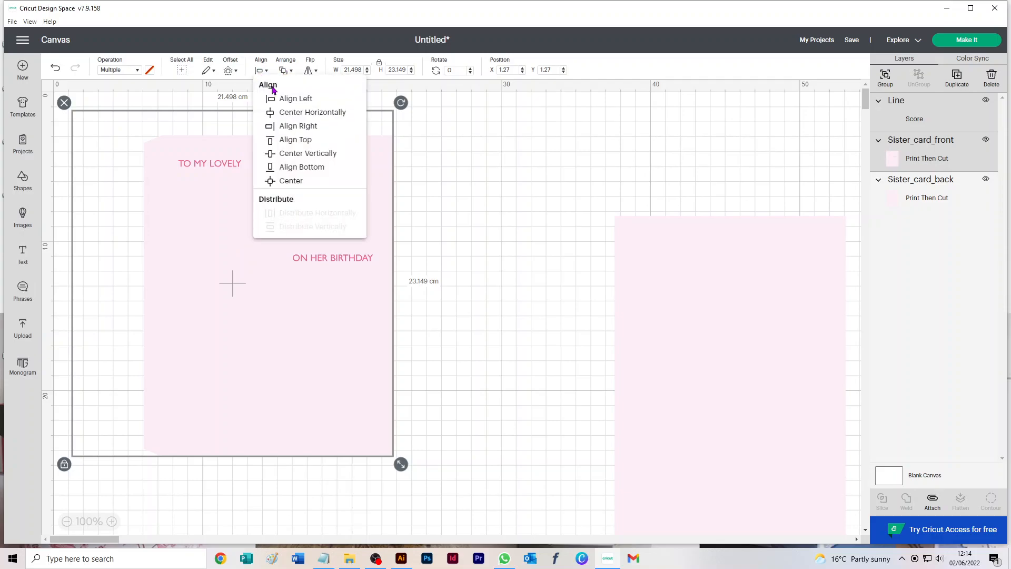
pyautogui.click(302, 157)
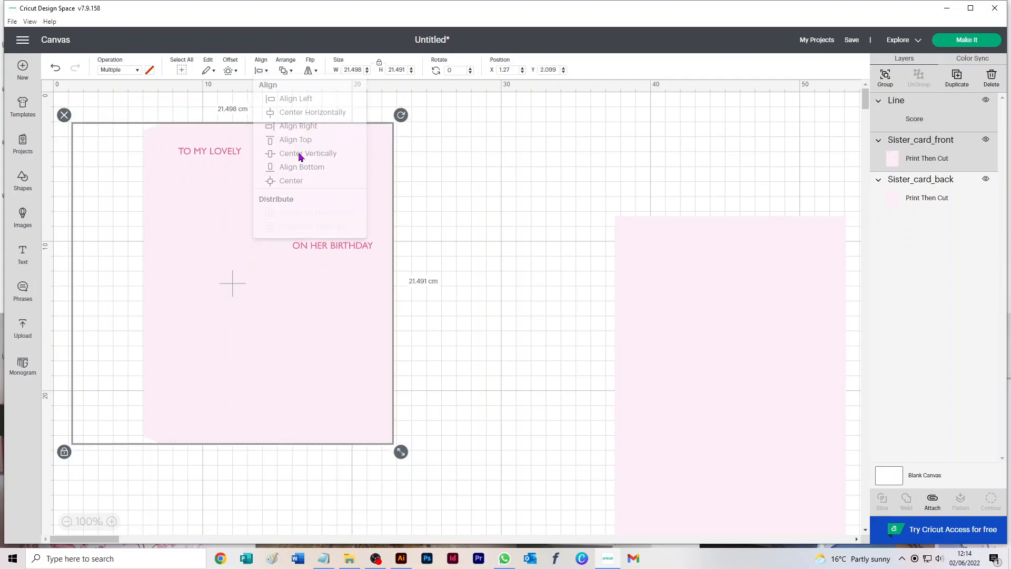
pyautogui.click(267, 71)
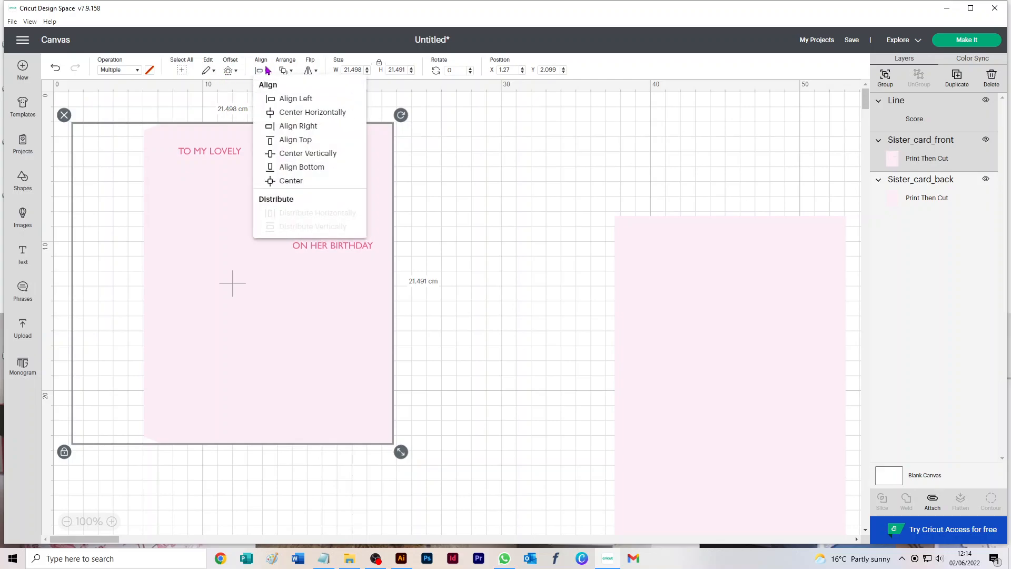
pyautogui.click(293, 100)
pyautogui.click(385, 246)
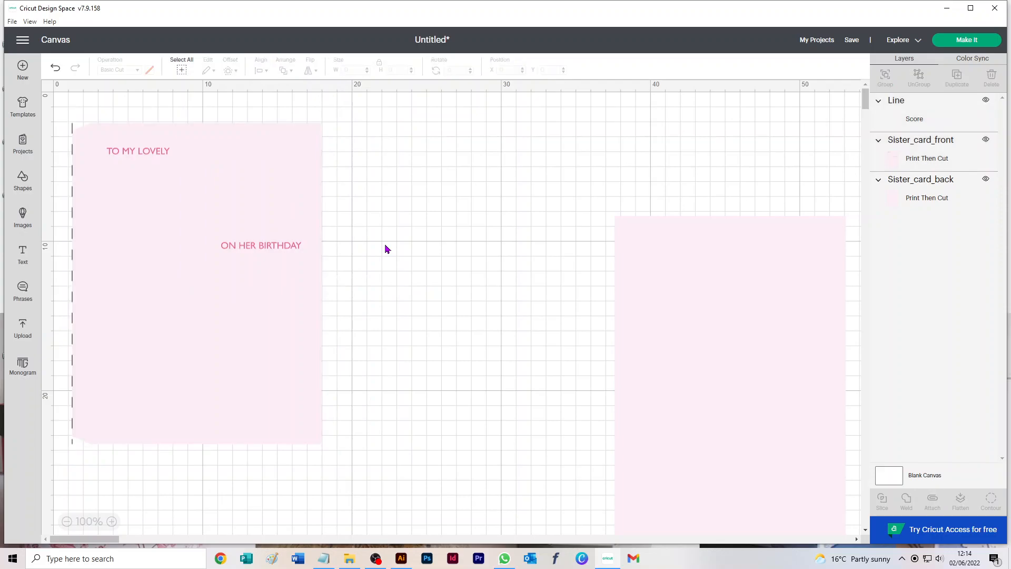
# Move the score line and card front together against the canvas's zero edge, at X 0, Y 3.545 cm, and deselect them
pyautogui.moveTo(444, 176); pyautogui.dragTo(40, 346)
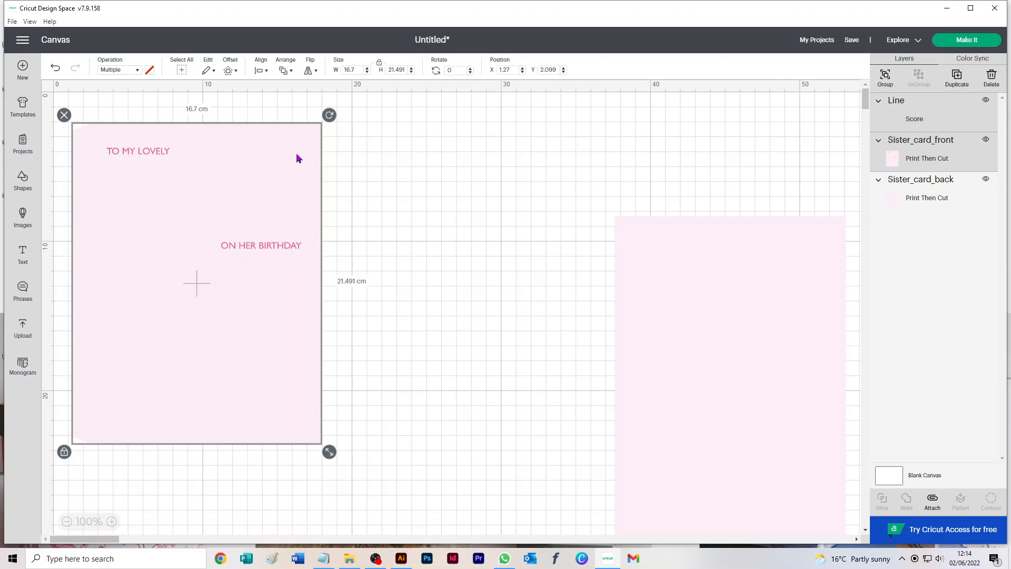
pyautogui.moveTo(272, 162); pyautogui.dragTo(195, 223)
pyautogui.moveTo(253, 261); pyautogui.dragTo(218, 223)
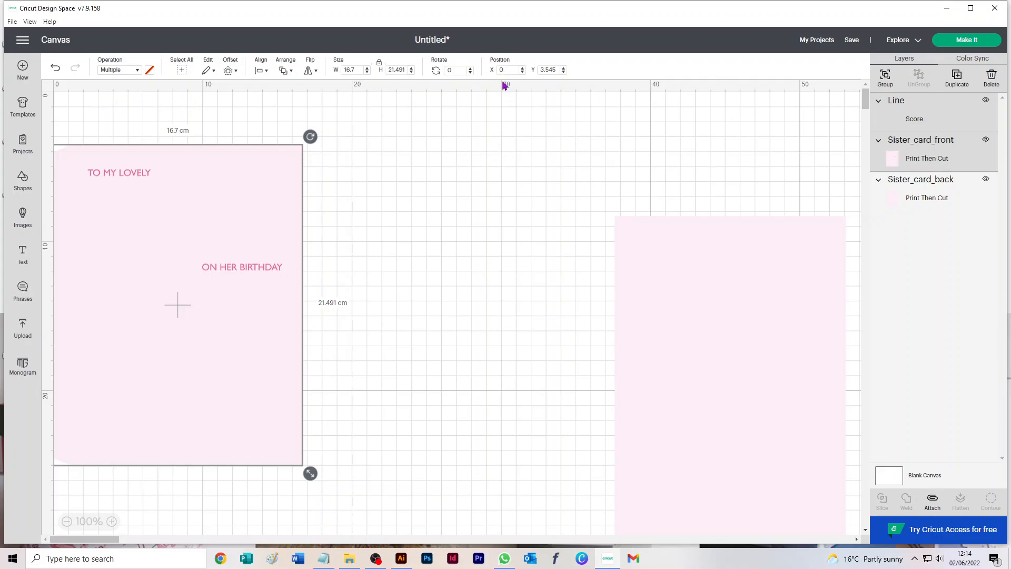
pyautogui.click(420, 204)
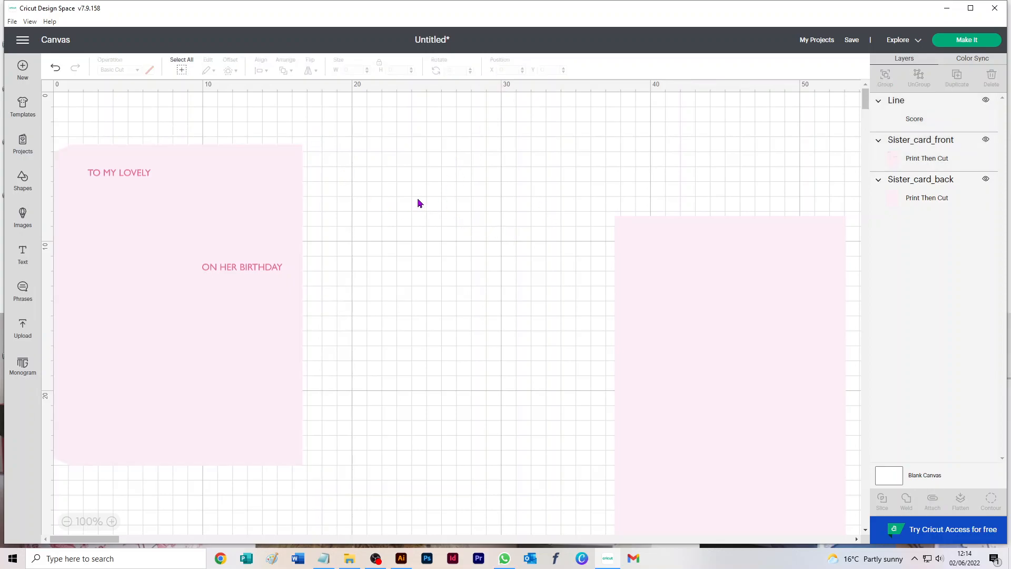
# Set only the score line's X position to 1.2 cm and deselect it
pyautogui.click(936, 121)
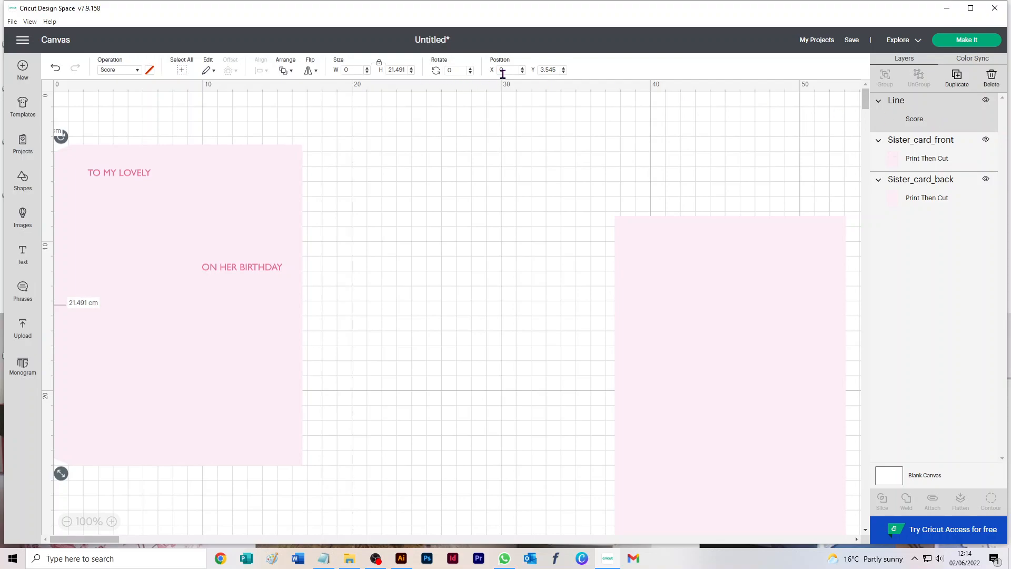
pyautogui.click(513, 70)
pyautogui.press('Return')
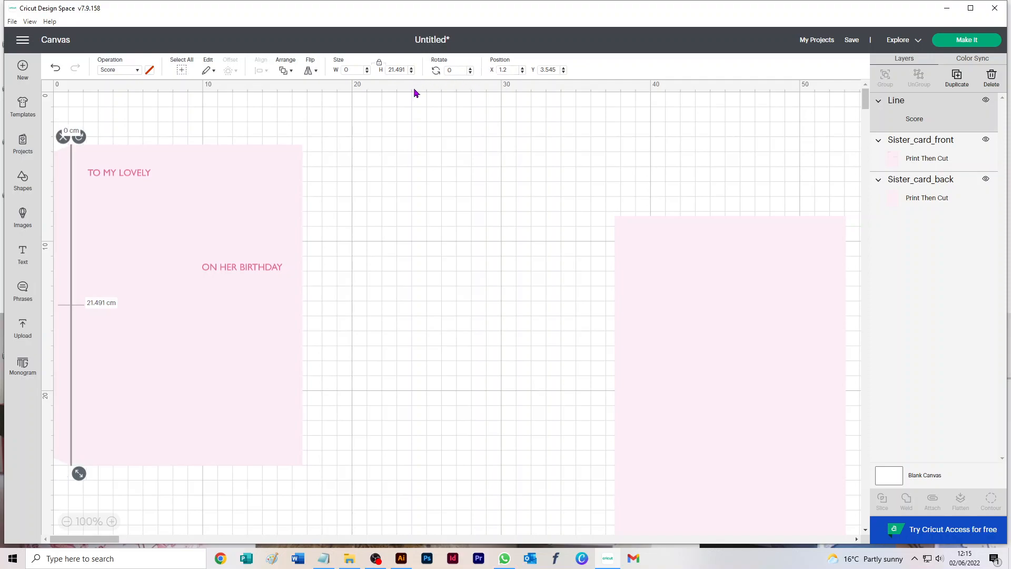
pyautogui.click(337, 145)
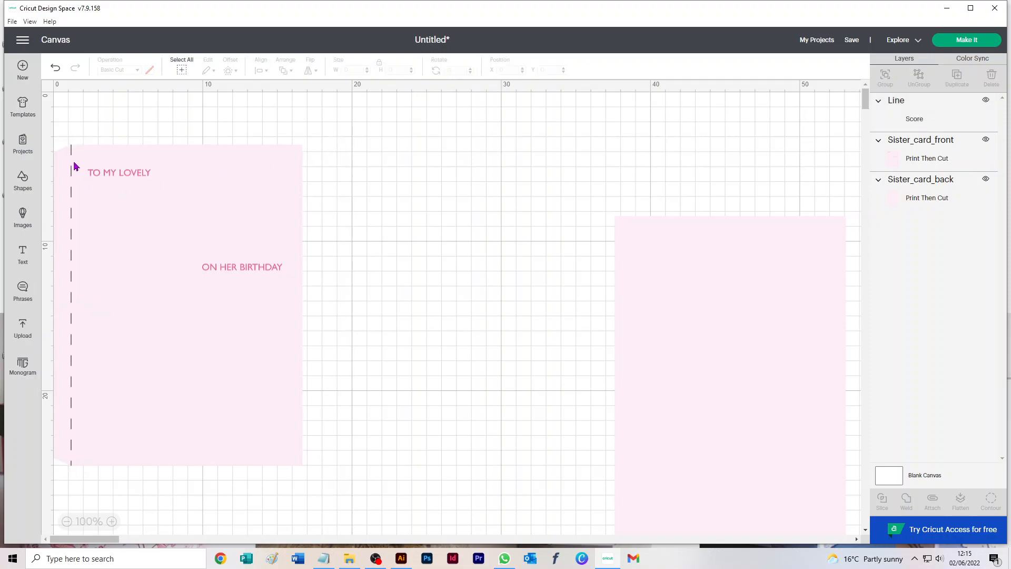
# Attach the score line to the card front
pyautogui.click(111, 521)
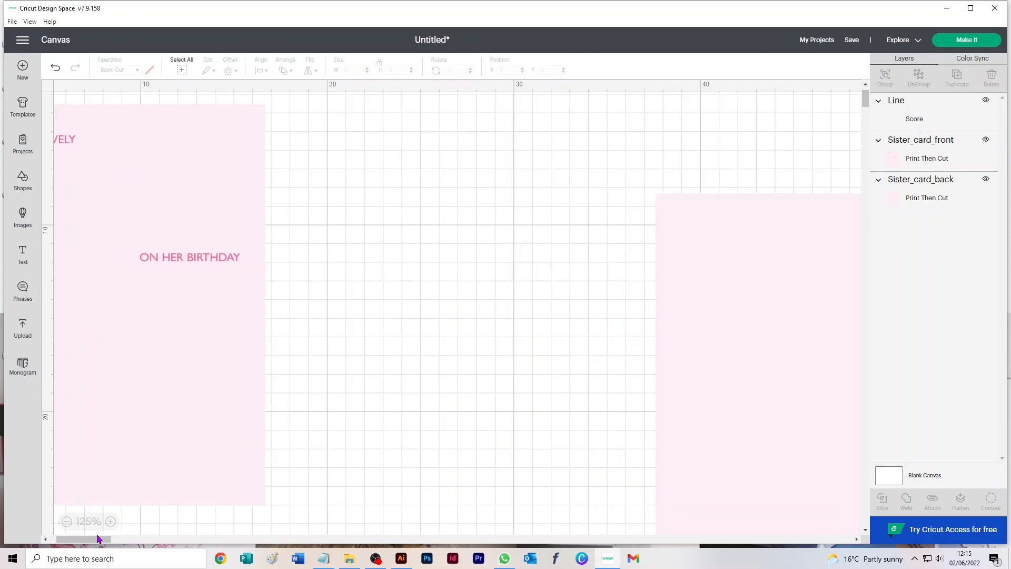
pyautogui.moveTo(97, 543); pyautogui.dragTo(91, 542)
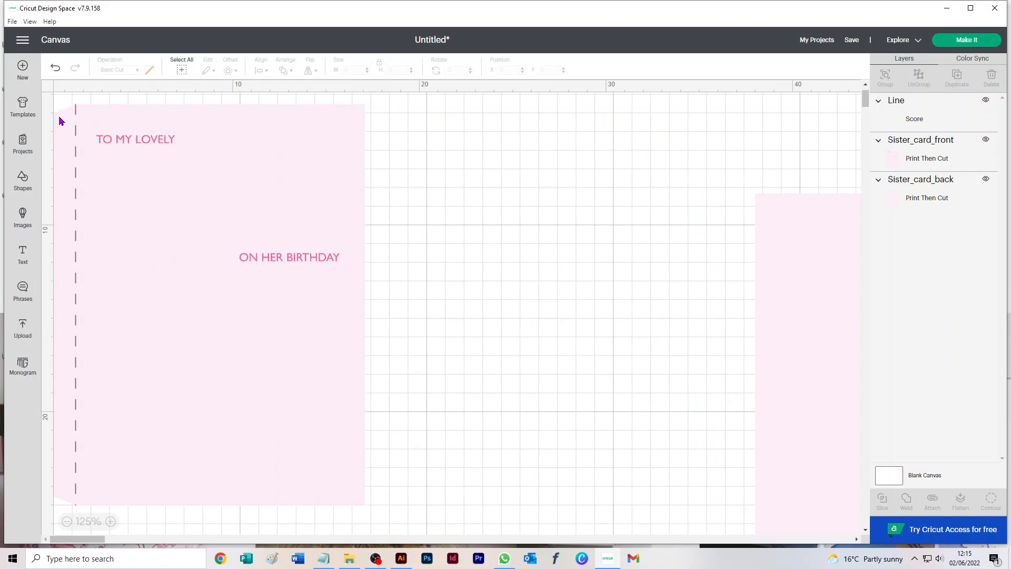
pyautogui.moveTo(505, 286); pyautogui.dragTo(26, 415)
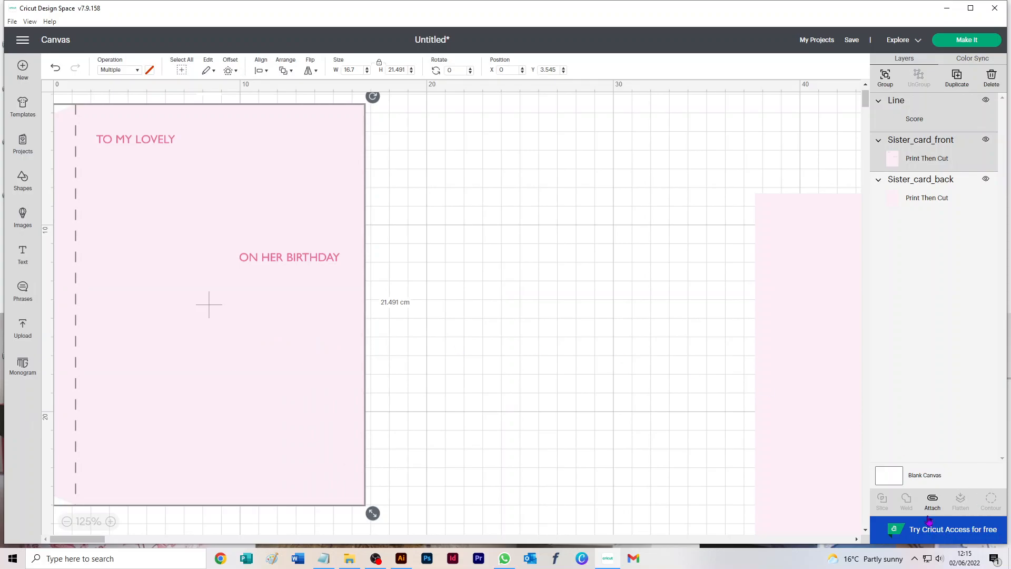
pyautogui.click(932, 500)
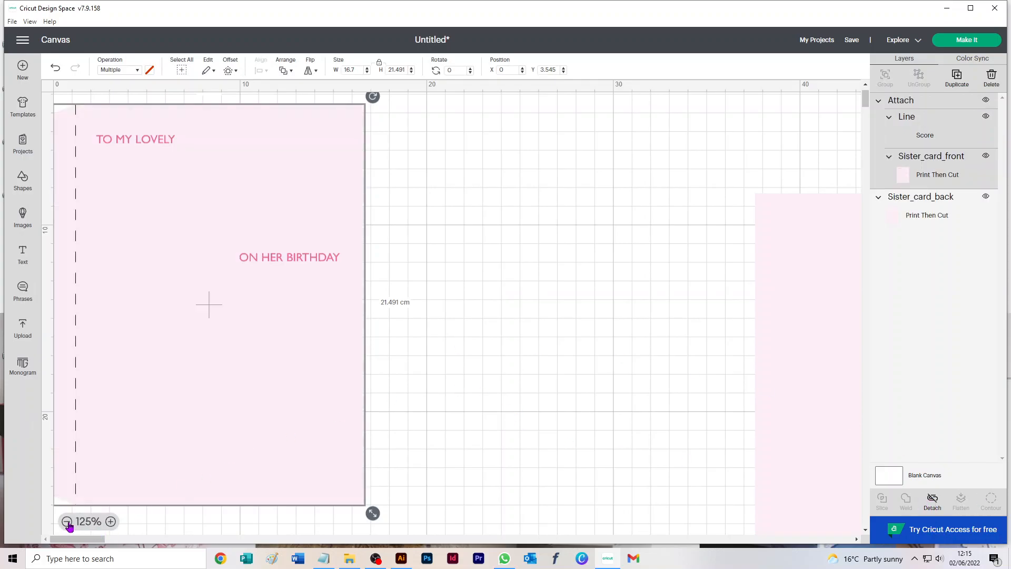
# Place the card back beside the attached front's scored edge, move both to about X 18.2, Y 7.7 cm, and deselect them
pyautogui.click(67, 521)
pyautogui.click(67, 521)
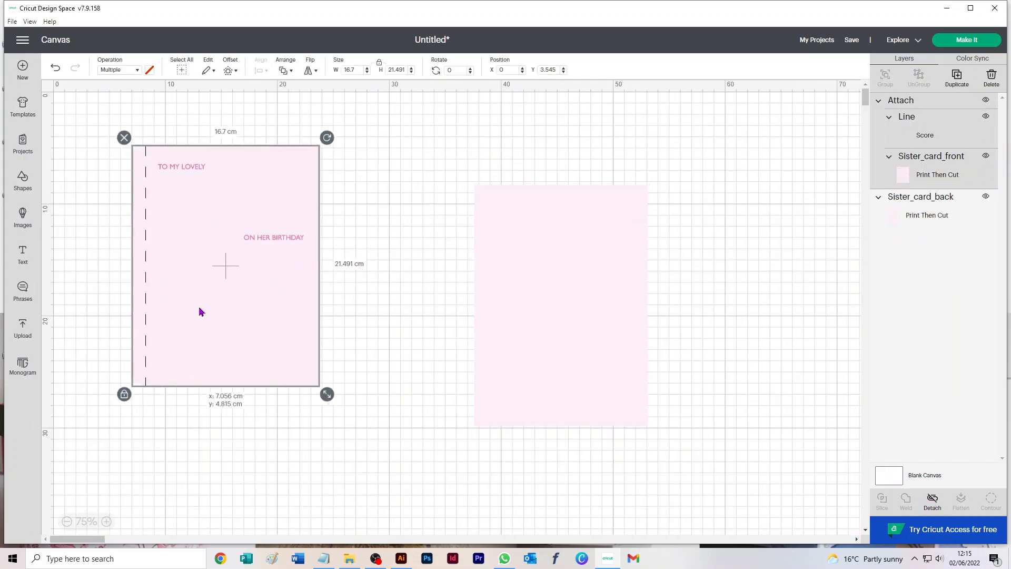
pyautogui.moveTo(191, 308); pyautogui.dragTo(289, 345)
pyautogui.moveTo(614, 282); pyautogui.dragTo(192, 284)
pyautogui.moveTo(552, 274); pyautogui.dragTo(32, 400)
pyautogui.moveTo(145, 264); pyautogui.dragTo(347, 253)
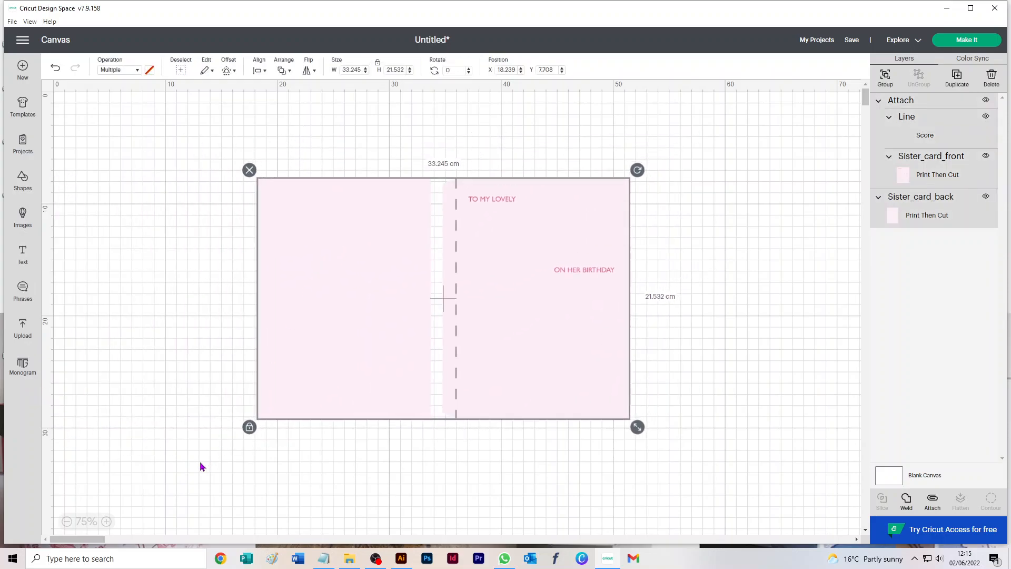
pyautogui.click(199, 457)
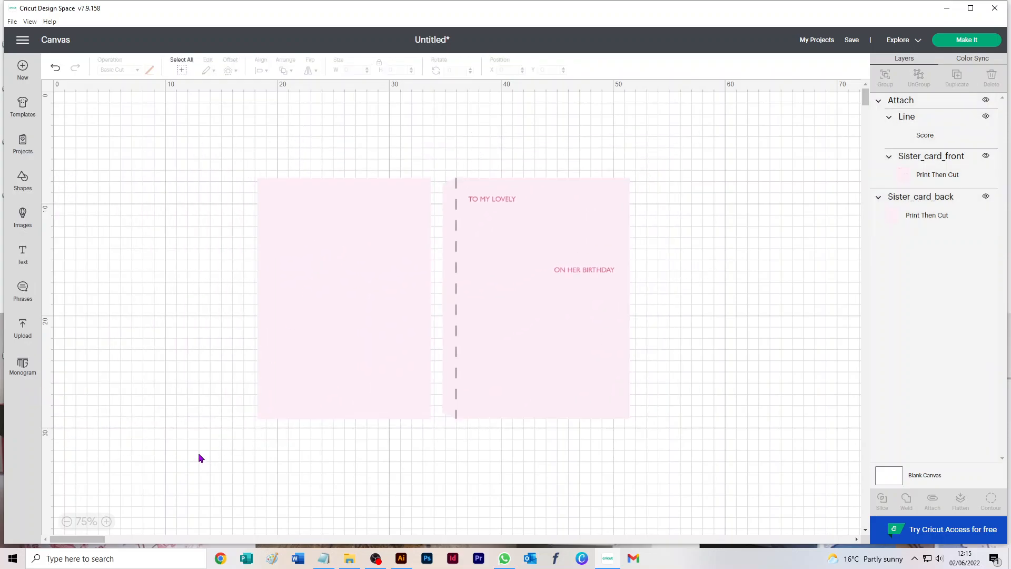
# Choose Heart_with_offset.png from the Files for Etsy folder as a new image to upload
pyautogui.click(22, 328)
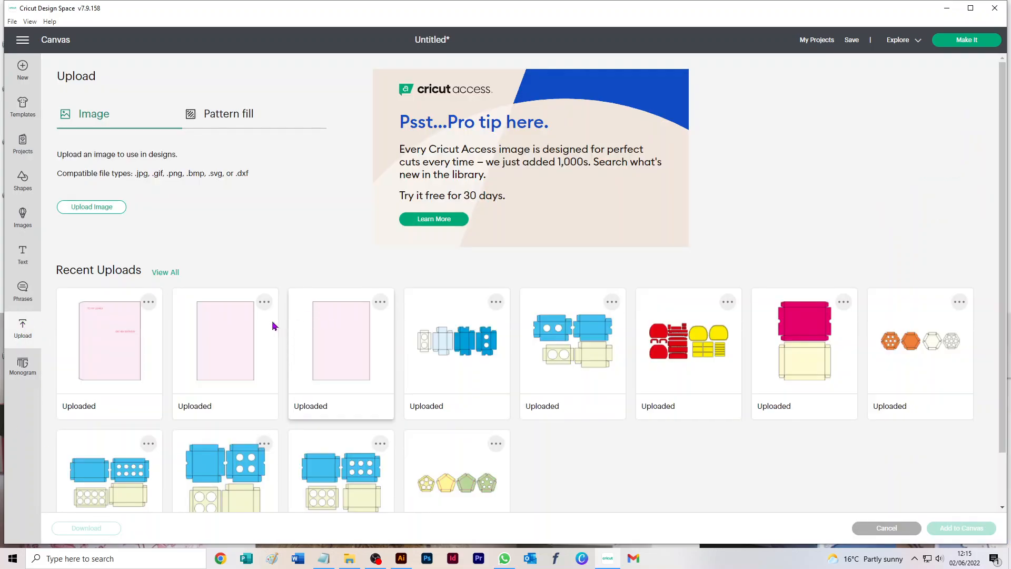
pyautogui.click(90, 207)
pyautogui.click(519, 281)
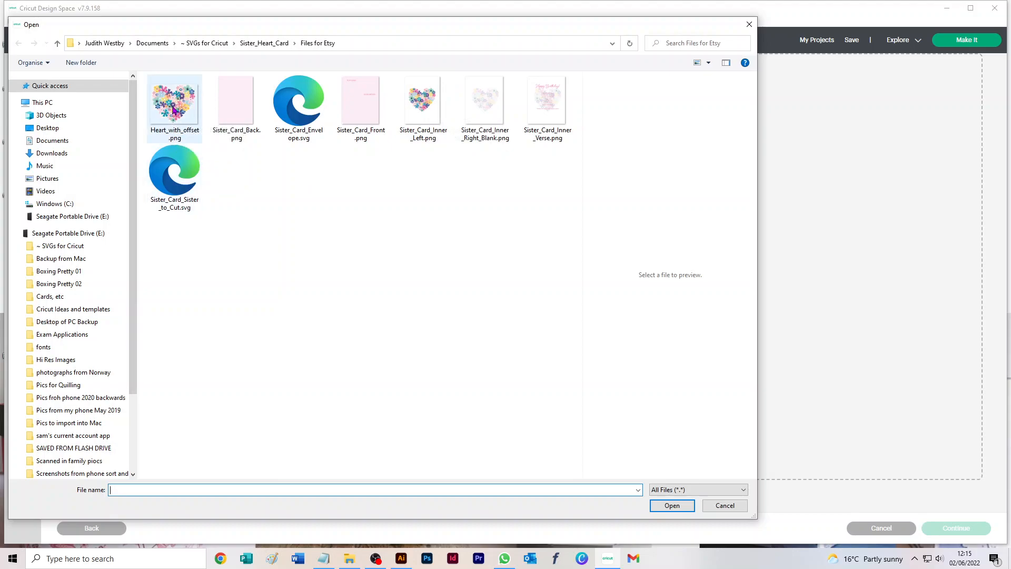
pyautogui.click(174, 110)
pyautogui.click(670, 506)
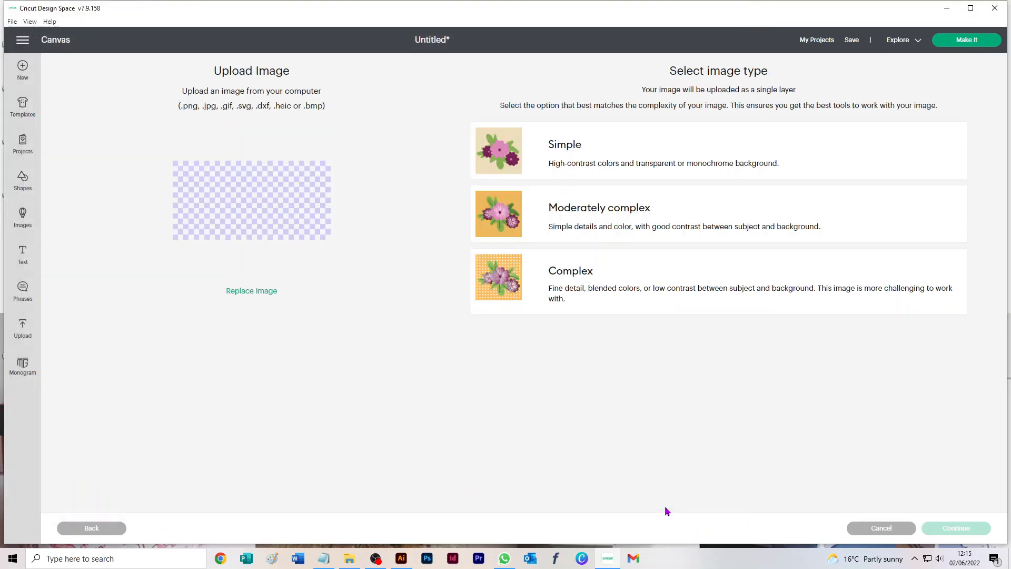
# Classify the heart image as Complex, leave its background as is, and upload it as a Print Then Cut image
pyautogui.click(589, 286)
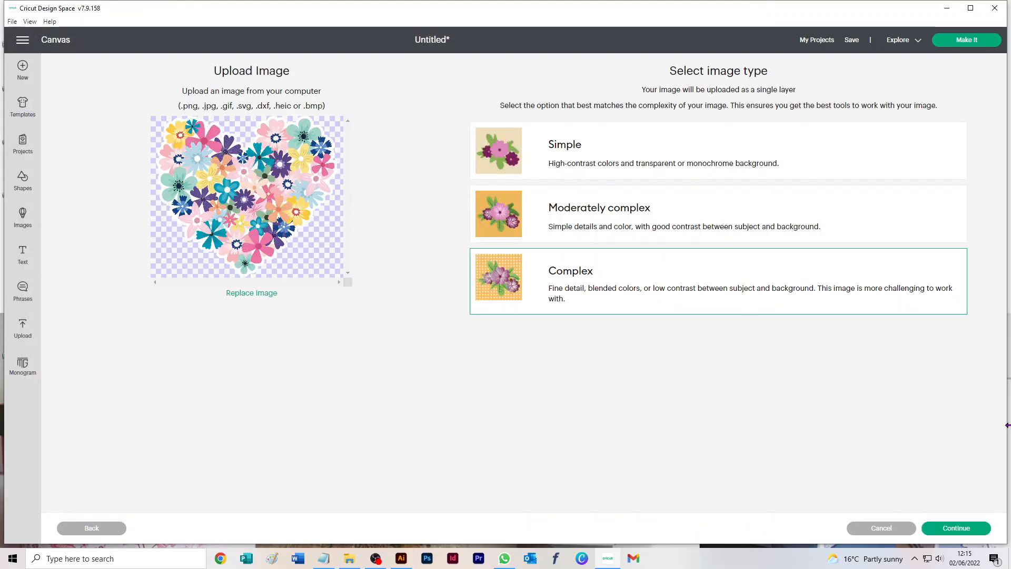
pyautogui.click(961, 531)
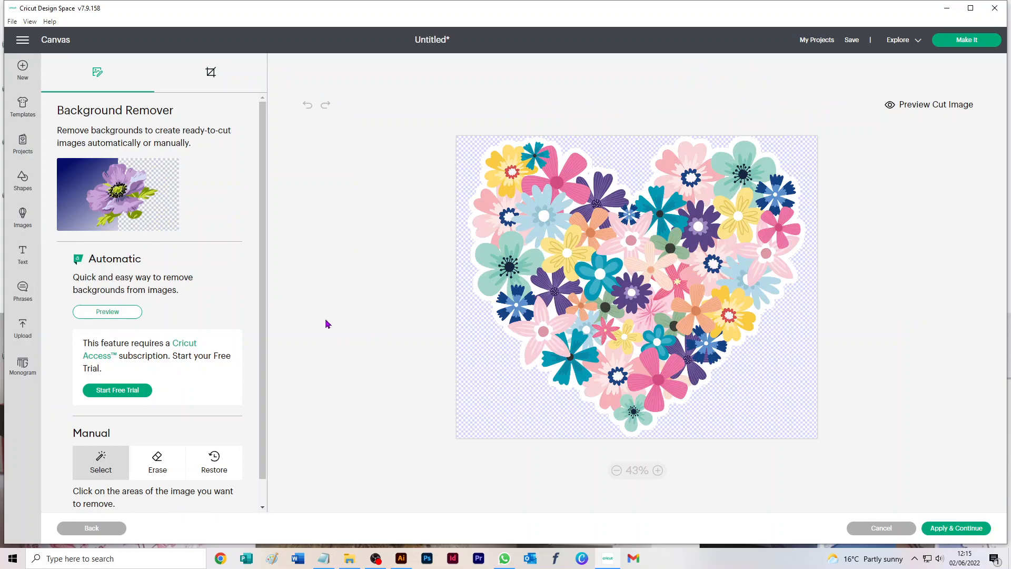
pyautogui.click(948, 532)
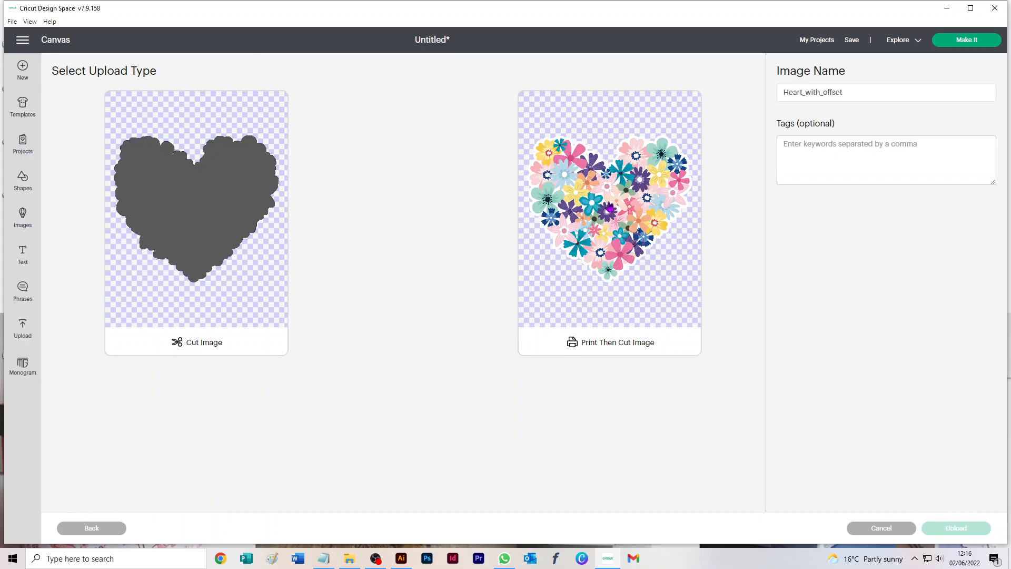
pyautogui.click(610, 207)
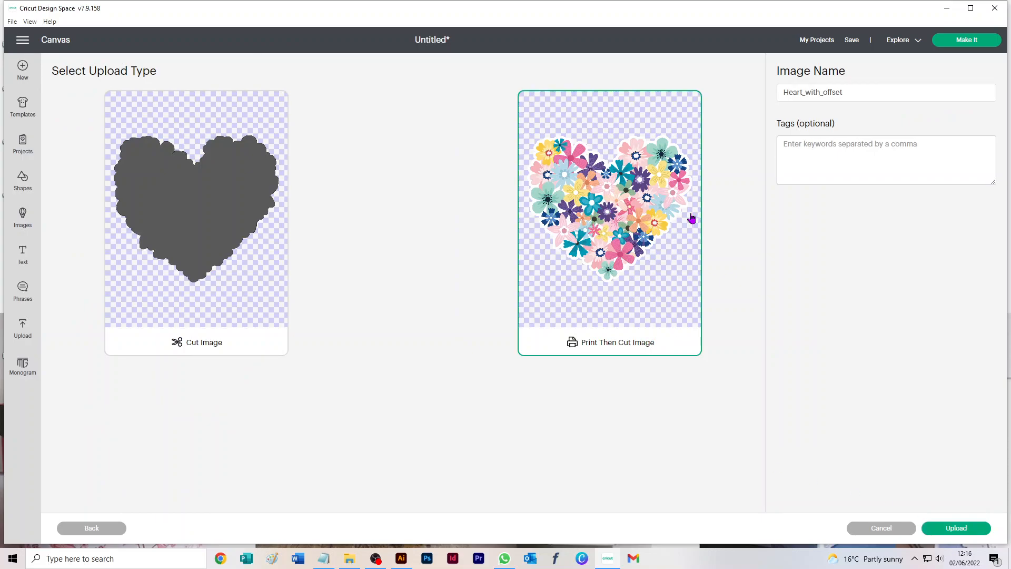
pyautogui.click(956, 529)
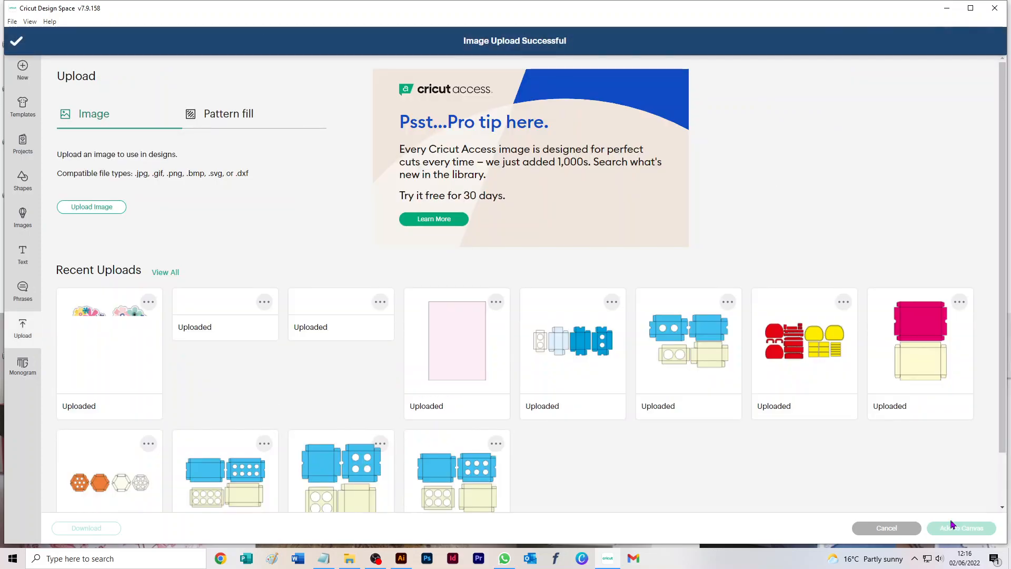
# Add the uploaded flower heart to the canvas and set its width to 13.2 cm with proportions kept
pyautogui.click(108, 344)
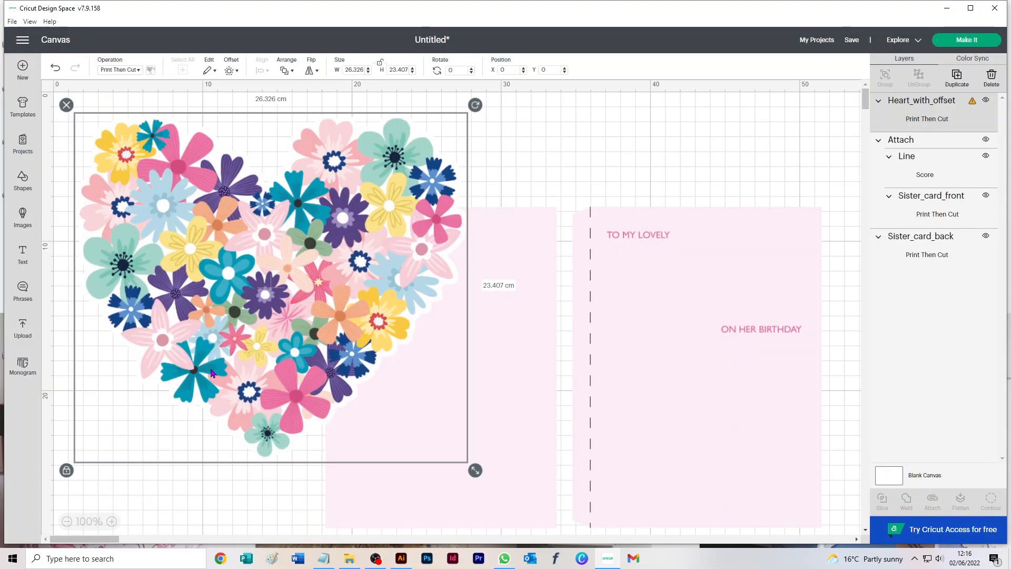
pyautogui.click(380, 64)
pyautogui.click(380, 64)
pyautogui.click(355, 70)
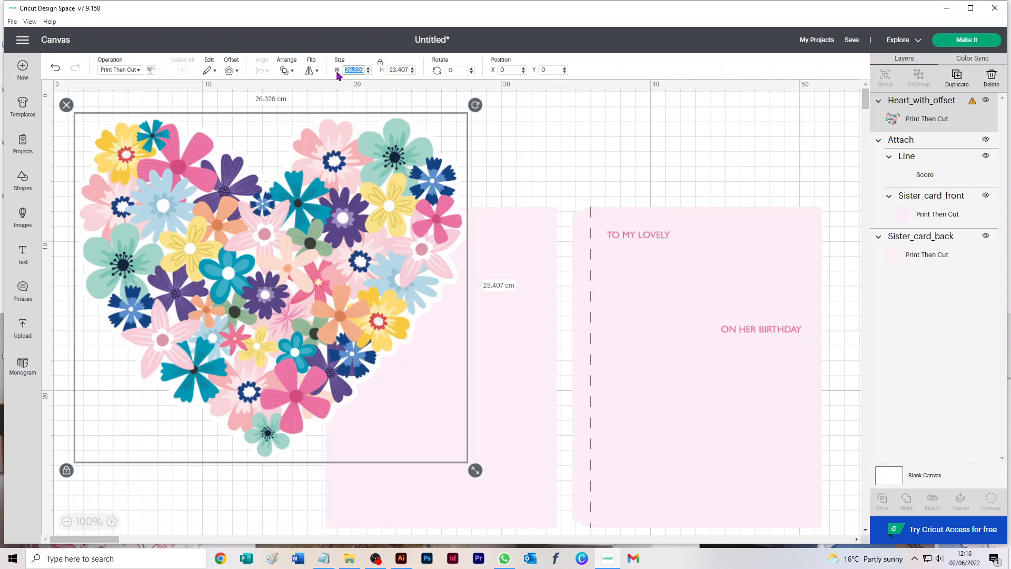
pyautogui.write('13.2')
pyautogui.press('Tab')
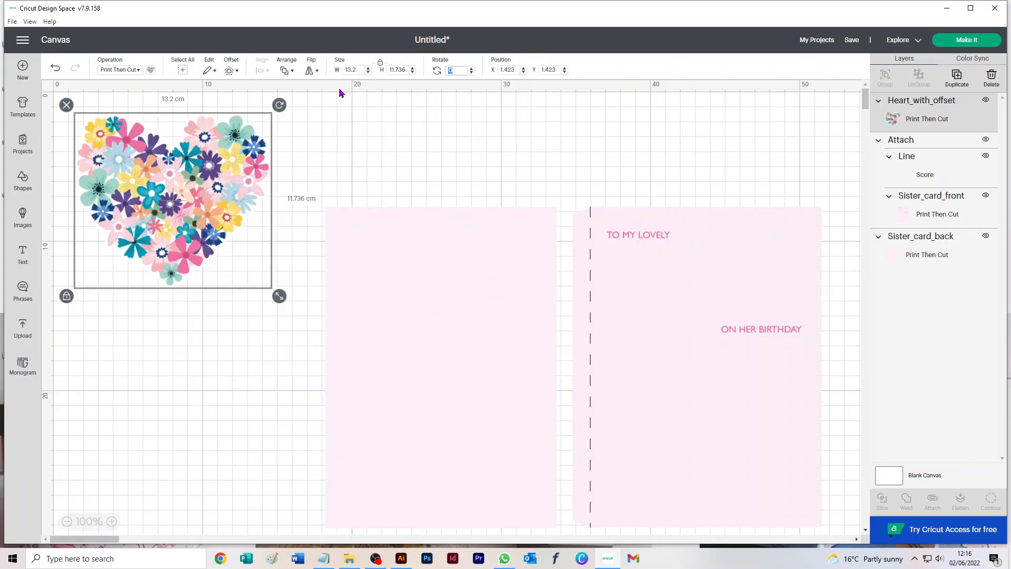
# Place the heart on the card front below "ON HER BIRTHDAY", move the whole design higher on the canvas, and deselect it
pyautogui.moveTo(140, 189); pyautogui.dragTo(690, 427)
pyautogui.click(689, 426)
pyautogui.moveTo(106, 539); pyautogui.dragTo(122, 541)
pyautogui.moveTo(720, 275); pyautogui.dragTo(167, 378)
pyautogui.click(662, 365)
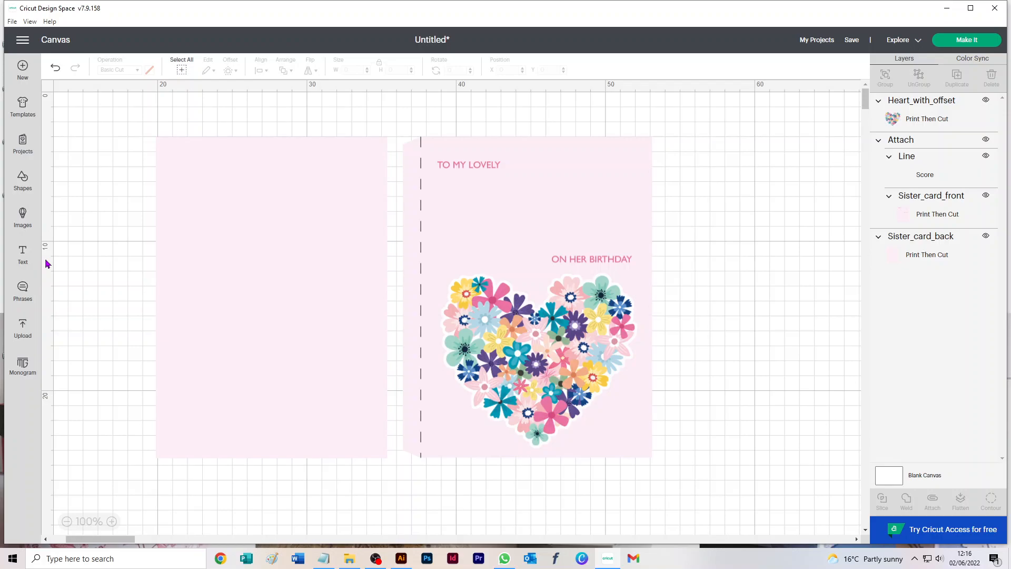
# Upload Sister_Card_Sister_to_Cut.svg from the Files for Etsy folder as a cut image
pyautogui.click(22, 327)
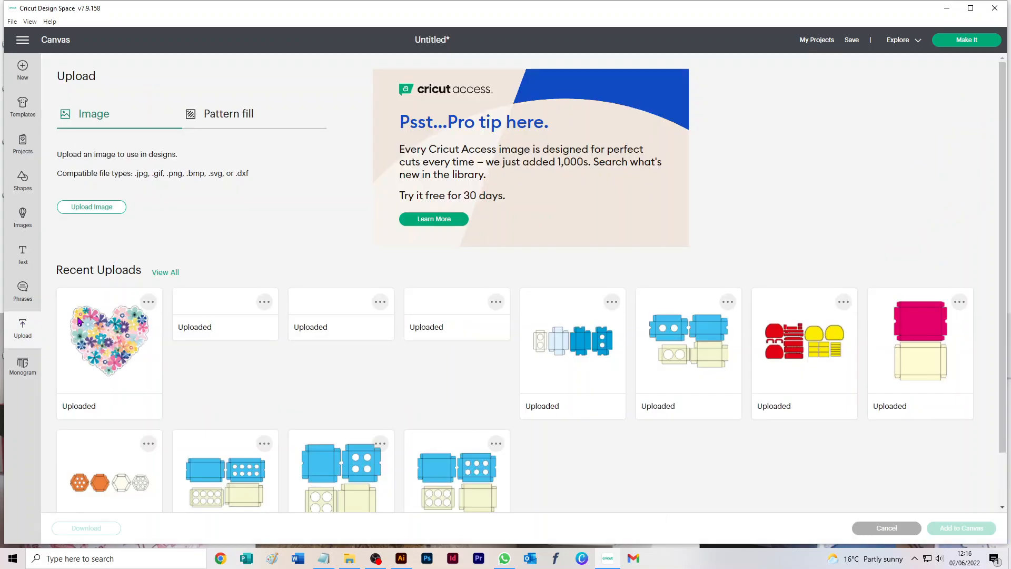
pyautogui.click(80, 208)
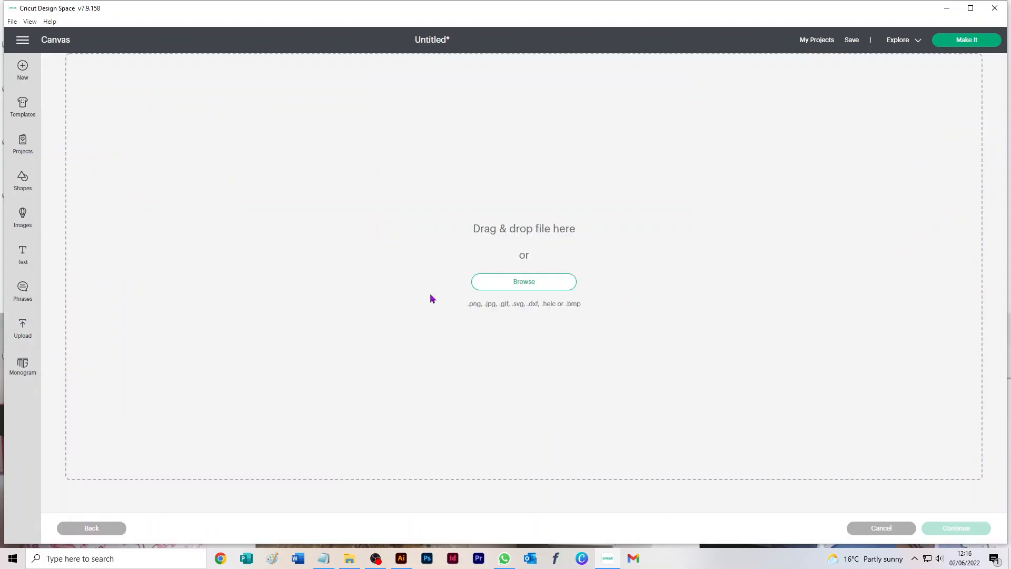
pyautogui.click(509, 284)
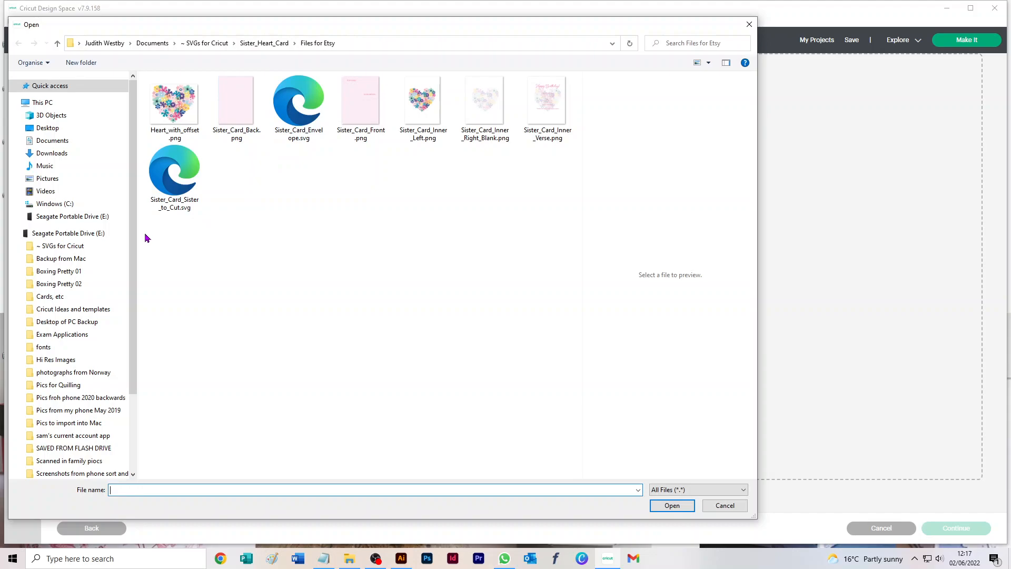
pyautogui.click(175, 176)
pyautogui.click(670, 505)
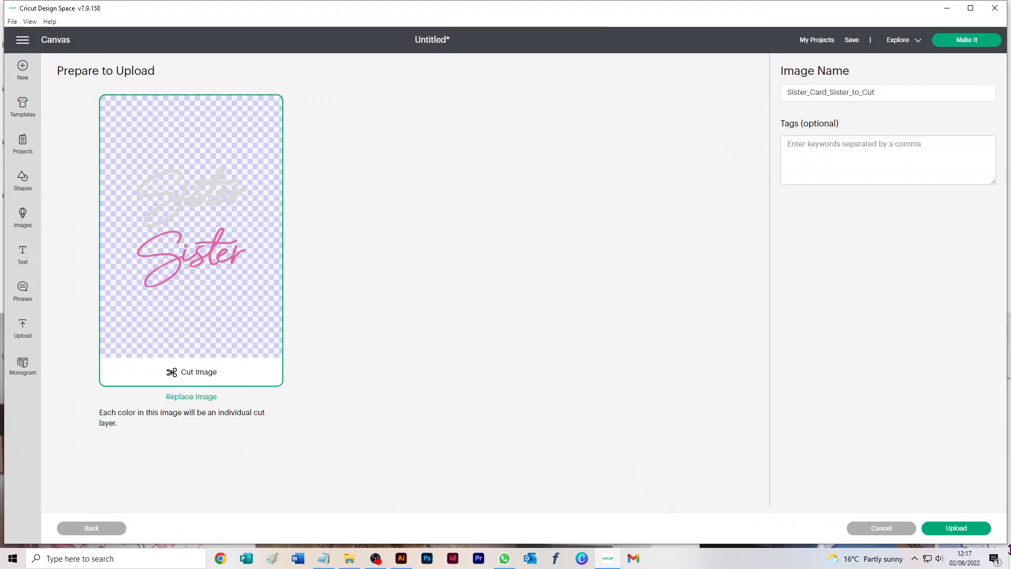
pyautogui.click(967, 528)
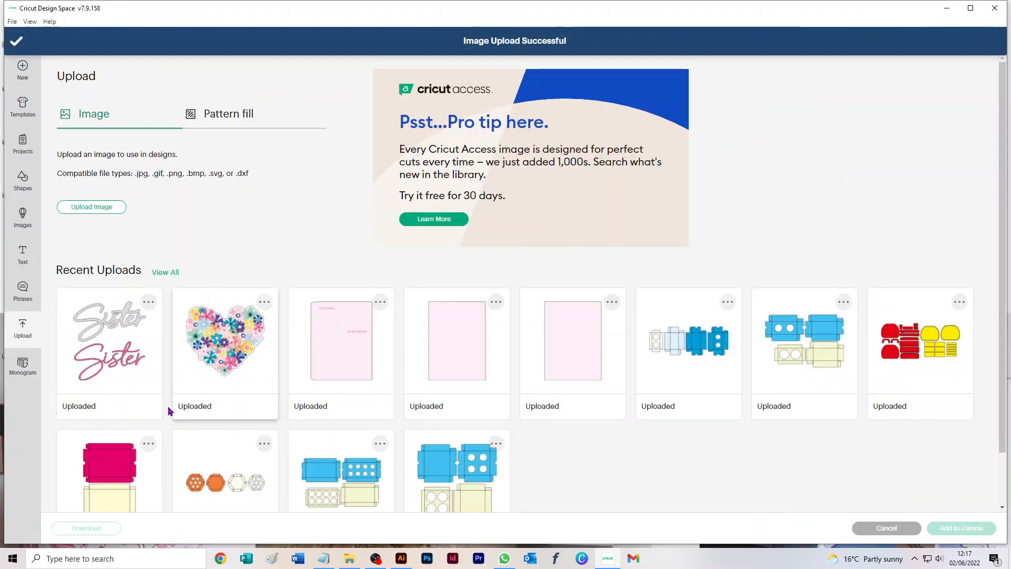
# Add the uploaded "Sister" cut image to the canvas and move it onto the empty area beside the card back
pyautogui.click(109, 340)
pyautogui.click(938, 530)
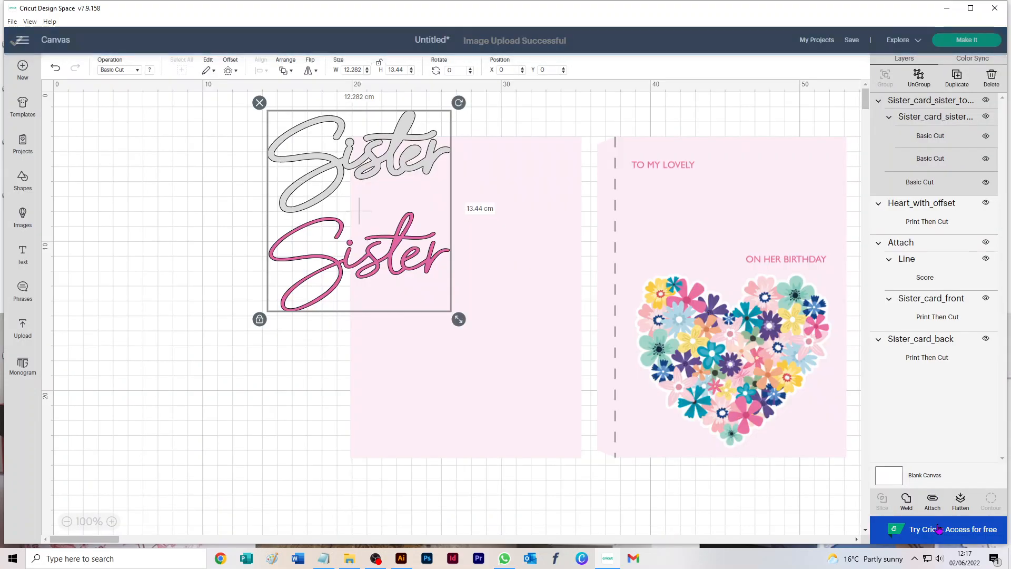
pyautogui.moveTo(322, 157); pyautogui.dragTo(147, 252)
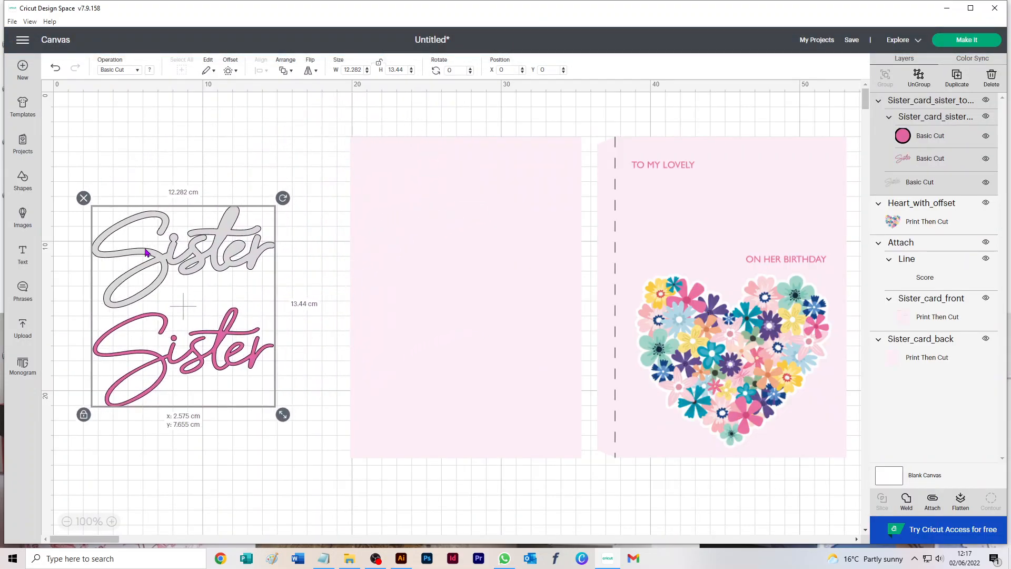
# Ungroup the "Sister" image and attach the two layers of the pink "Sister" lettering together
pyautogui.click(918, 78)
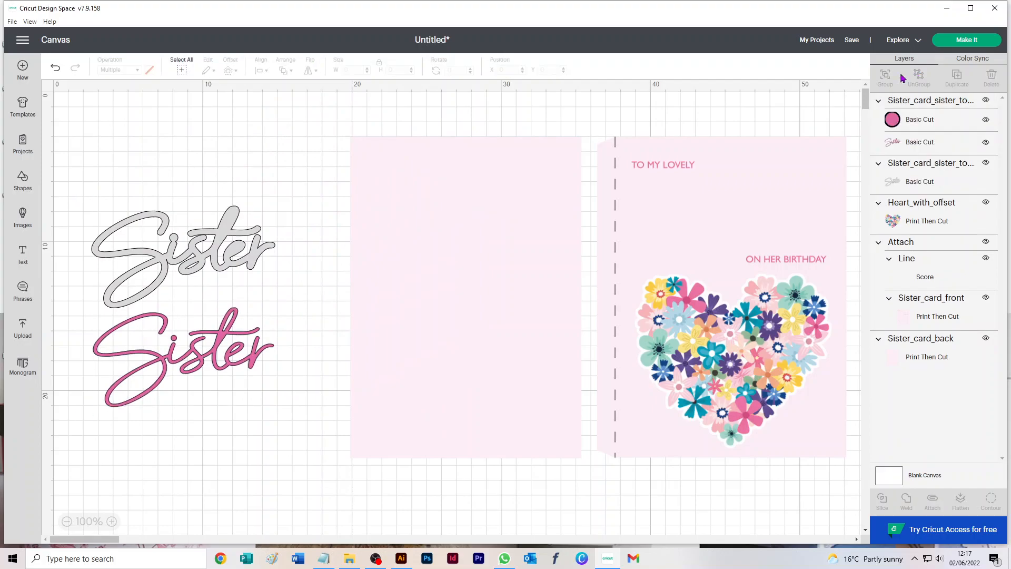
pyautogui.moveTo(67, 451); pyautogui.dragTo(280, 330)
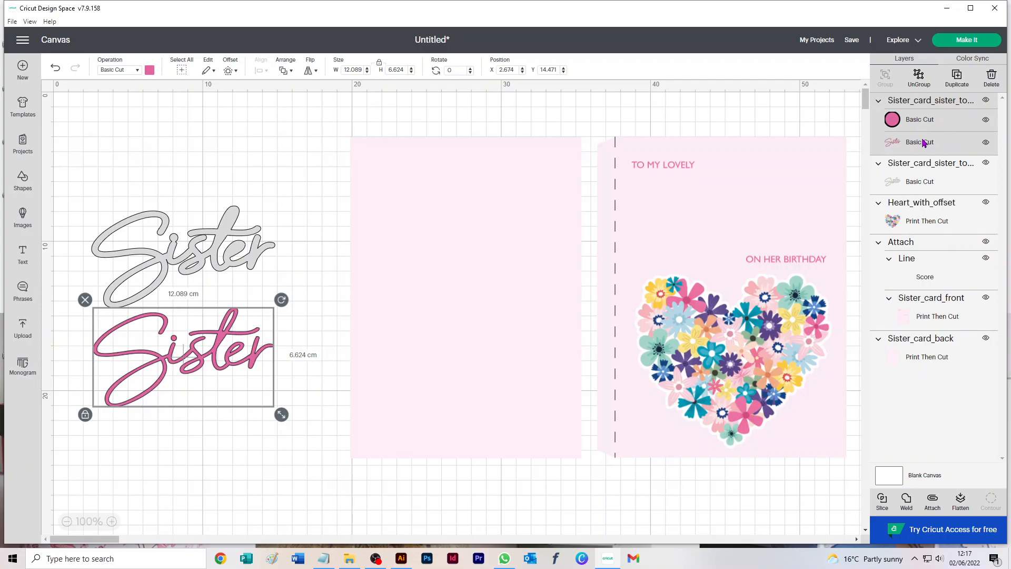
pyautogui.click(932, 501)
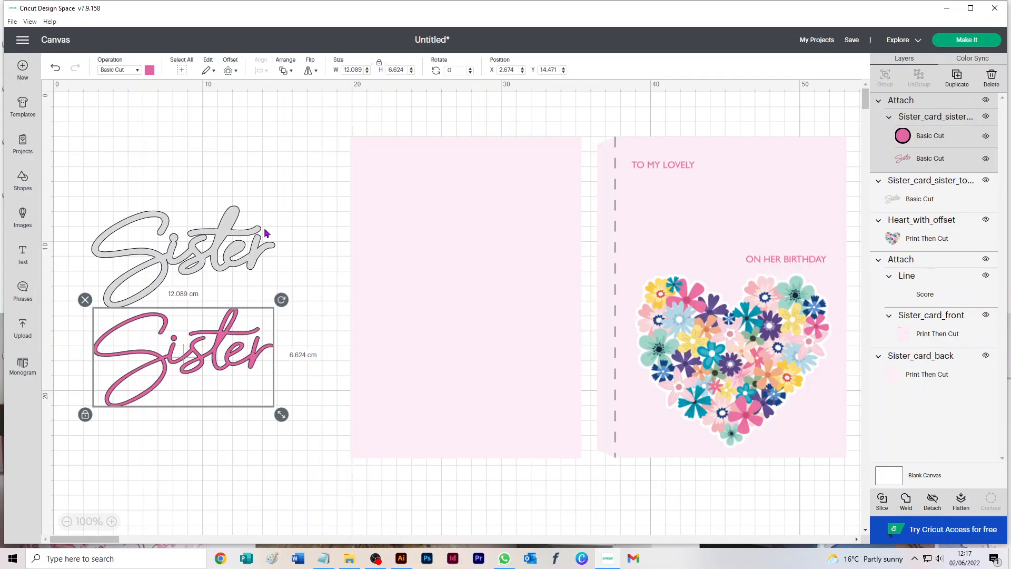
# Align the pink and grey "Sister" pieces on top of each other, centred vertically and horizontally
pyautogui.moveTo(293, 182); pyautogui.dragTo(88, 450)
pyautogui.click(260, 70)
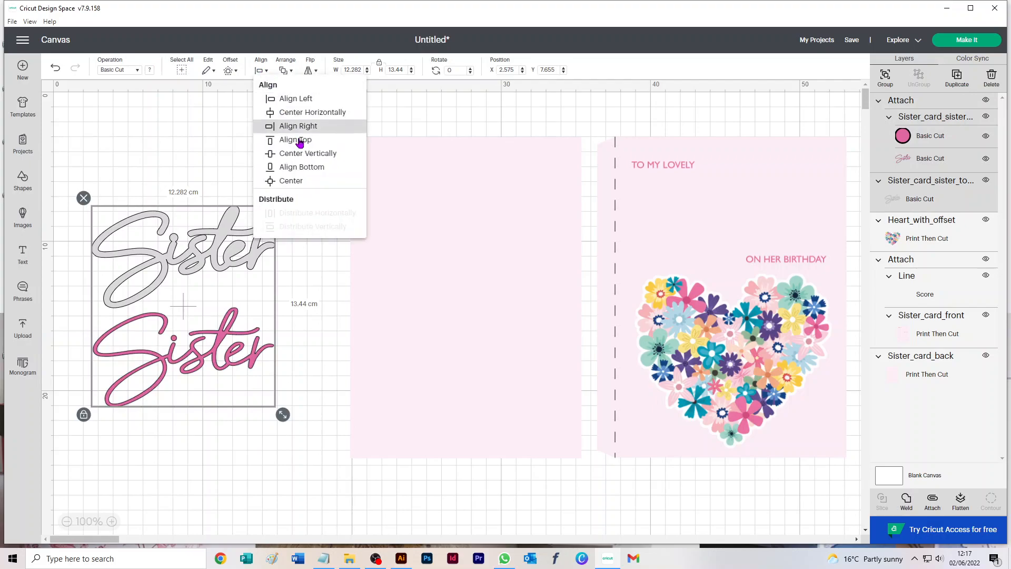
pyautogui.click(291, 155)
pyautogui.click(261, 70)
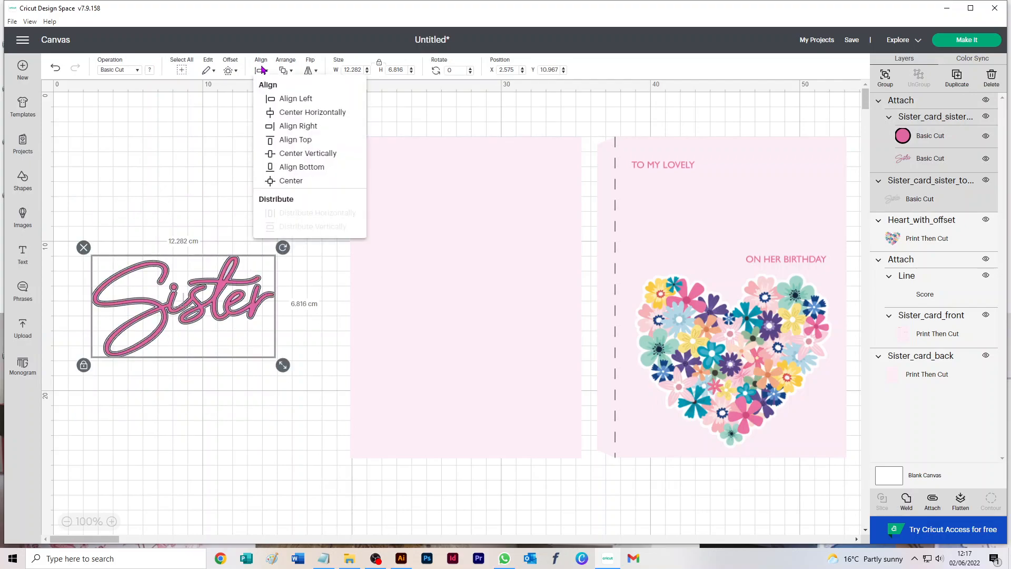
pyautogui.click(282, 113)
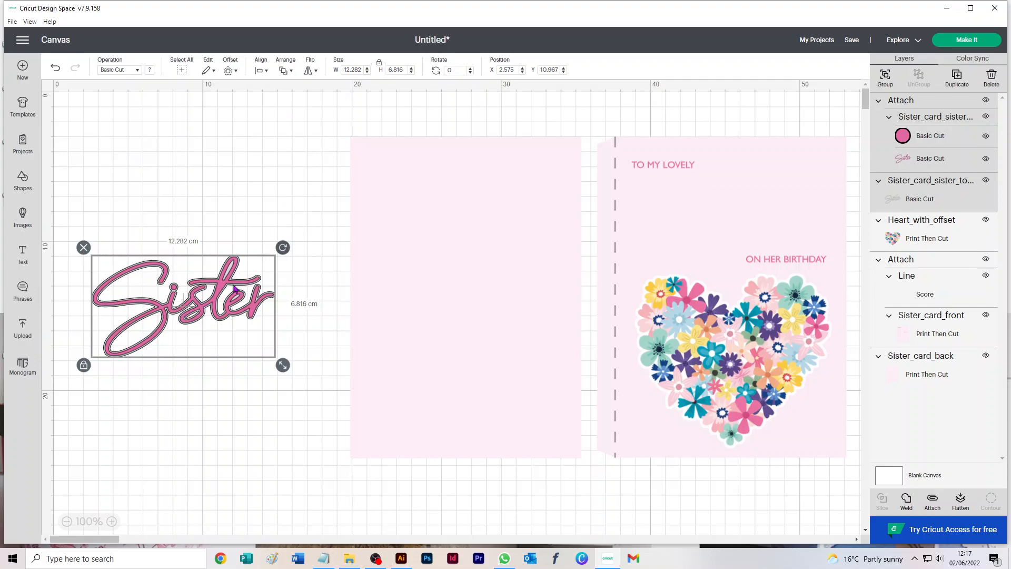
# Place the layered "Sister" between "TO MY LOVELY" and "ON HER BIRTHDAY" on the card front, and shift the whole design up and left
pyautogui.moveTo(162, 310); pyautogui.dragTo(711, 220)
pyautogui.click(250, 238)
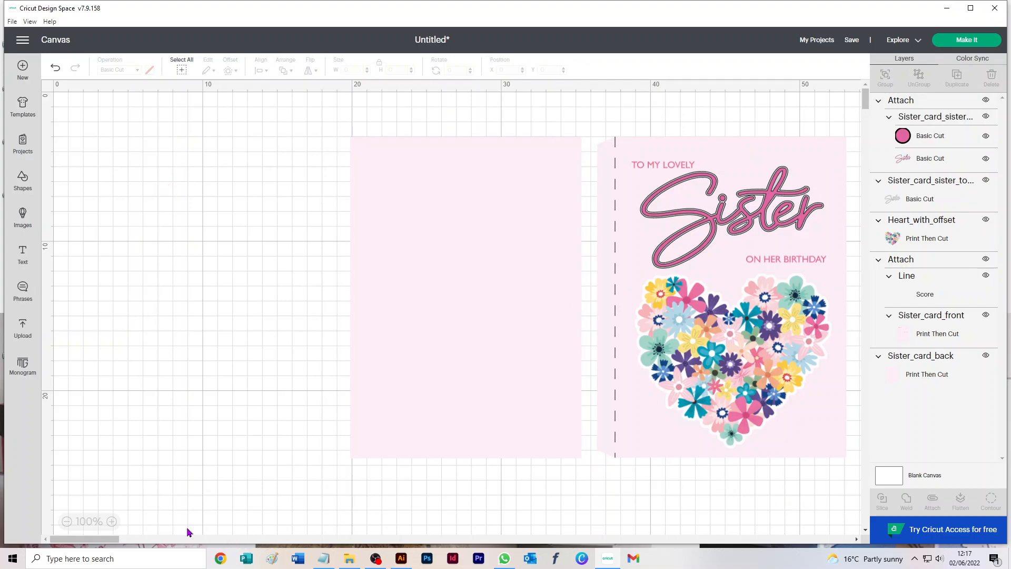
pyautogui.moveTo(213, 227); pyautogui.dragTo(630, 369)
pyautogui.click(769, 469)
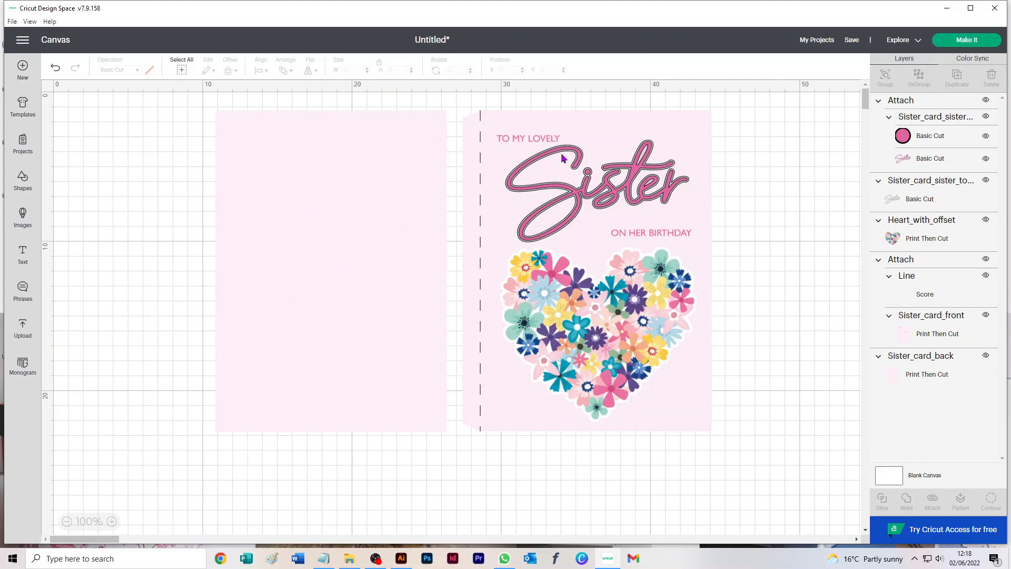
# Open Sister_Card_Inner_Left.png from the Files for Etsy folder as a new image upload
pyautogui.click(67, 521)
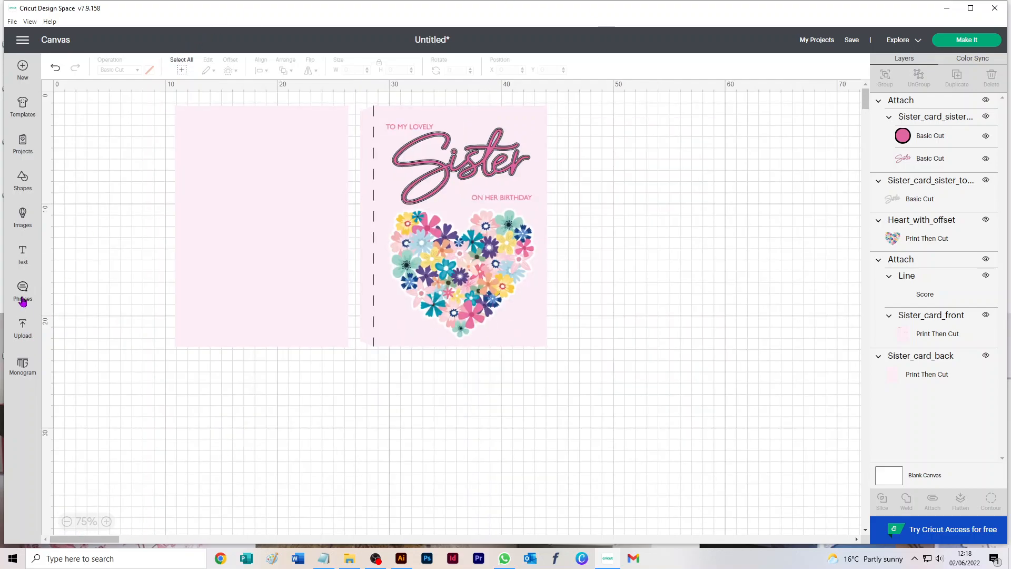
pyautogui.click(22, 328)
pyautogui.click(103, 213)
pyautogui.click(541, 285)
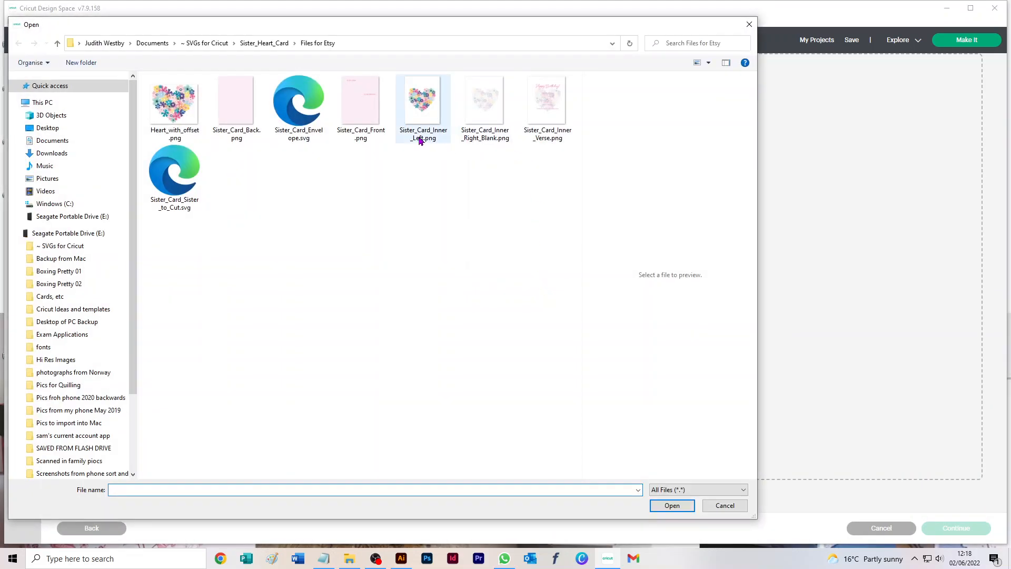
pyautogui.click(426, 100)
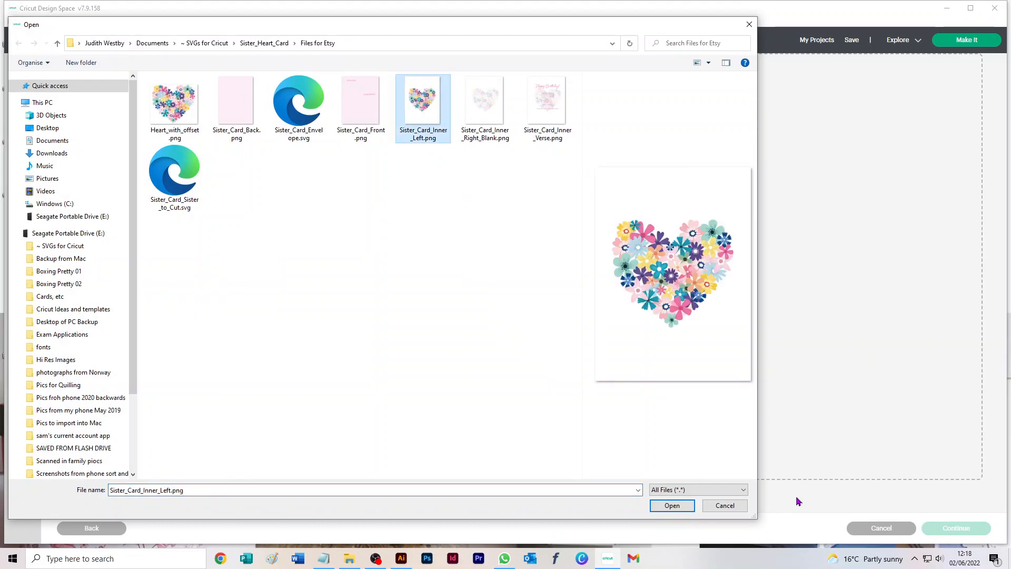
pyautogui.click(674, 505)
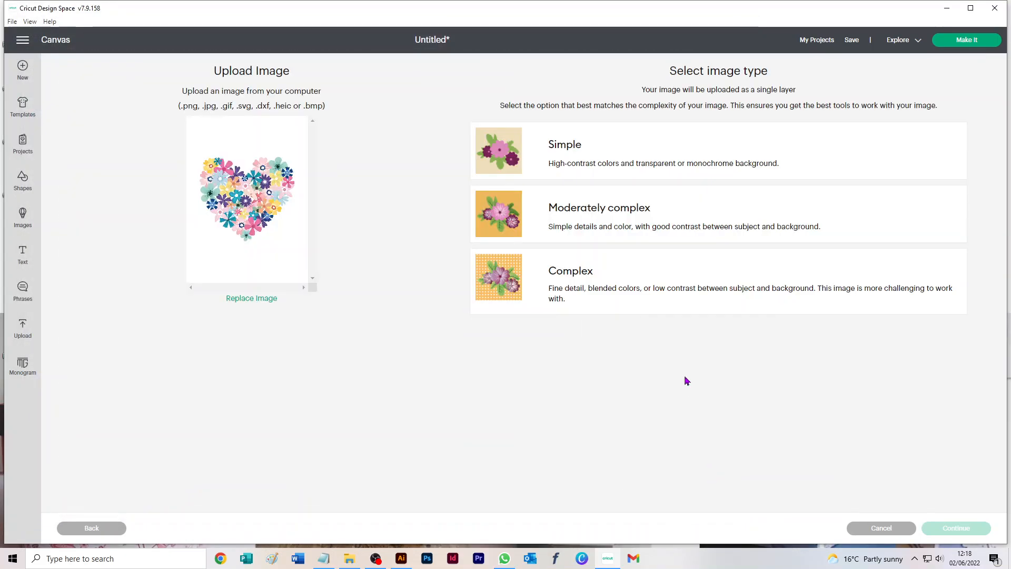
# Classify the inner left page as Complex, leave its background as is, and upload it as a Print Then Cut image
pyautogui.click(607, 279)
pyautogui.click(947, 531)
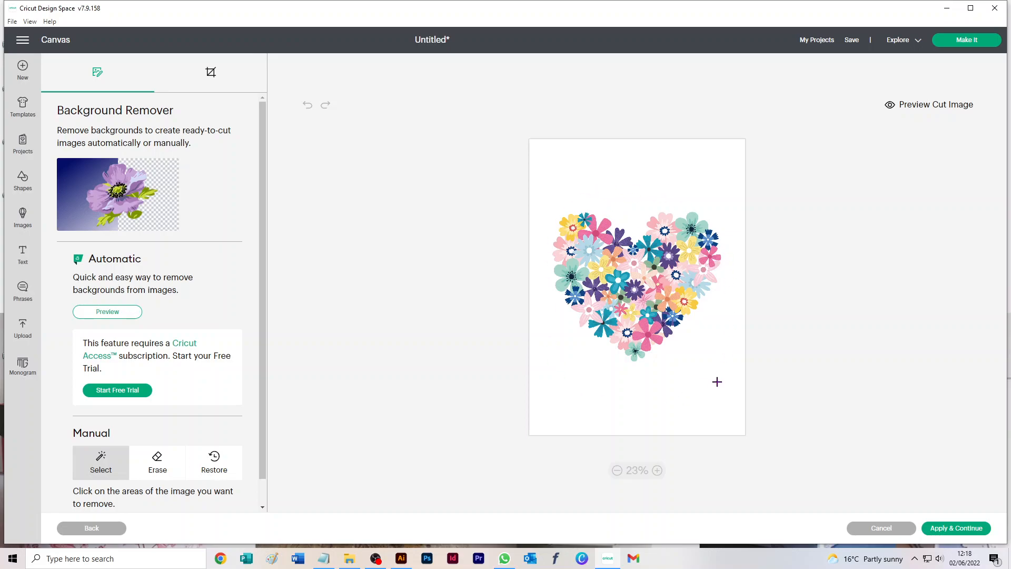
pyautogui.click(956, 527)
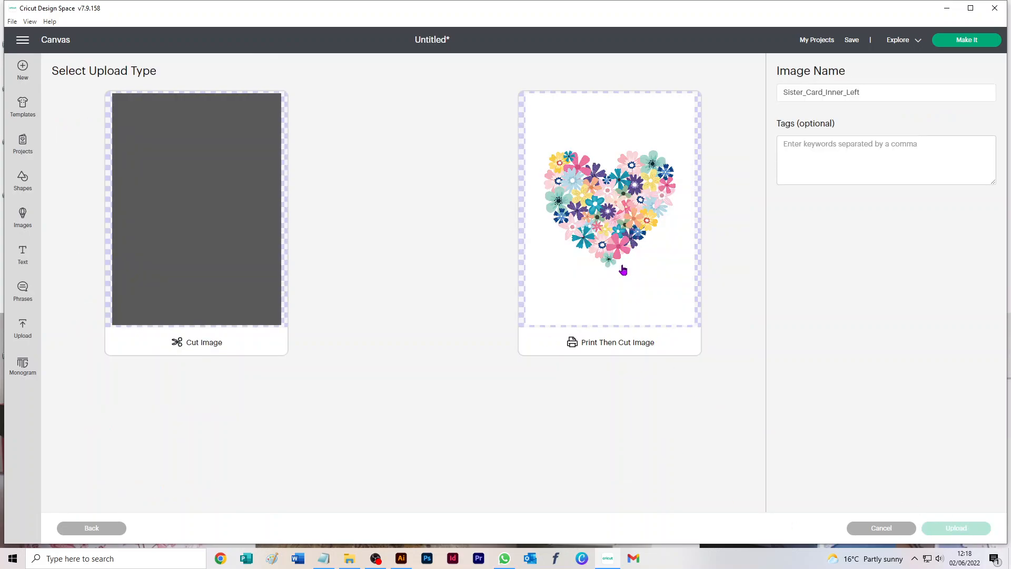
pyautogui.click(623, 270)
pyautogui.click(956, 529)
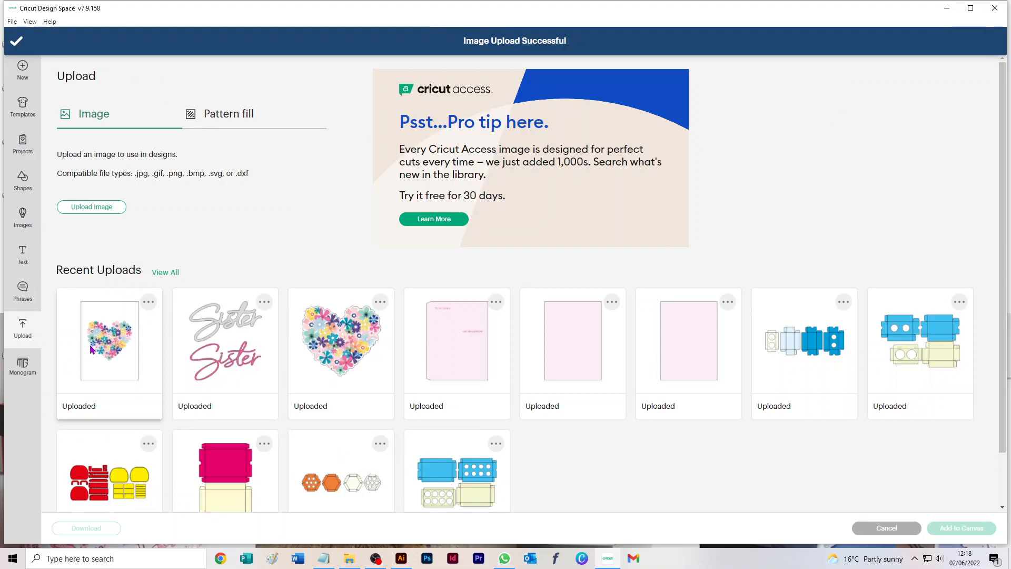
# Add the uploaded inner left page to the canvas and set its width to 15.2 cm with proportions kept
pyautogui.click(114, 377)
pyautogui.click(963, 530)
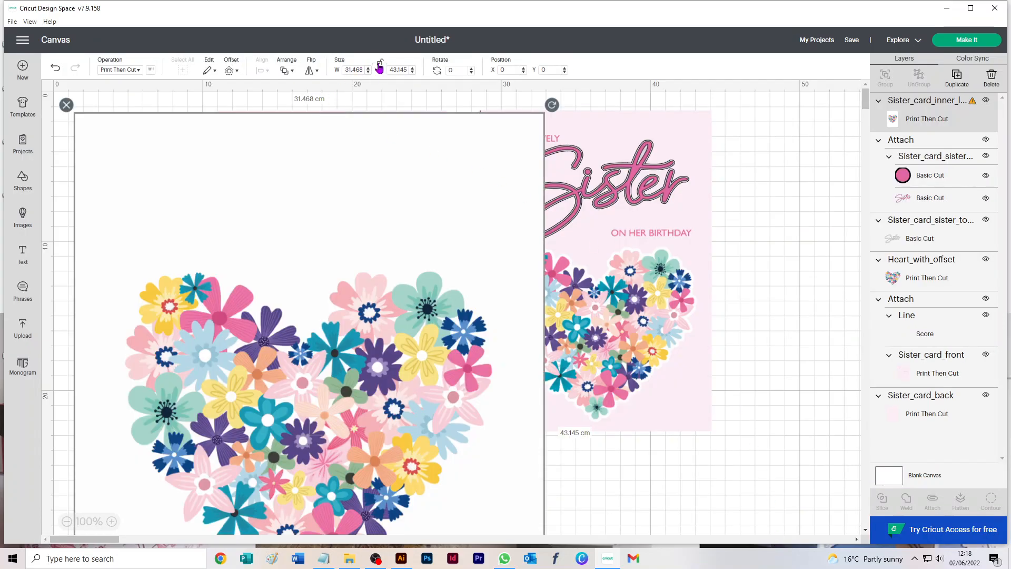
pyautogui.click(354, 70)
pyautogui.write('15.2')
pyautogui.press('Tab')
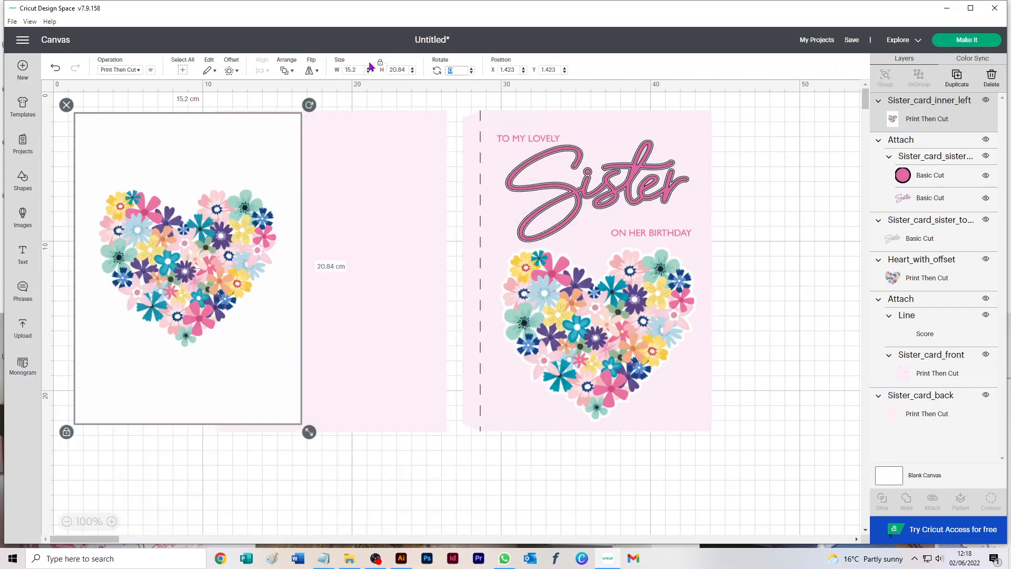
# Place the inner left page directly below the card back and deselect it
pyautogui.moveTo(214, 182); pyautogui.dragTo(352, 518)
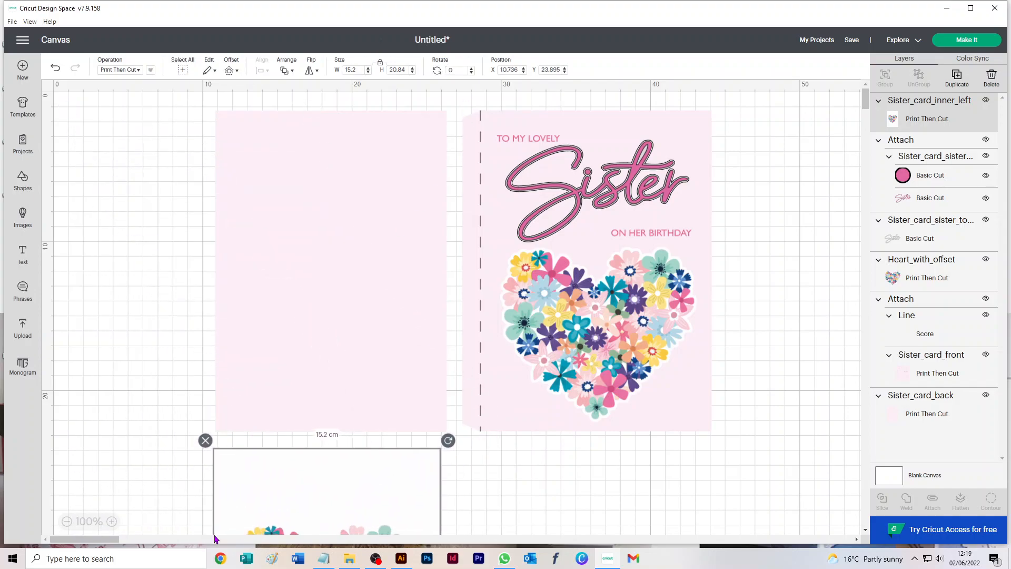
pyautogui.click(67, 522)
pyautogui.scroll(5, 825, 356)
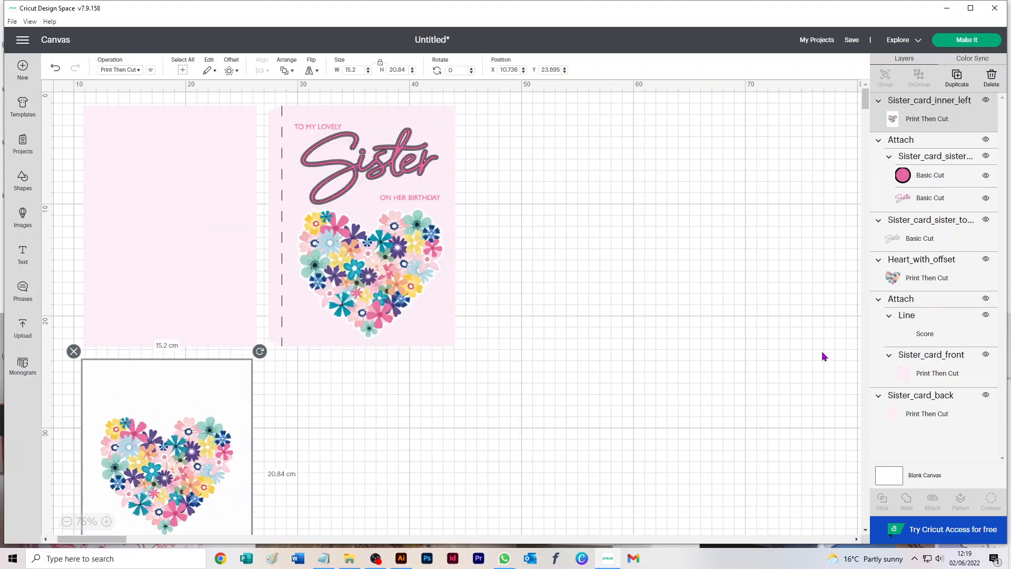
pyautogui.click(466, 420)
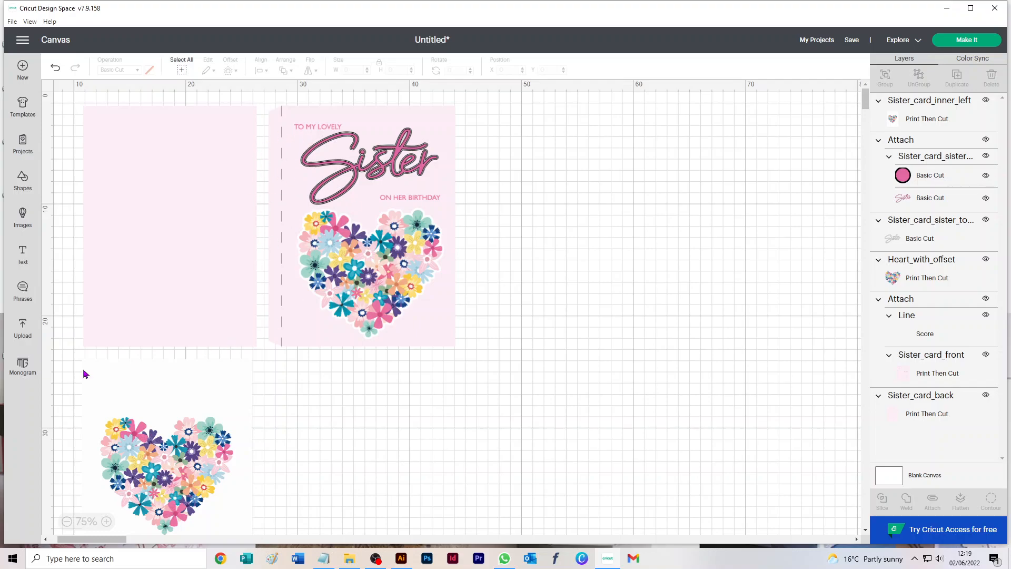
# Preview Sister_Card_Inner_Right_Blank.png at a larger size, but open Sister_Card_Inner_Verse.png from the Files for Etsy folder for upload
pyautogui.click(23, 326)
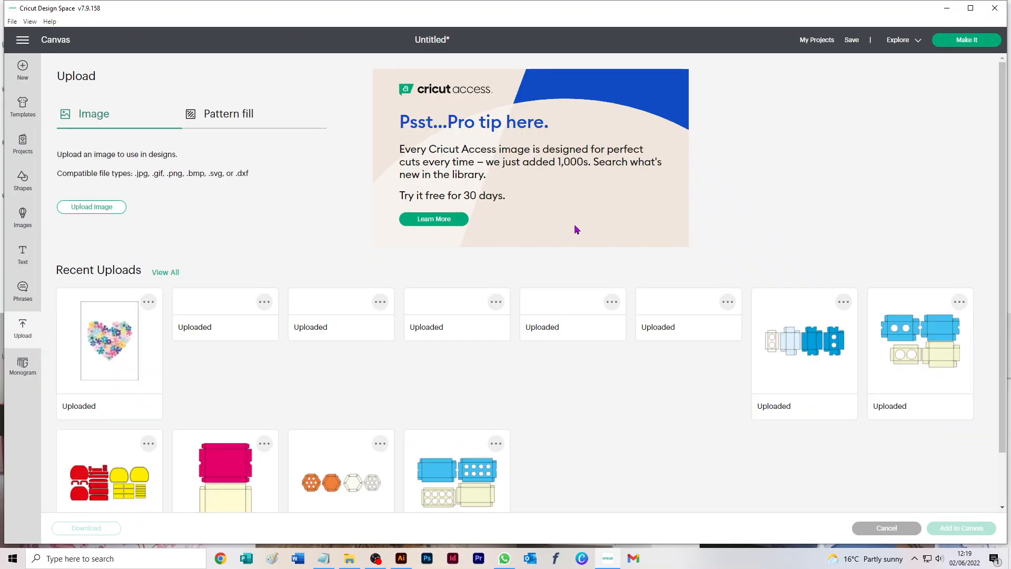
pyautogui.click(90, 207)
pyautogui.click(525, 285)
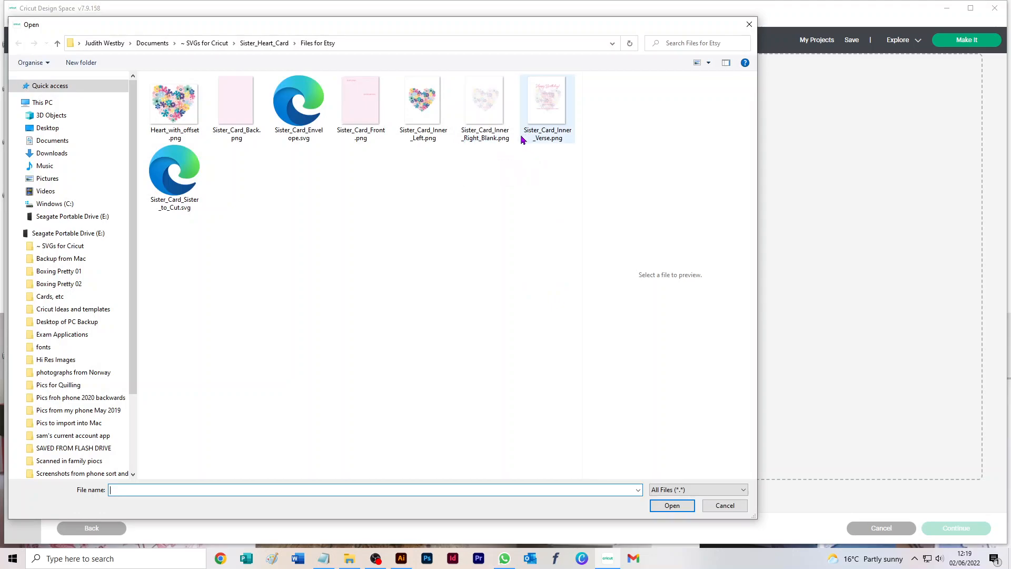
pyautogui.click(485, 117)
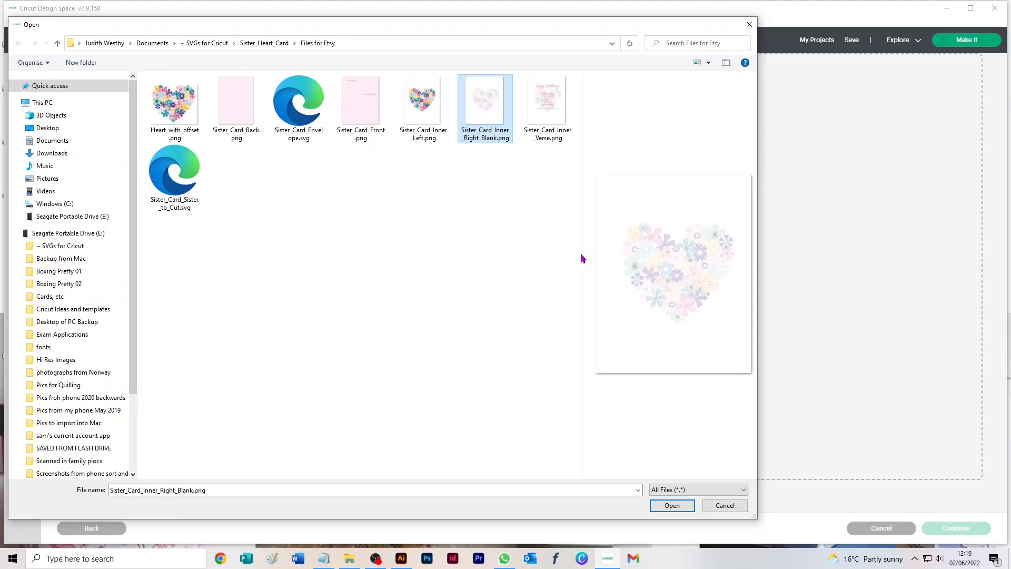
pyautogui.moveTo(582, 251); pyautogui.dragTo(430, 280)
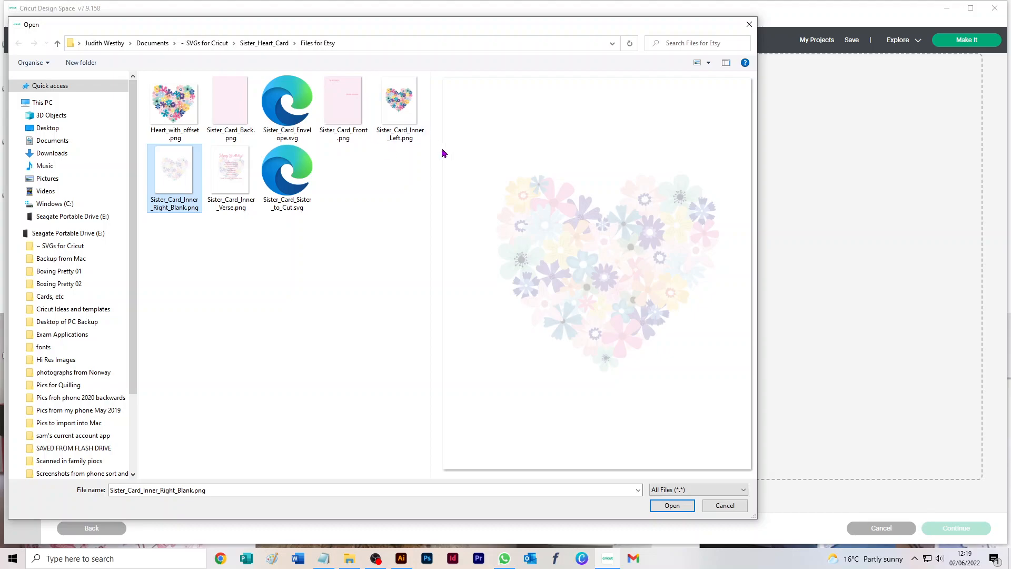
pyautogui.click(232, 169)
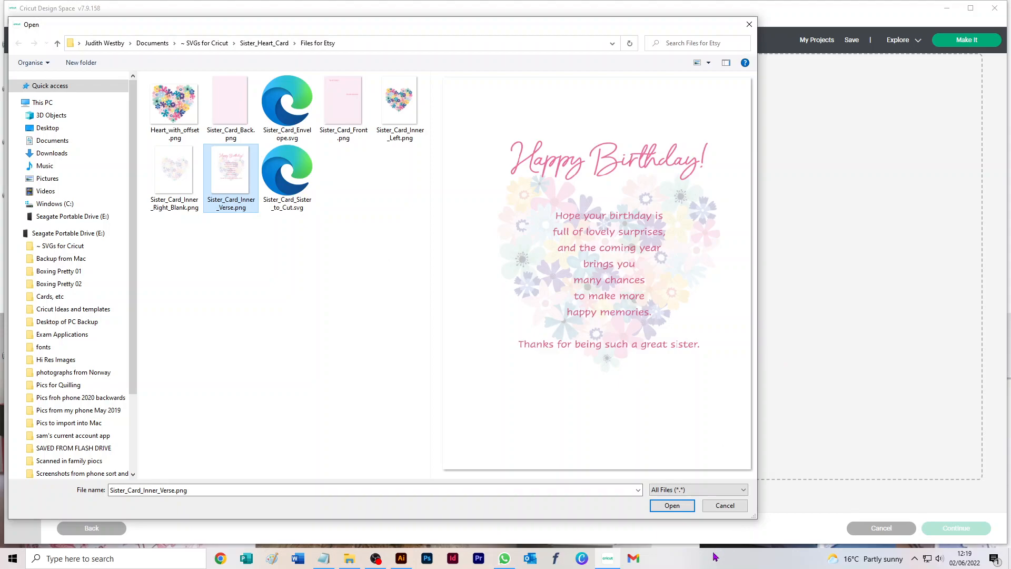
pyautogui.click(667, 509)
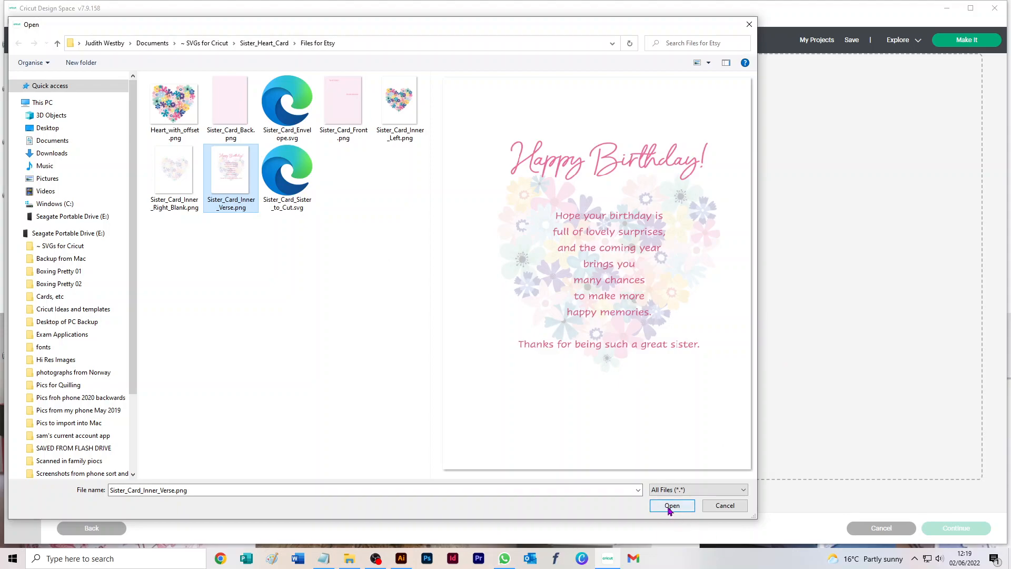
pyautogui.click(669, 510)
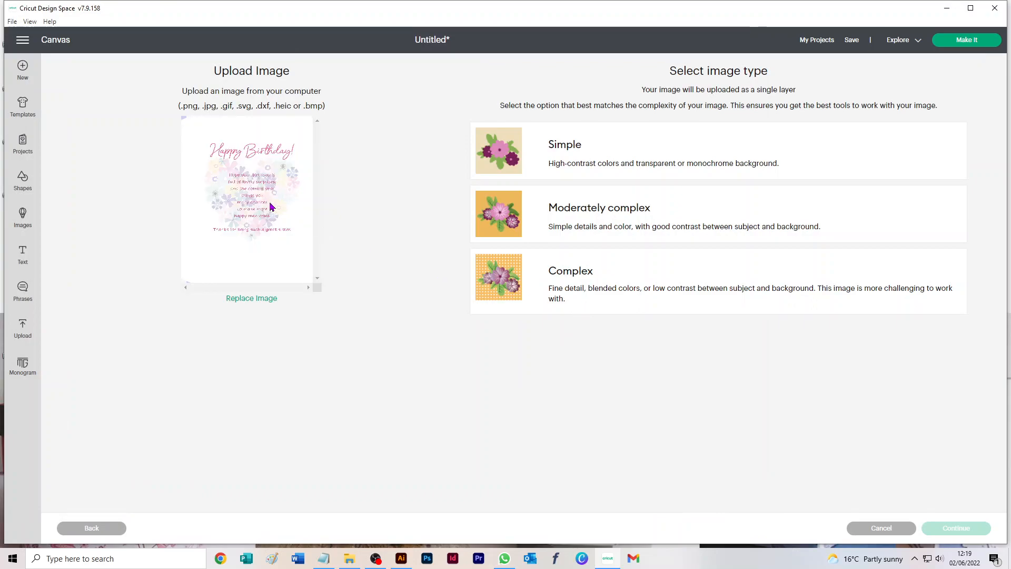
# Classify the inner verse page as Complex, leave its background as is, and upload it as a Print Then Cut image
pyautogui.click(569, 268)
pyautogui.click(956, 528)
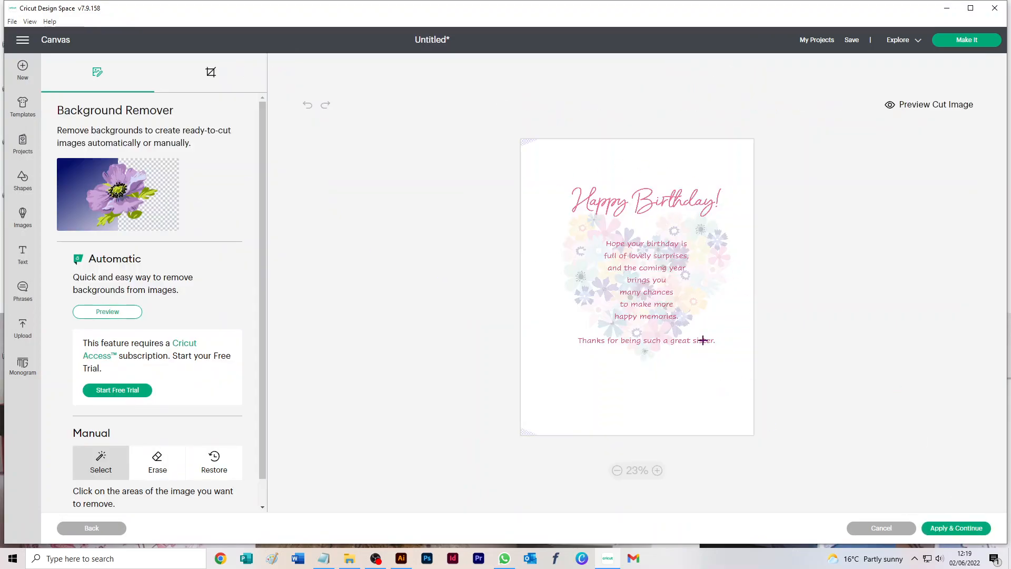
pyautogui.click(962, 529)
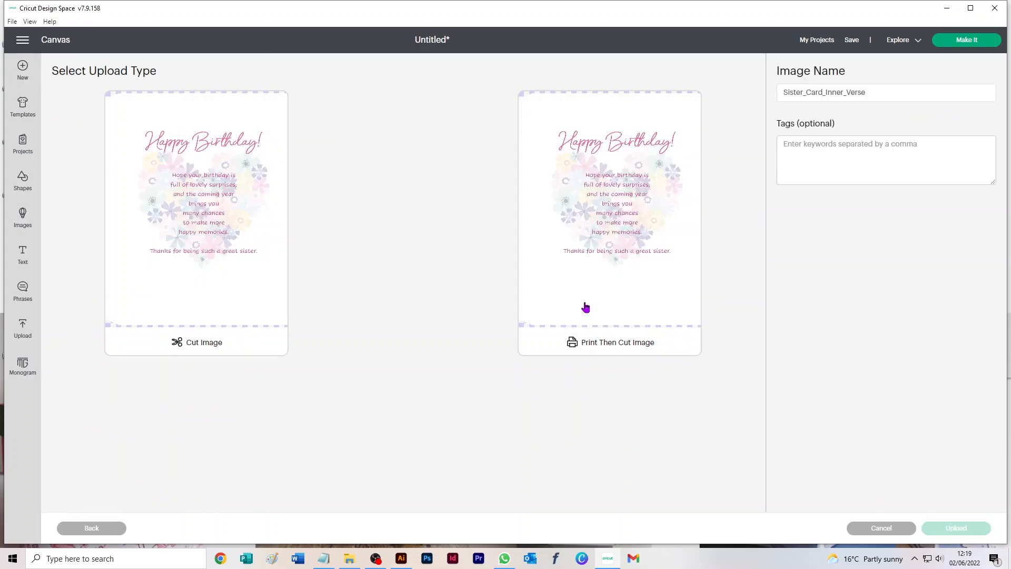
pyautogui.click(623, 231)
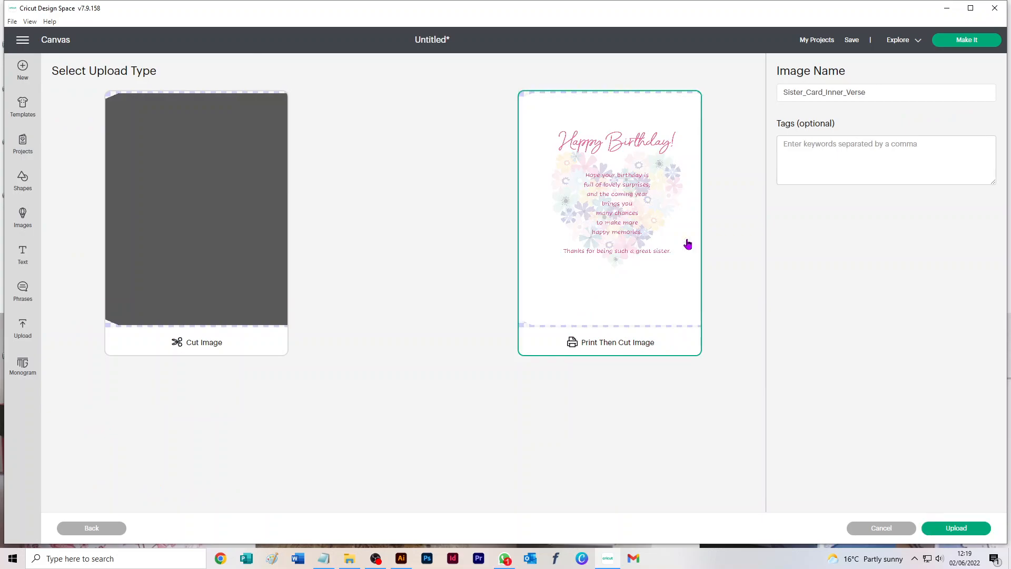
pyautogui.click(955, 529)
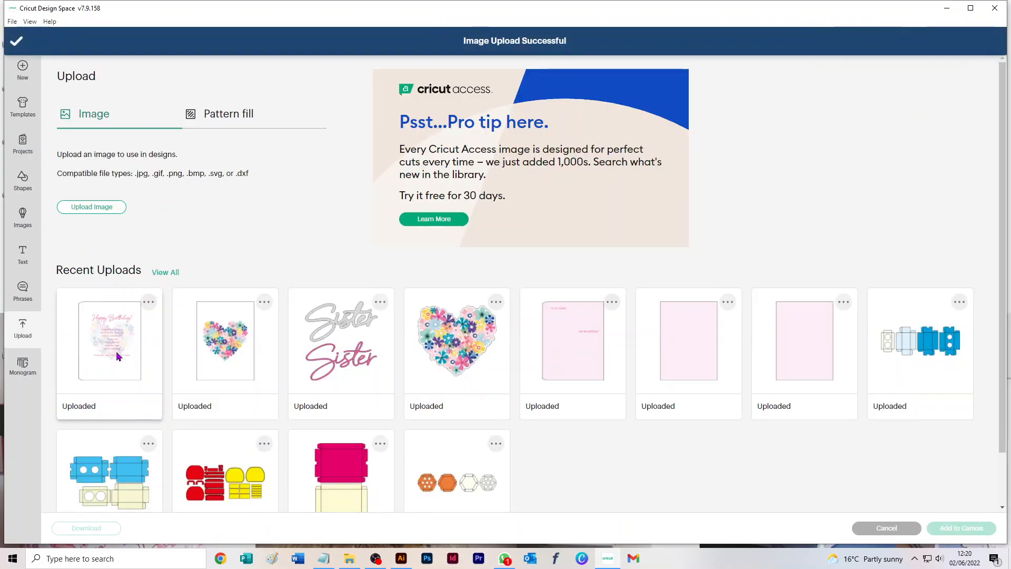
# Add the uploaded inner verse page to the canvas at a width of 16.3 cm with proportions kept, and place it below the card front
pyautogui.click(113, 342)
pyautogui.click(962, 529)
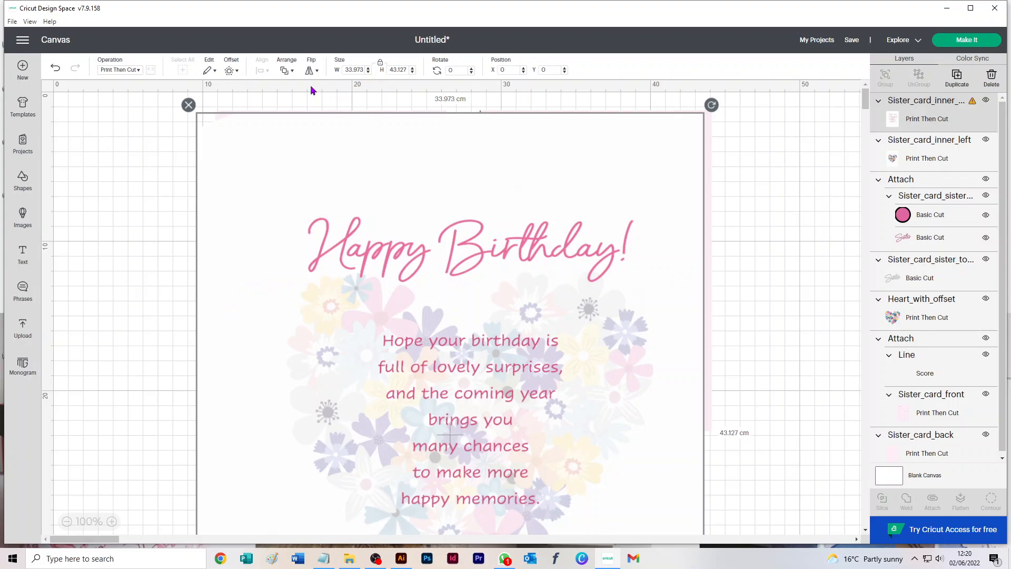
pyautogui.doubleClick(354, 70)
pyautogui.press('BackSpace')
pyautogui.write('16.3')
pyautogui.press('Tab')
pyautogui.press('Tab')
pyautogui.moveTo(208, 144); pyautogui.dragTo(472, 471)
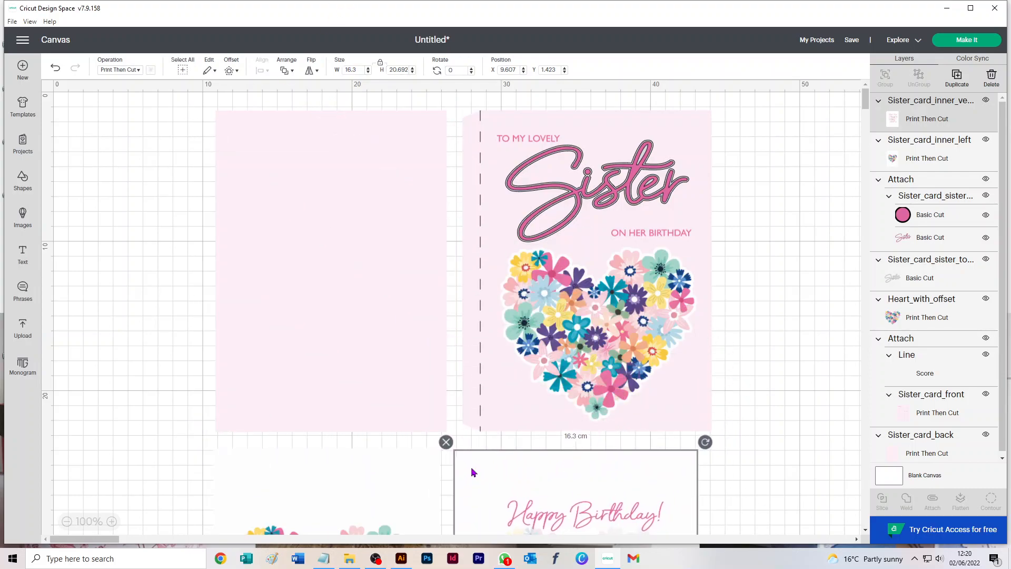
# Move the inner heart page aside to the right and put the inner verse page in its place near the canvas's left edge
pyautogui.scroll(-5, 474, 433)
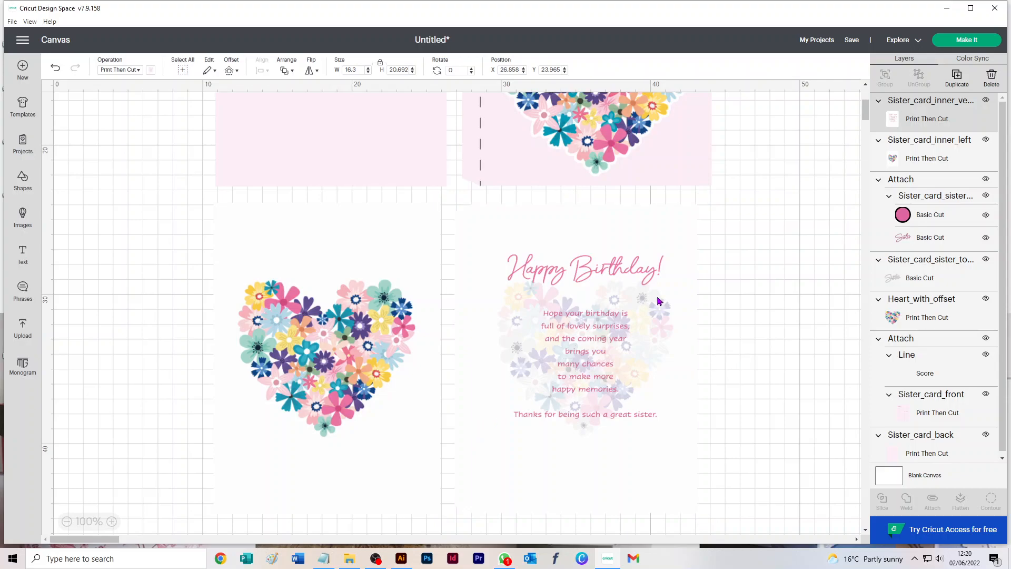
pyautogui.click(750, 274)
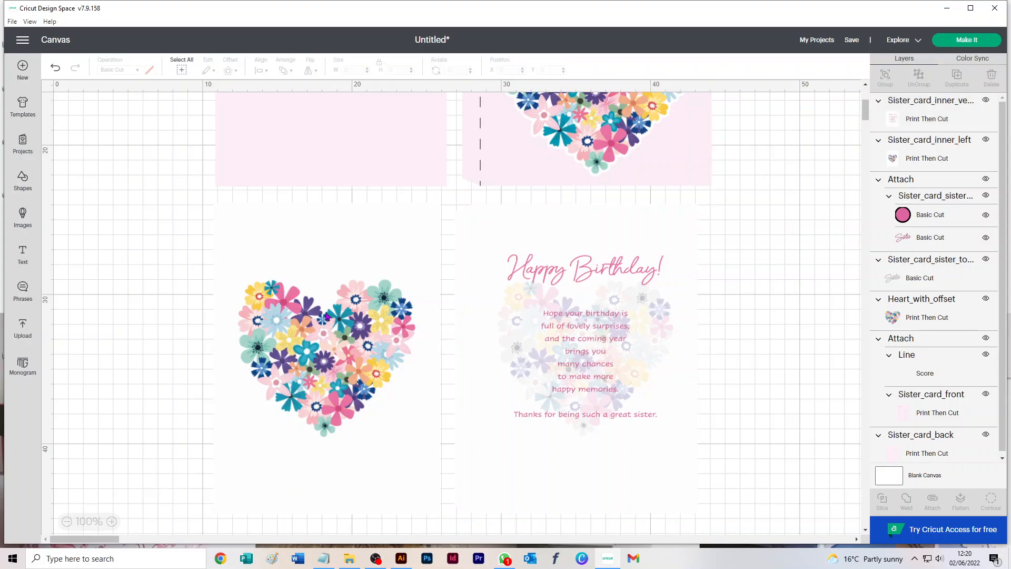
pyautogui.moveTo(264, 301); pyautogui.dragTo(770, 299)
pyautogui.moveTo(577, 315); pyautogui.dragTo(221, 322)
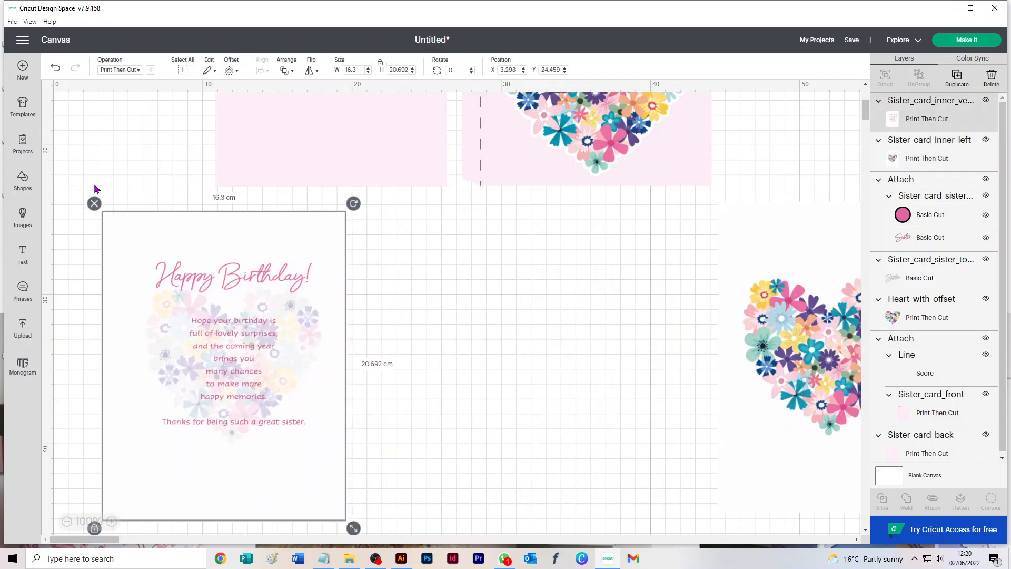
# Add a score line next to the inner verse page and set its height to 20.692 cm, matching the page
pyautogui.click(26, 181)
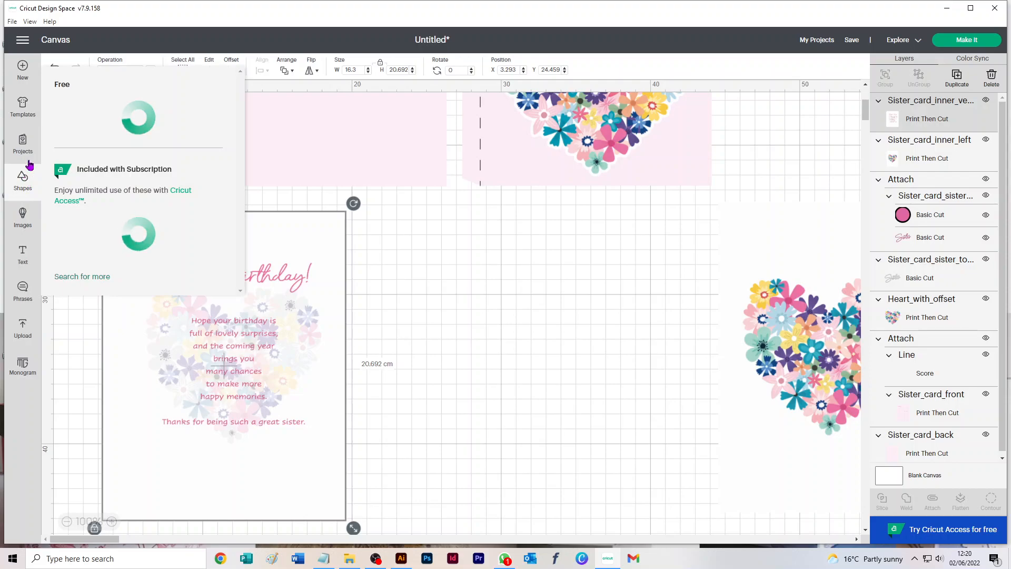
pyautogui.click(73, 121)
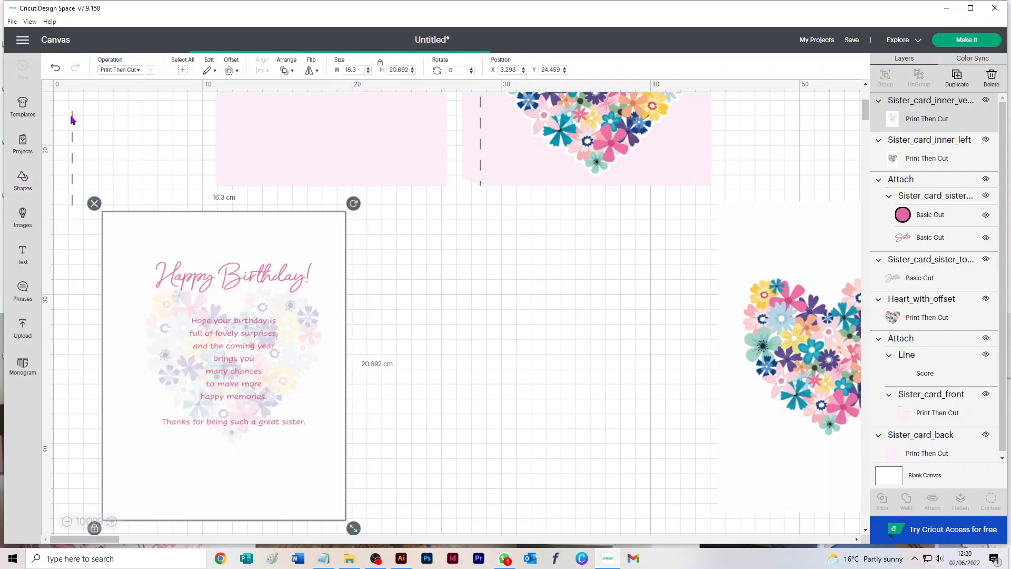
pyautogui.moveTo(74, 141); pyautogui.dragTo(400, 323)
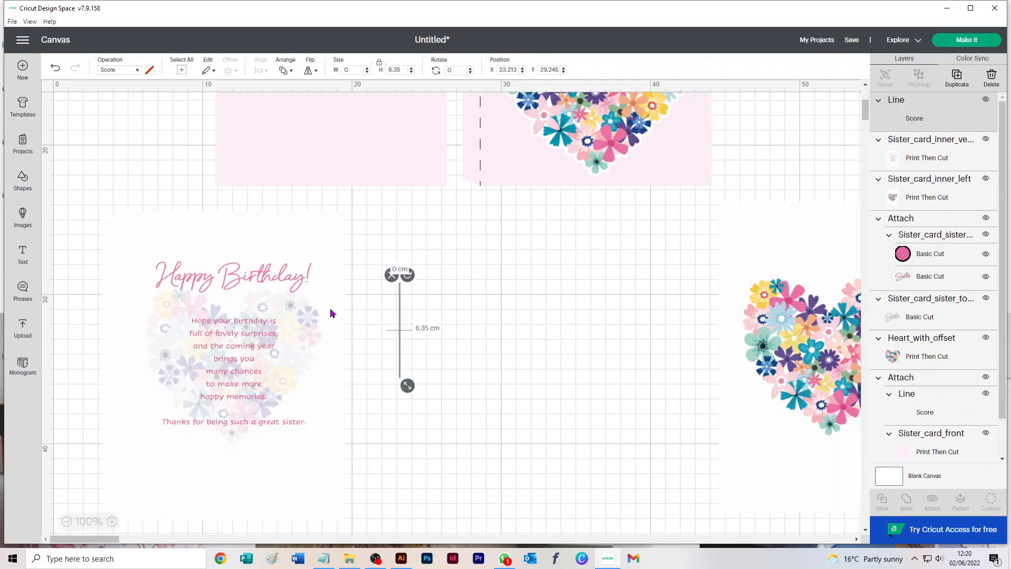
pyautogui.click(305, 313)
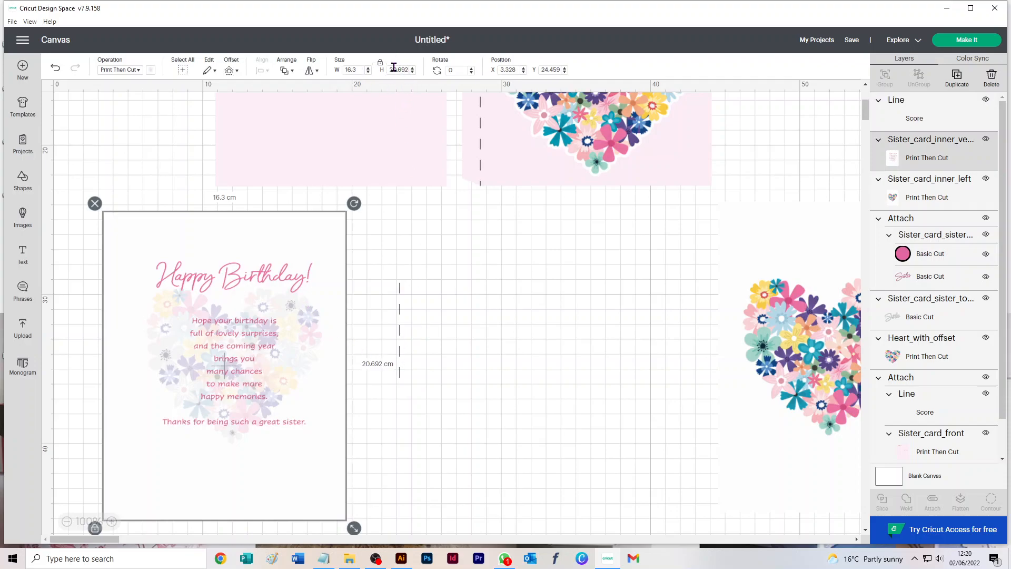
pyautogui.click(400, 302)
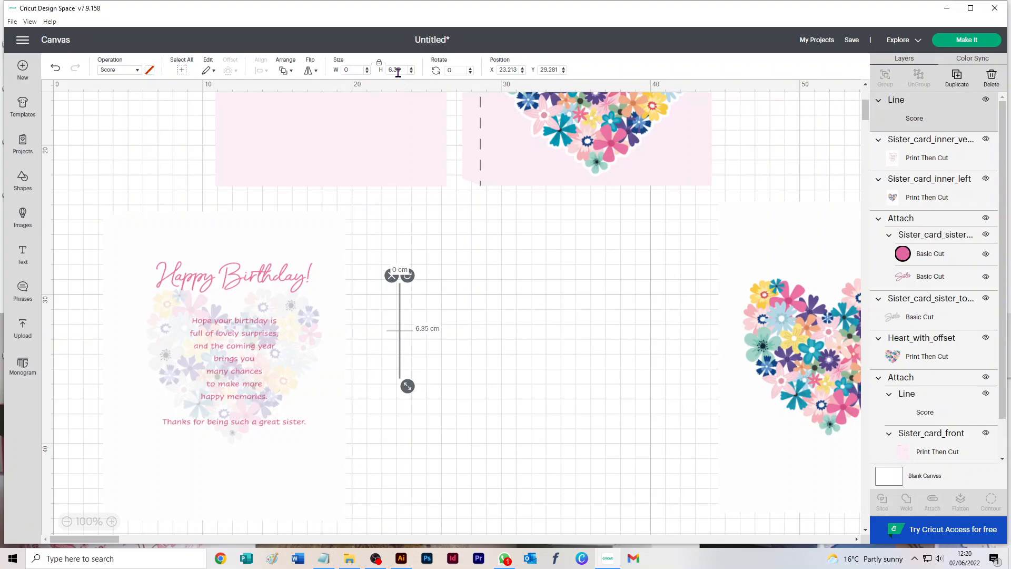
pyautogui.write('20.692')
pyautogui.press('Return')
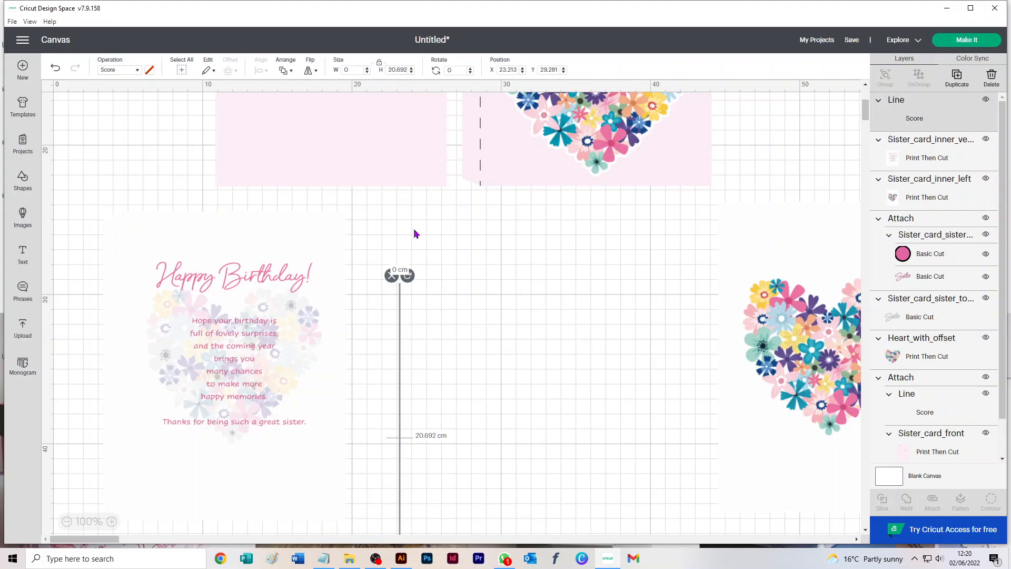
# Move the score line onto the inner verse page, centre the two vertically and align them left
pyautogui.moveTo(371, 292); pyautogui.dragTo(129, 266)
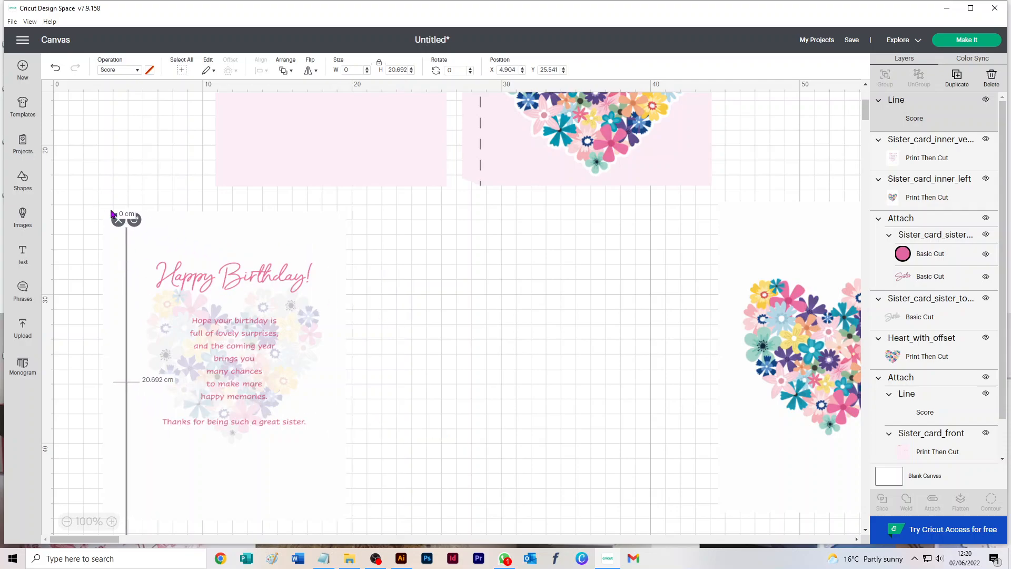
pyautogui.moveTo(103, 203); pyautogui.dragTo(145, 267)
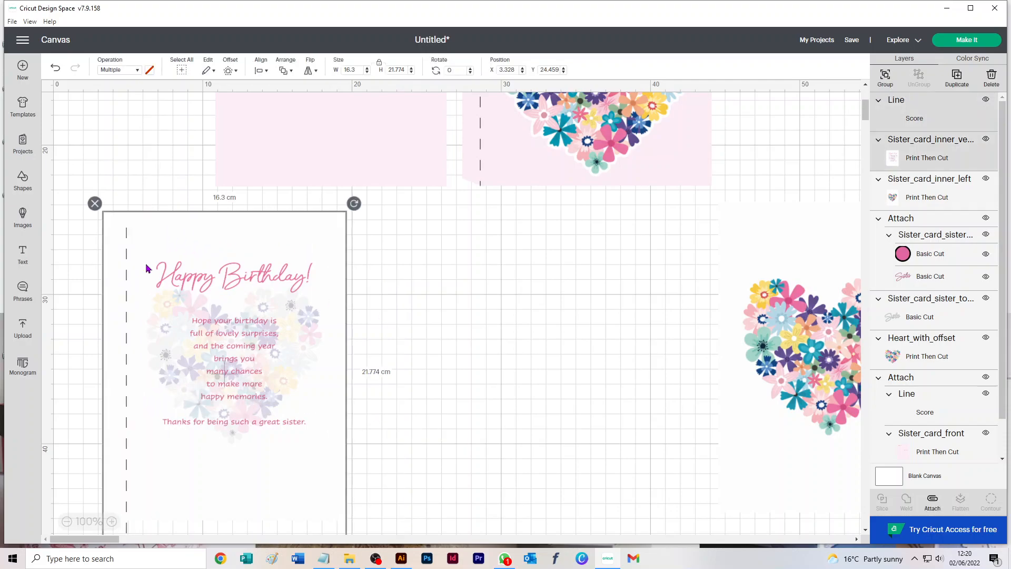
pyautogui.click(261, 70)
pyautogui.click(295, 158)
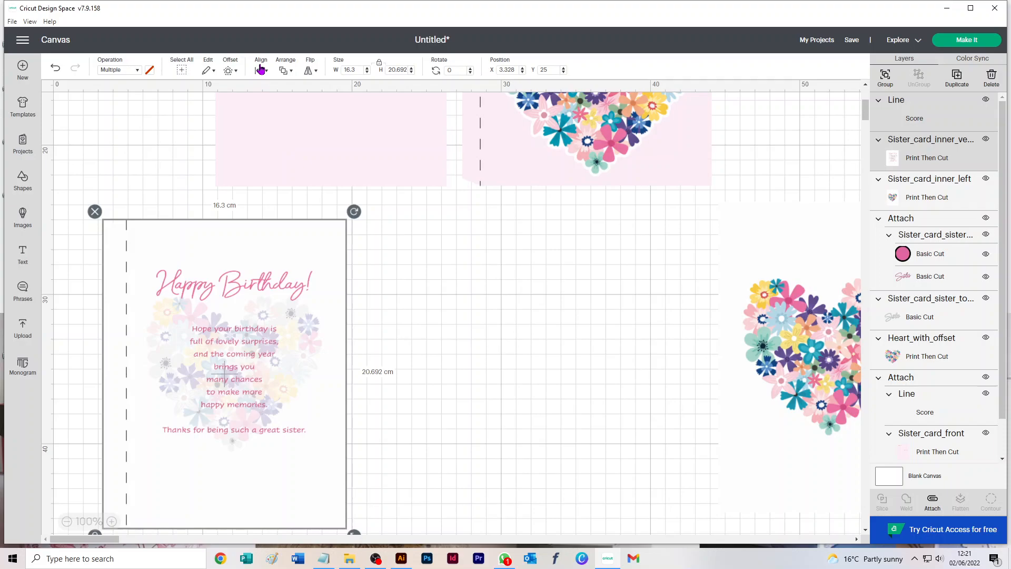
pyautogui.click(261, 70)
pyautogui.click(283, 100)
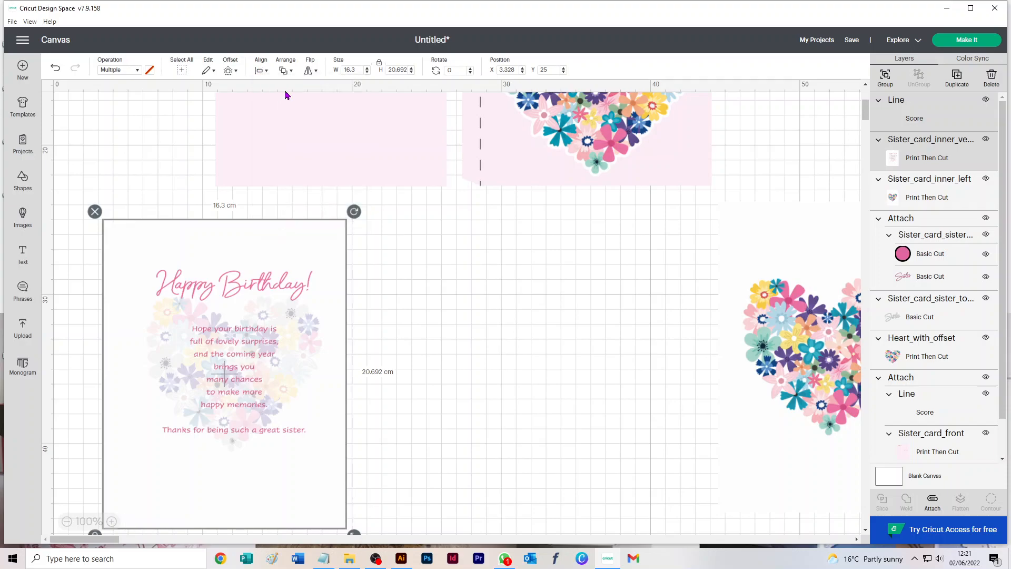
pyautogui.click(367, 310)
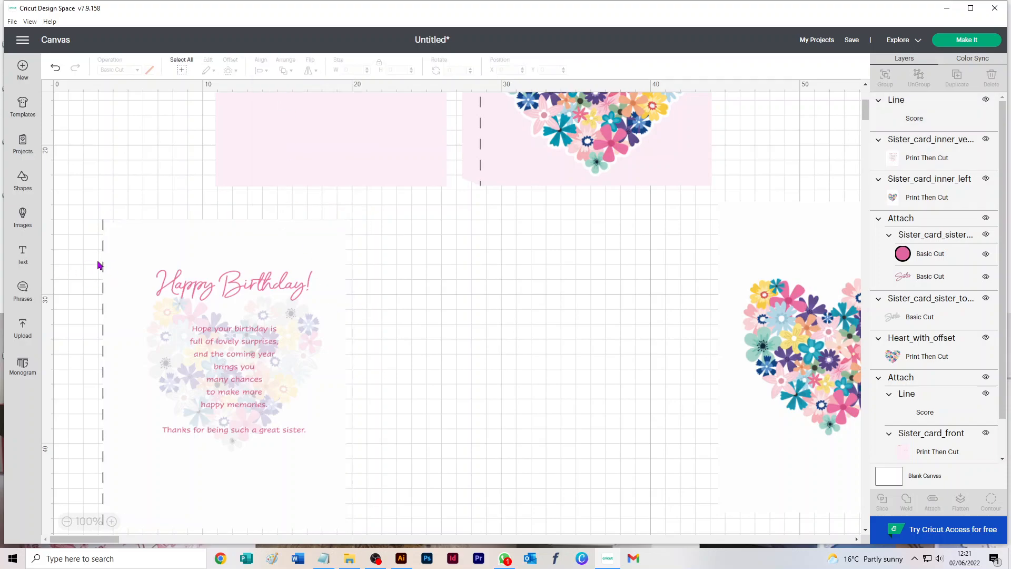
# Move the inner verse page and its score line together to the canvas's left edge, at X position 0
pyautogui.moveTo(467, 252); pyautogui.dragTo(62, 391)
pyautogui.moveTo(230, 373); pyautogui.dragTo(132, 330)
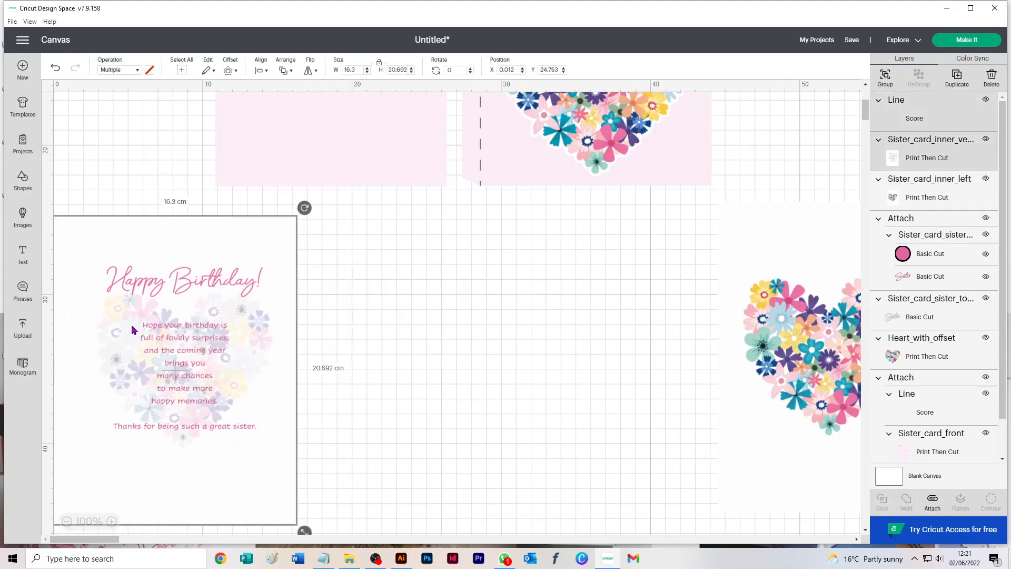
pyautogui.press('Left')
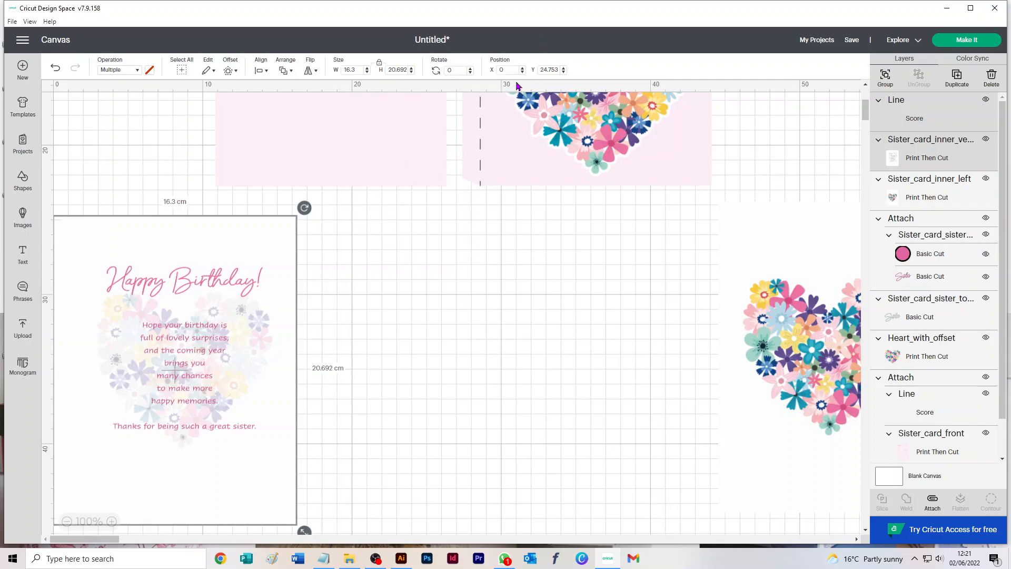
pyautogui.click(448, 272)
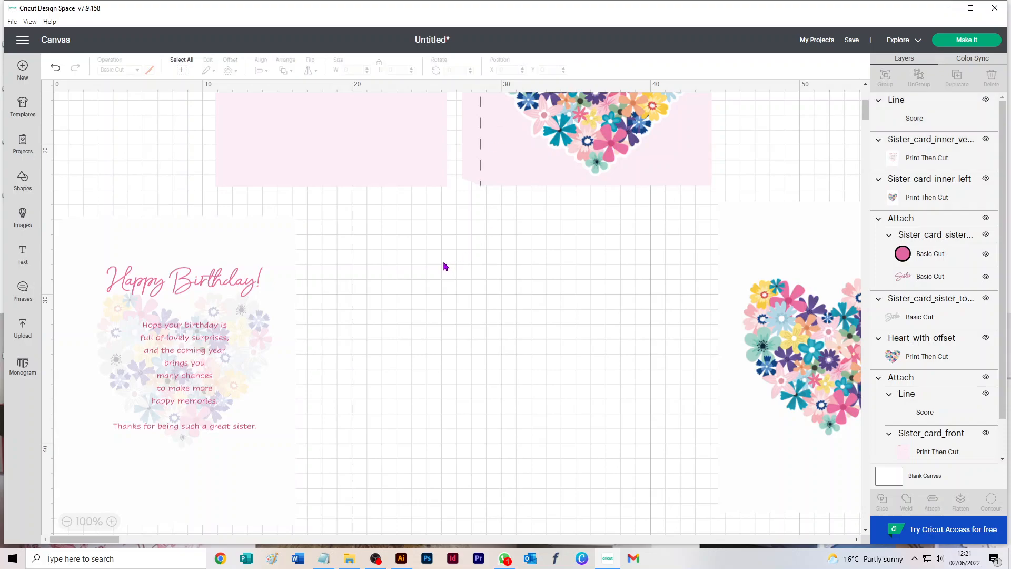
# Select only the verse page's score line and set its X position to 1.2 cm
pyautogui.click(928, 123)
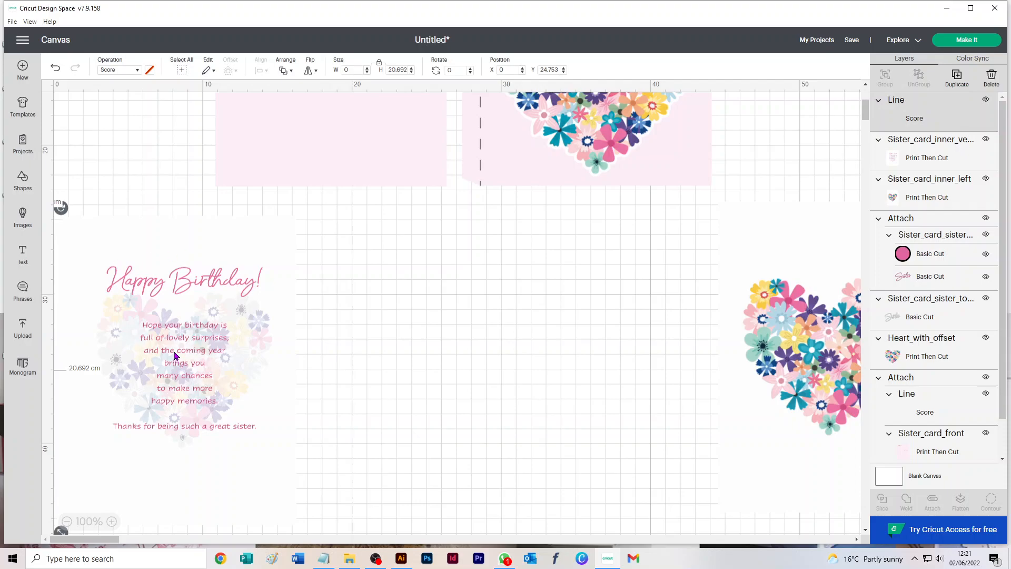
pyautogui.click(505, 71)
pyautogui.write('1.2')
pyautogui.press('Return')
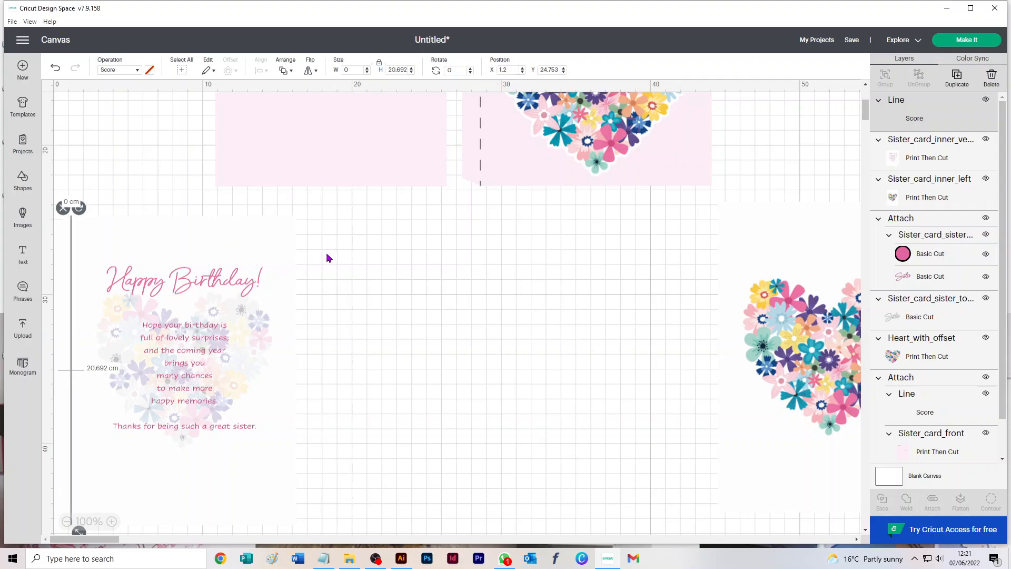
# Attach the score line to the inner verse page, then place it below the card front and the inner heart page below the card back
pyautogui.moveTo(392, 229); pyautogui.dragTo(11, 396)
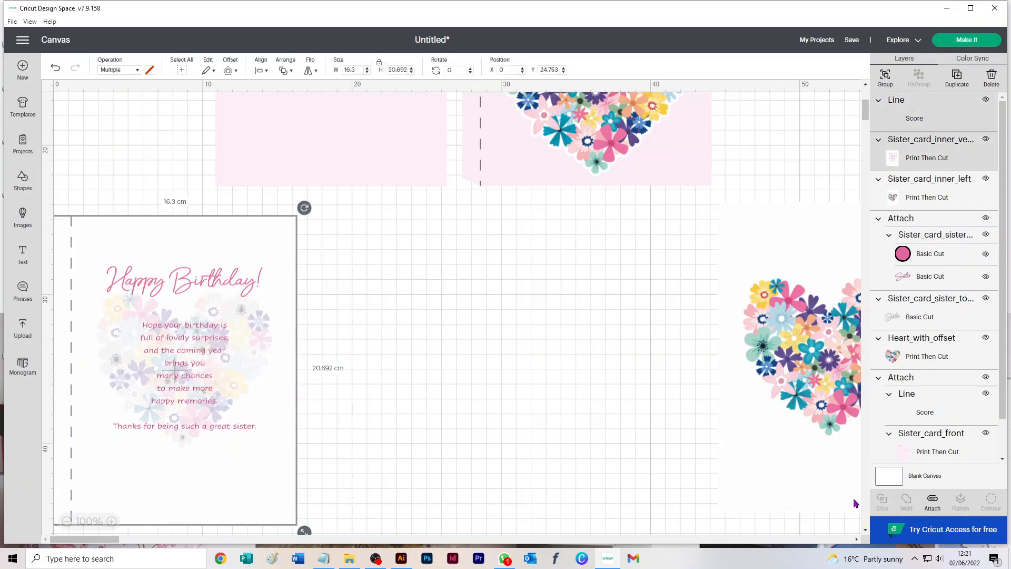
pyautogui.click(933, 501)
pyautogui.moveTo(92, 369); pyautogui.dragTo(496, 368)
pyautogui.click(726, 349)
pyautogui.moveTo(632, 350); pyautogui.dragTo(310, 325)
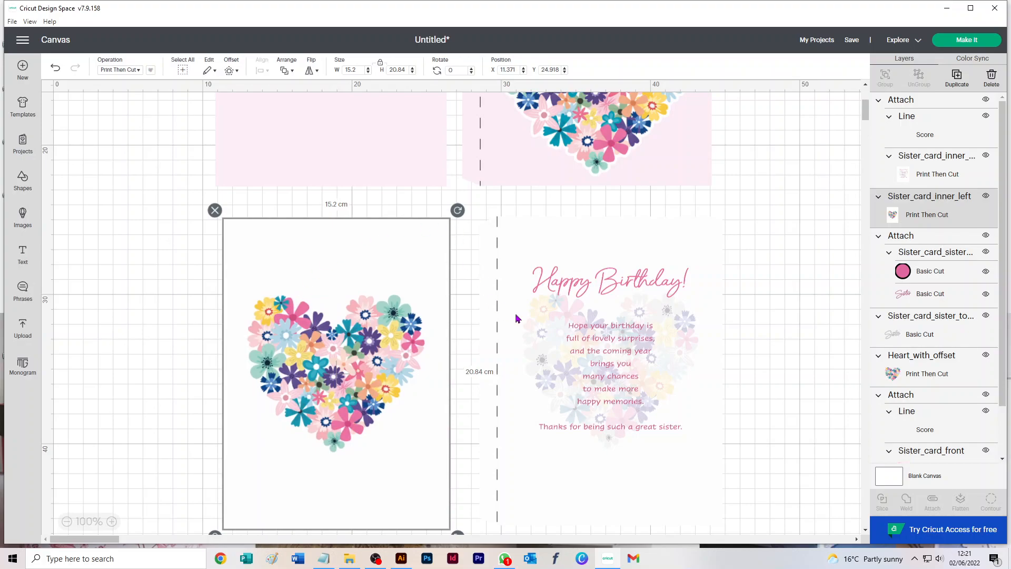
# Send the project to be made, choosing On Mat as the loading method for all materials
pyautogui.scroll(2, 516, 318)
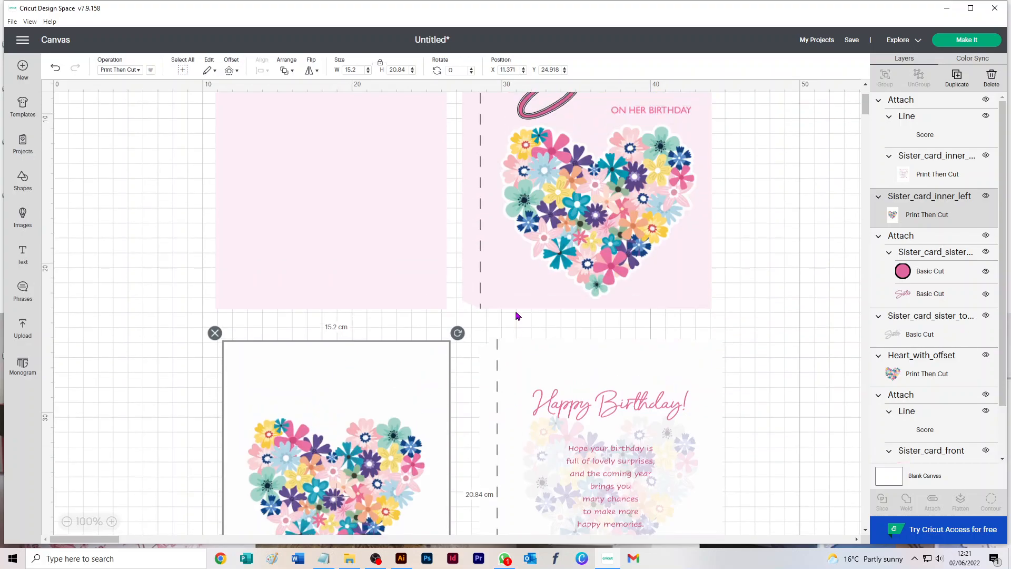
pyautogui.click(959, 45)
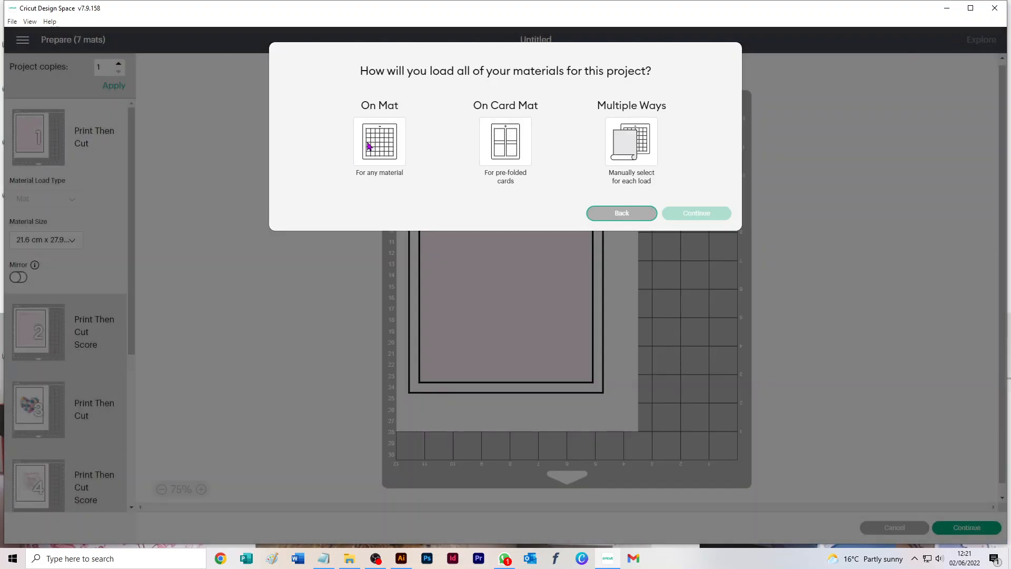
pyautogui.click(368, 145)
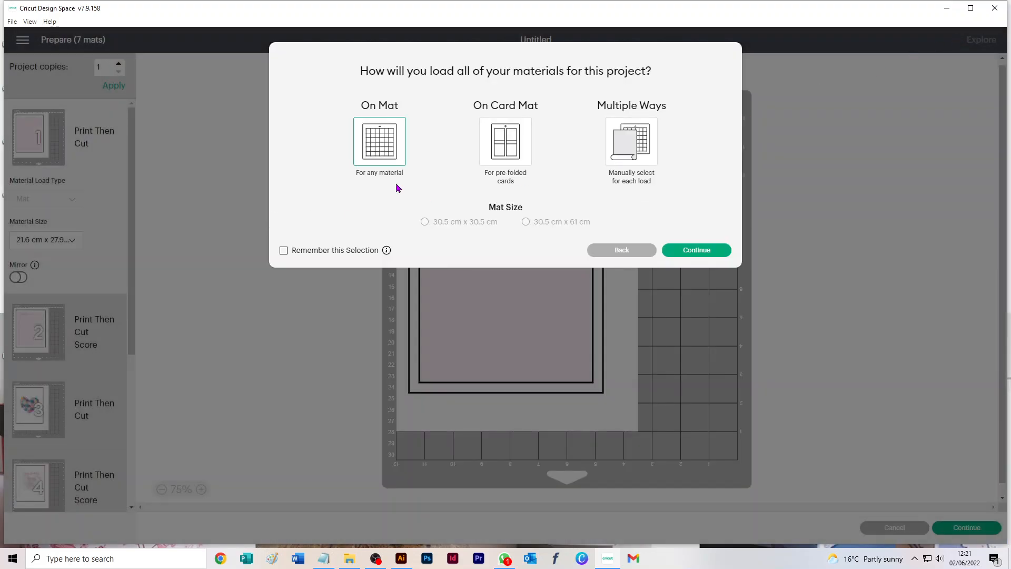
pyautogui.click(696, 249)
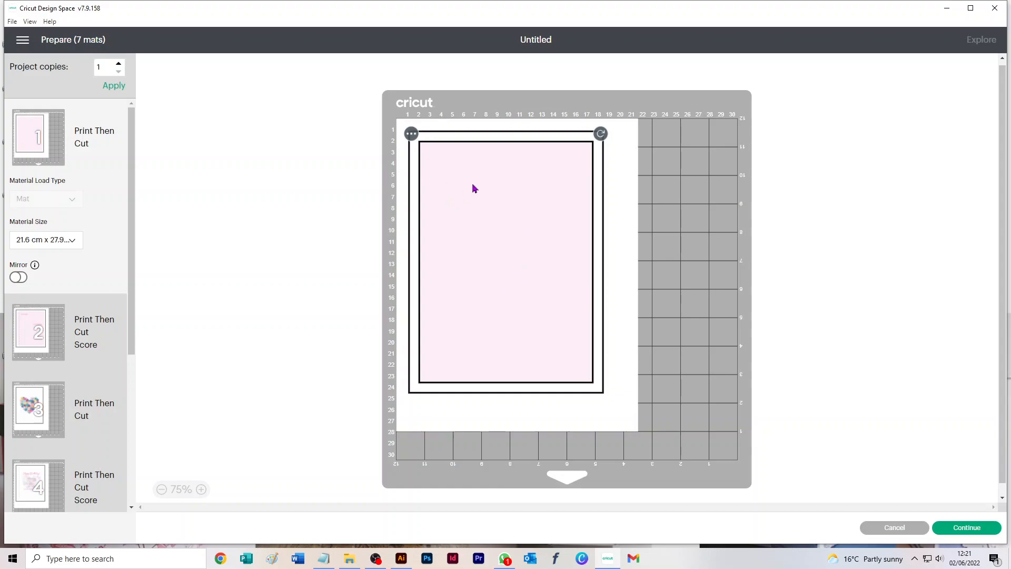
# Examine the prepared mats for the card front, inner heart page, separate heart and both "Sister" lettering cuts
pyautogui.click(45, 334)
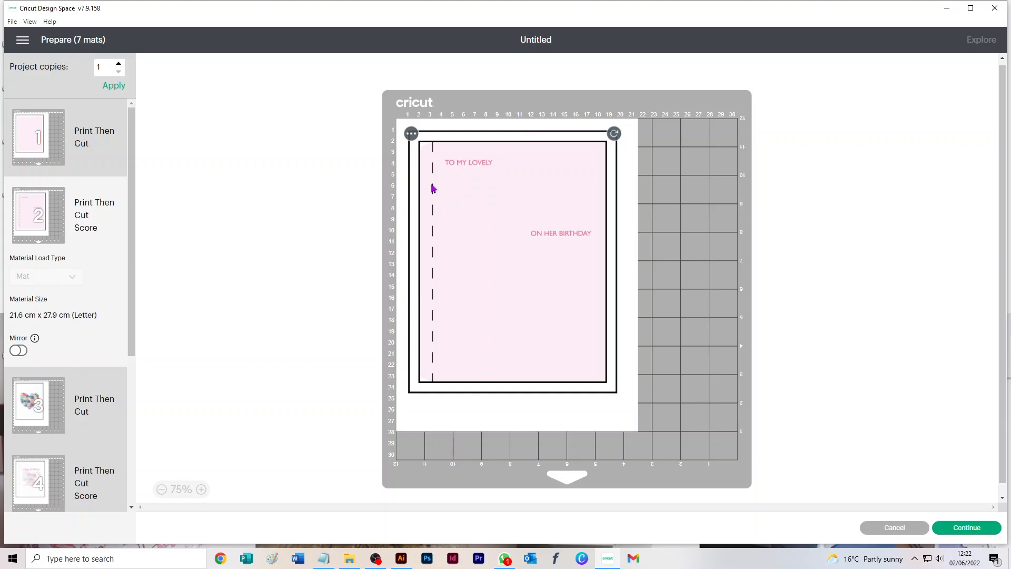
pyautogui.click(51, 411)
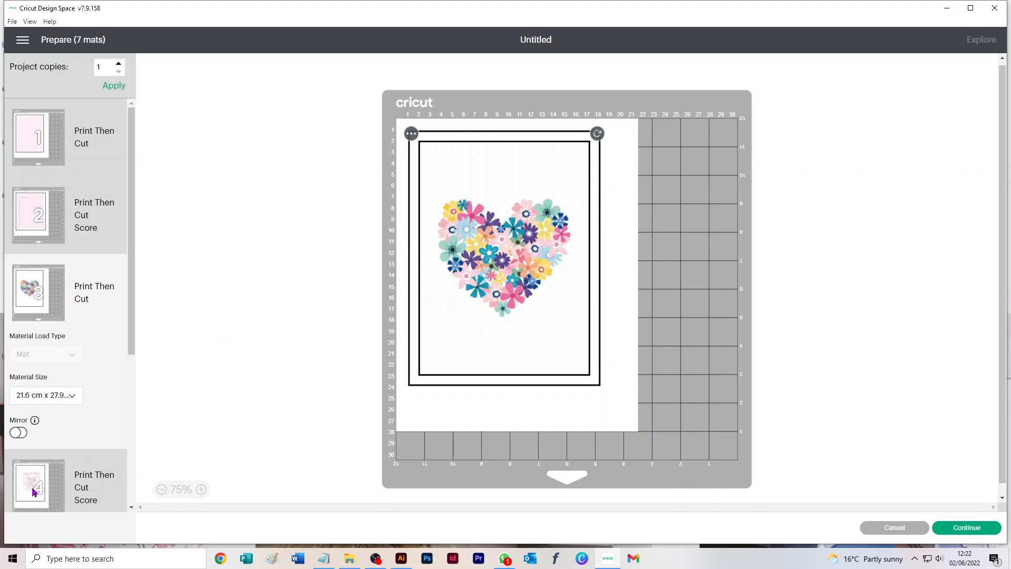
pyautogui.scroll(-5, 66, 366)
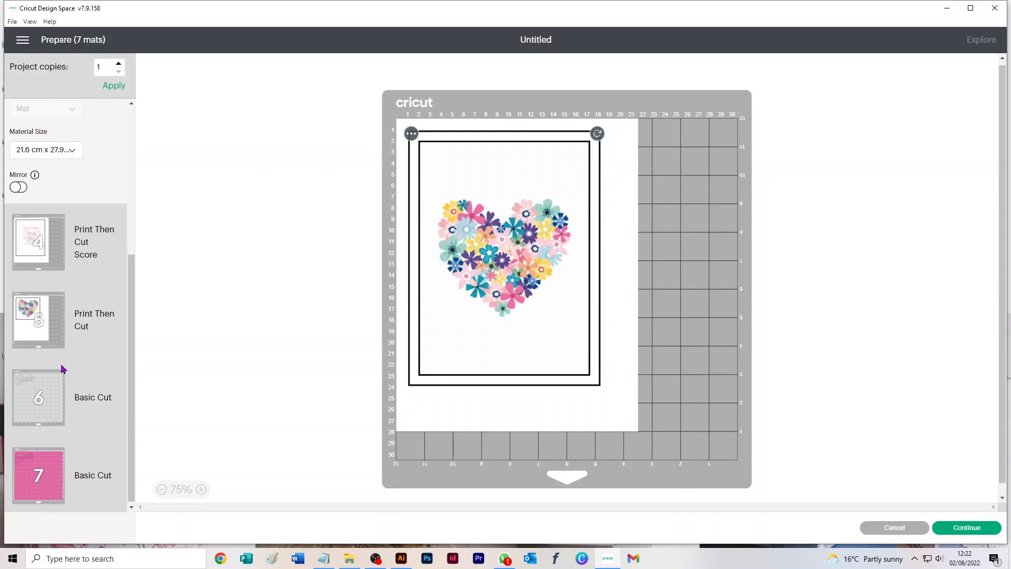
pyautogui.click(35, 330)
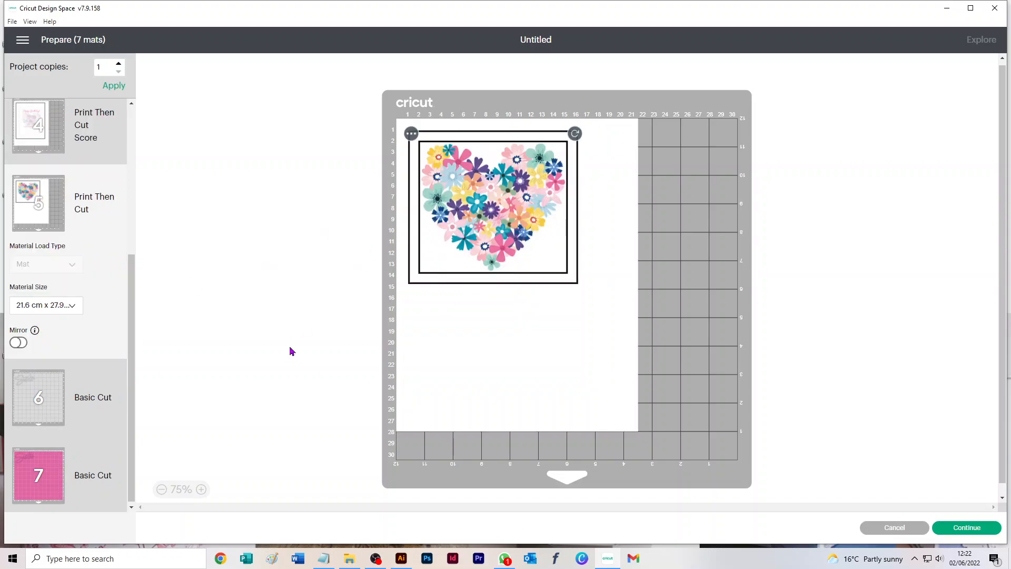
pyautogui.click(63, 411)
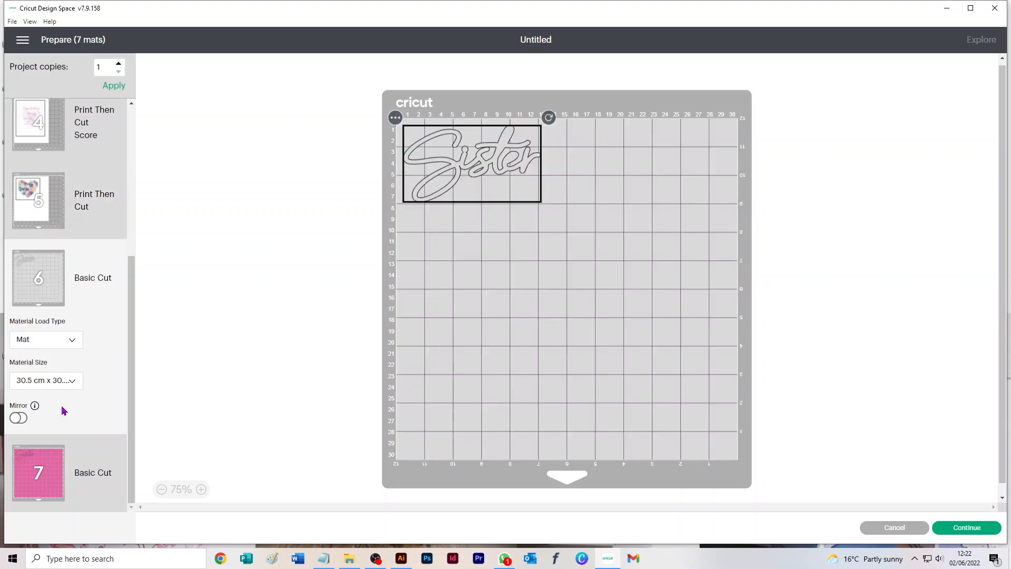
pyautogui.click(58, 477)
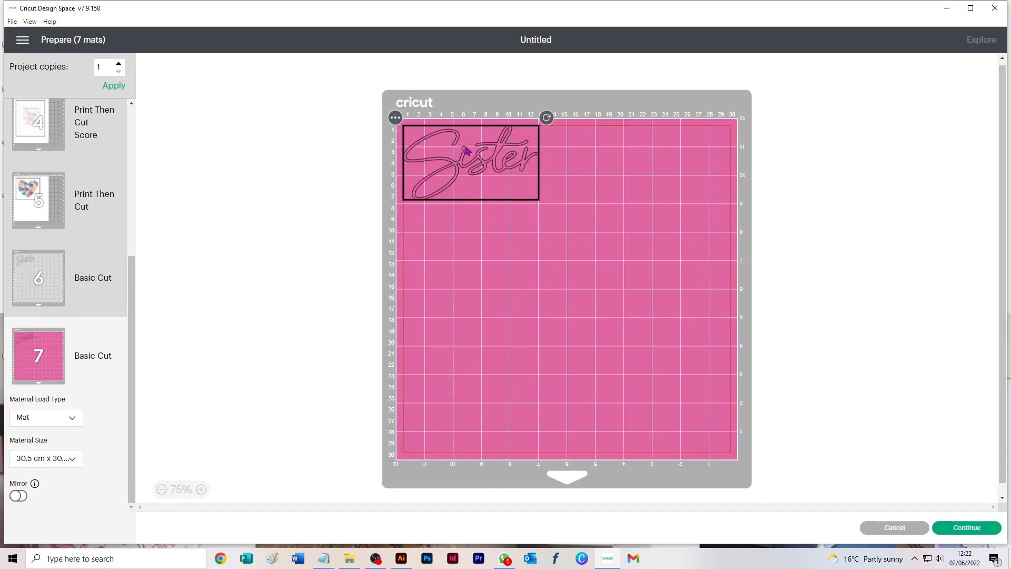
pyautogui.scroll(5, 37, 271)
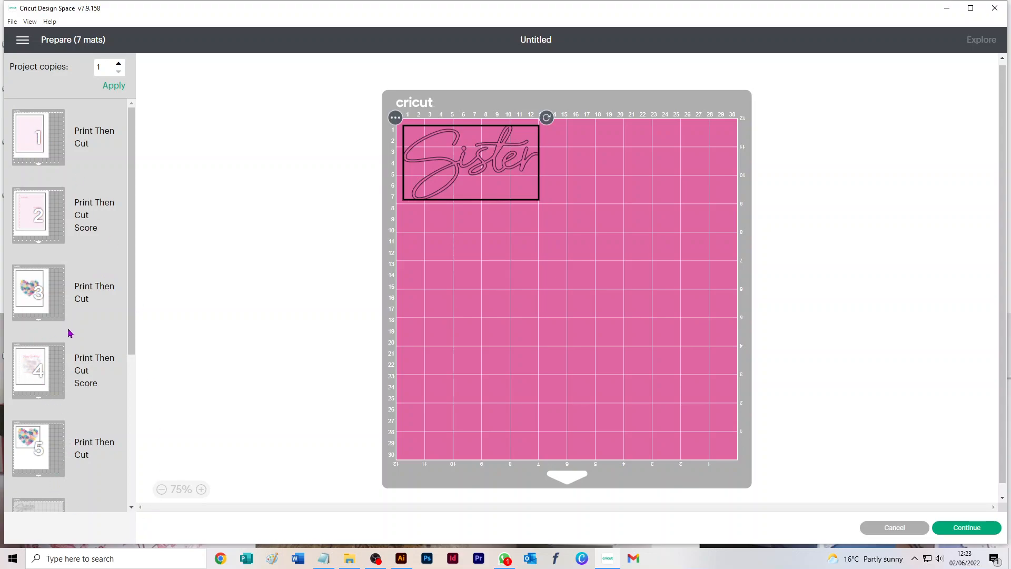
# Select the inner verse page's mat, continue to the making stage and open its print setup
pyautogui.click(32, 368)
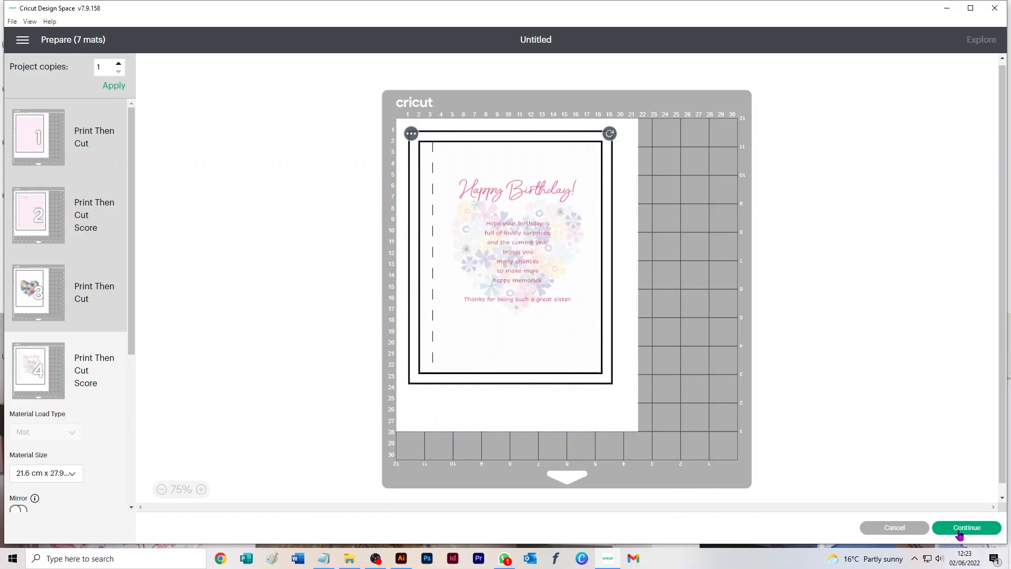
pyautogui.click(959, 528)
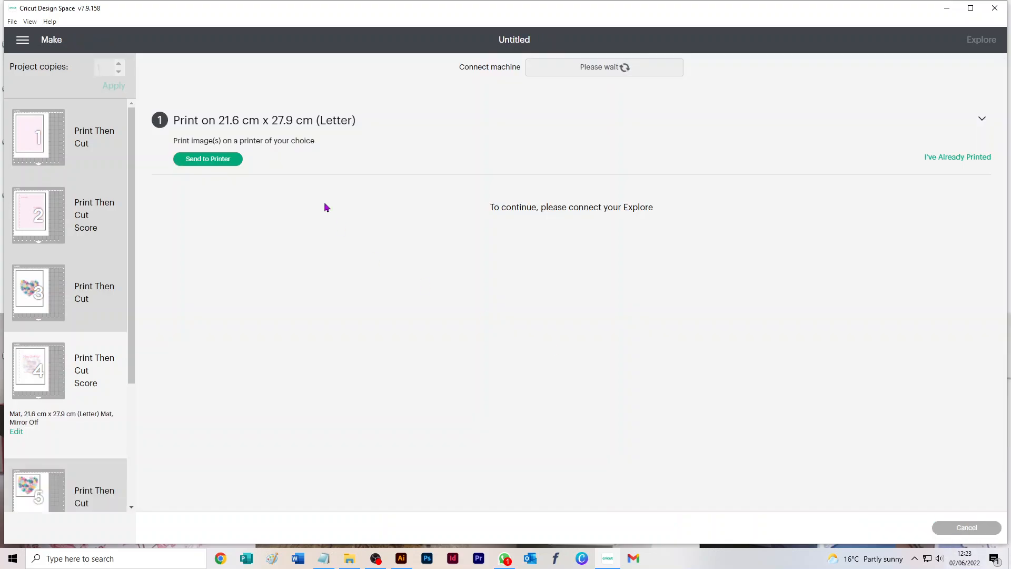
pyautogui.click(201, 162)
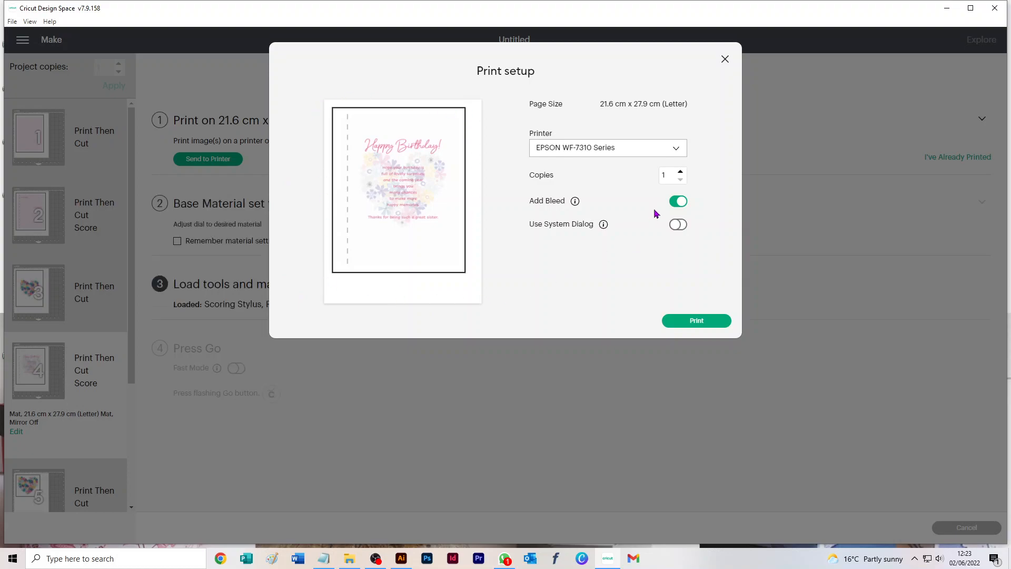
# Turn off the bleed, enable the system dialog and send the inner verse page to the system print dialog
pyautogui.click(678, 201)
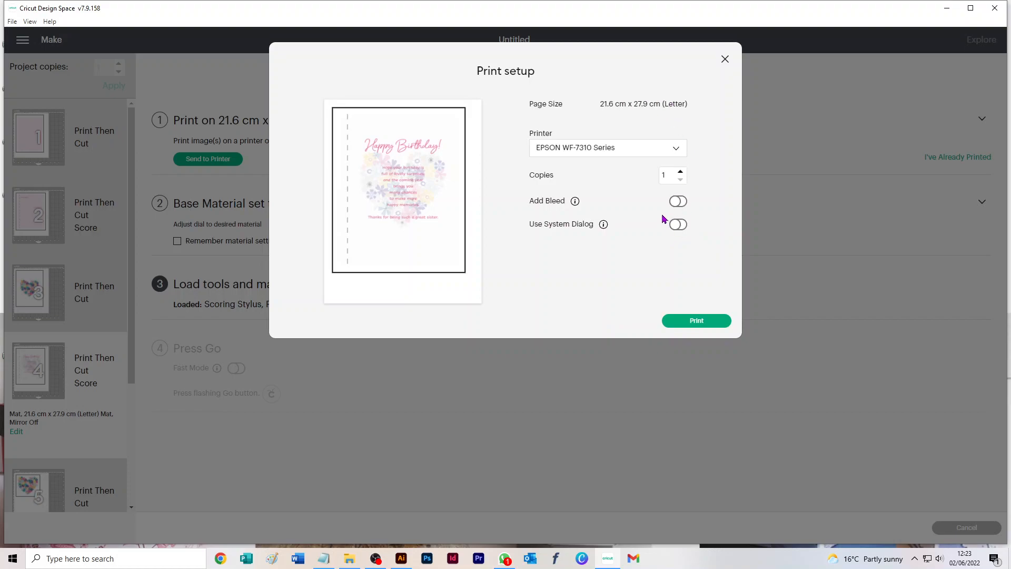
pyautogui.click(676, 226)
pyautogui.click(695, 321)
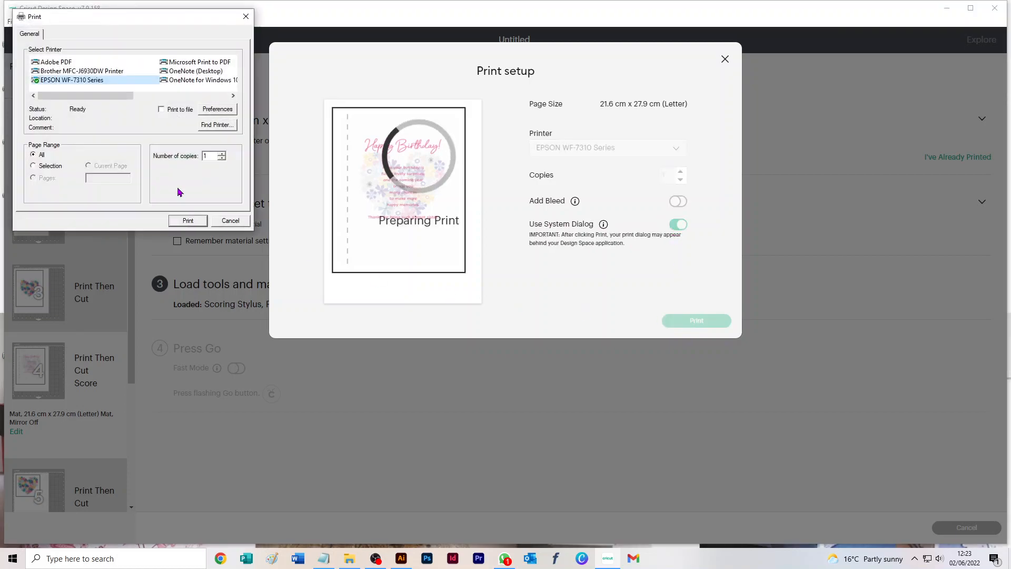
# Set the printer's paper source to Paper Cassette 1 and quality to High, then print the inner verse page
pyautogui.click(217, 109)
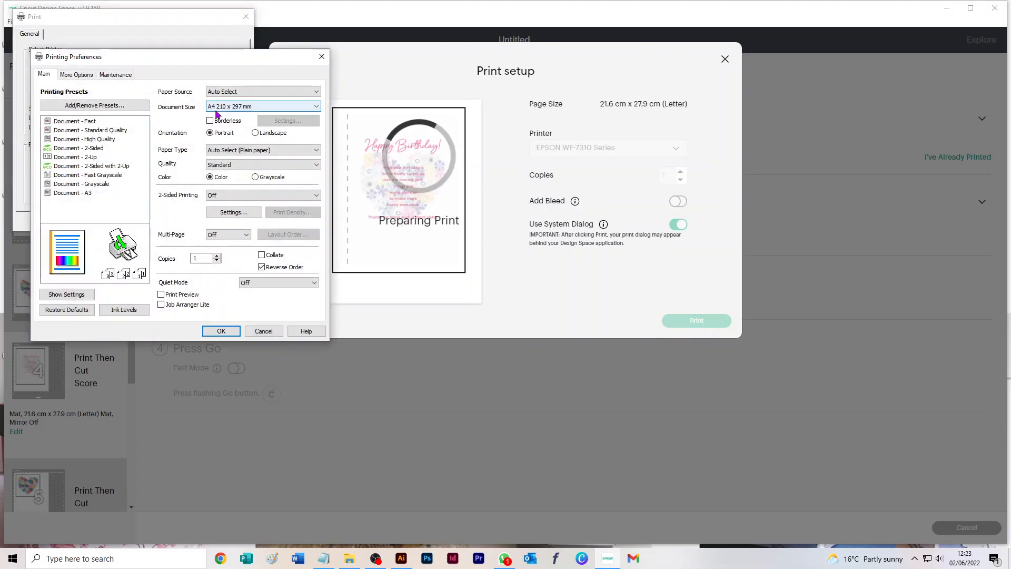
pyautogui.click(226, 93)
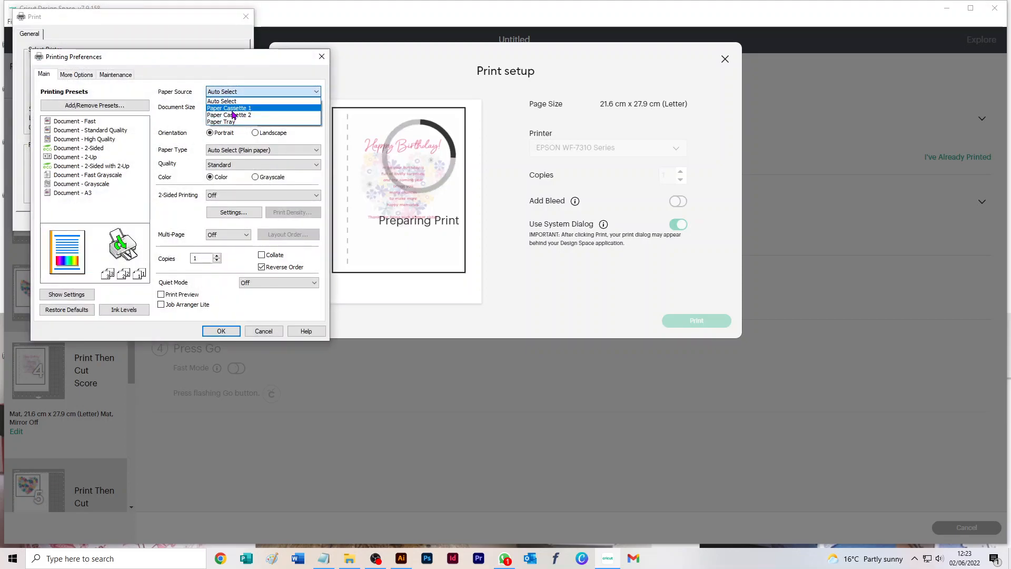
pyautogui.click(234, 108)
pyautogui.click(221, 164)
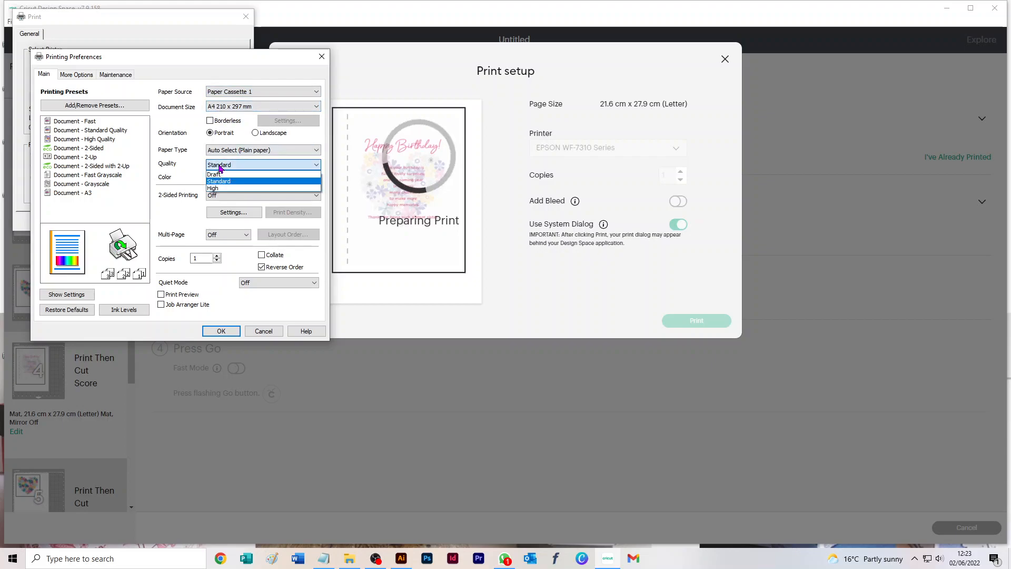
pyautogui.click(218, 188)
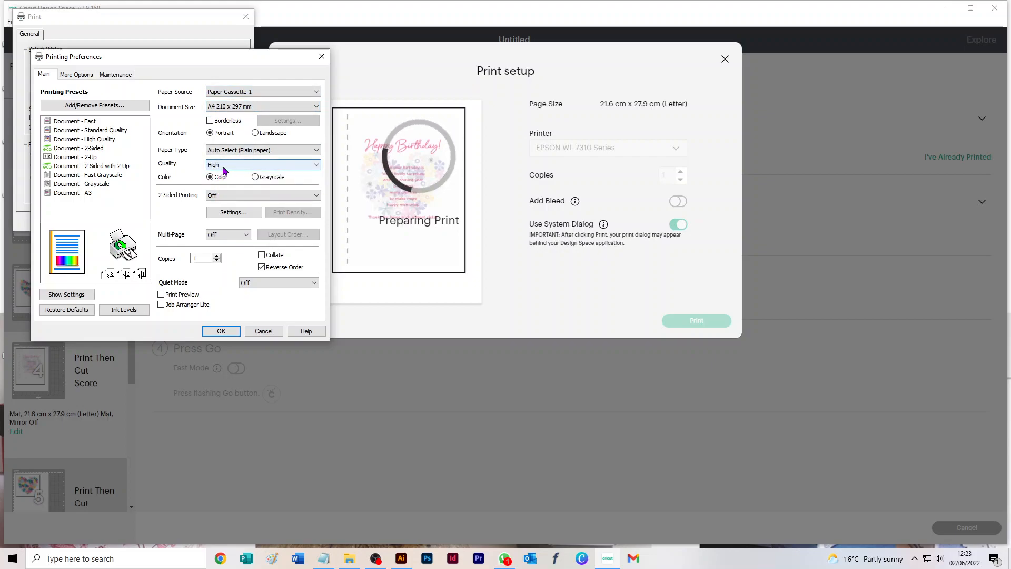
pyautogui.click(221, 331)
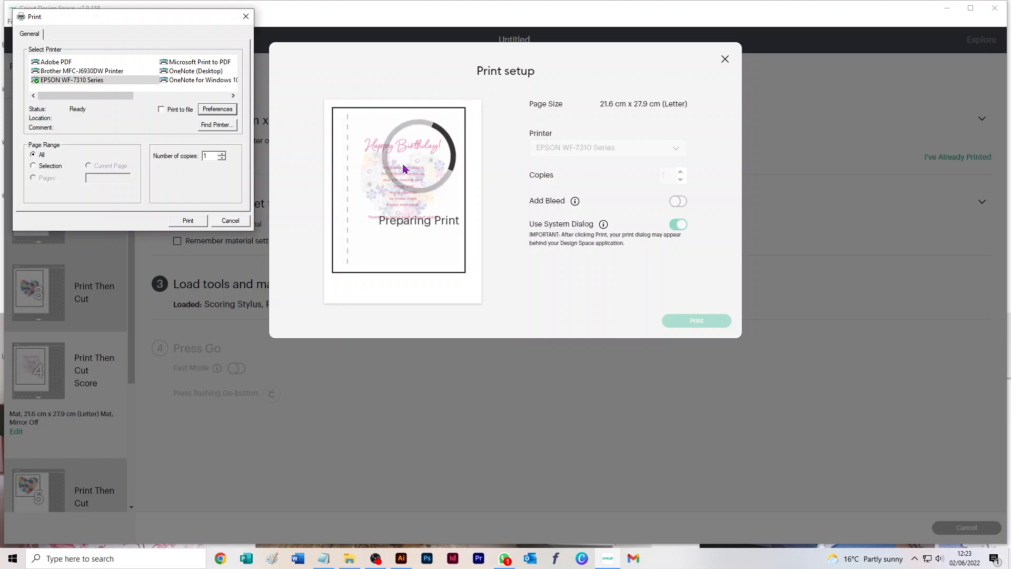
pyautogui.click(190, 223)
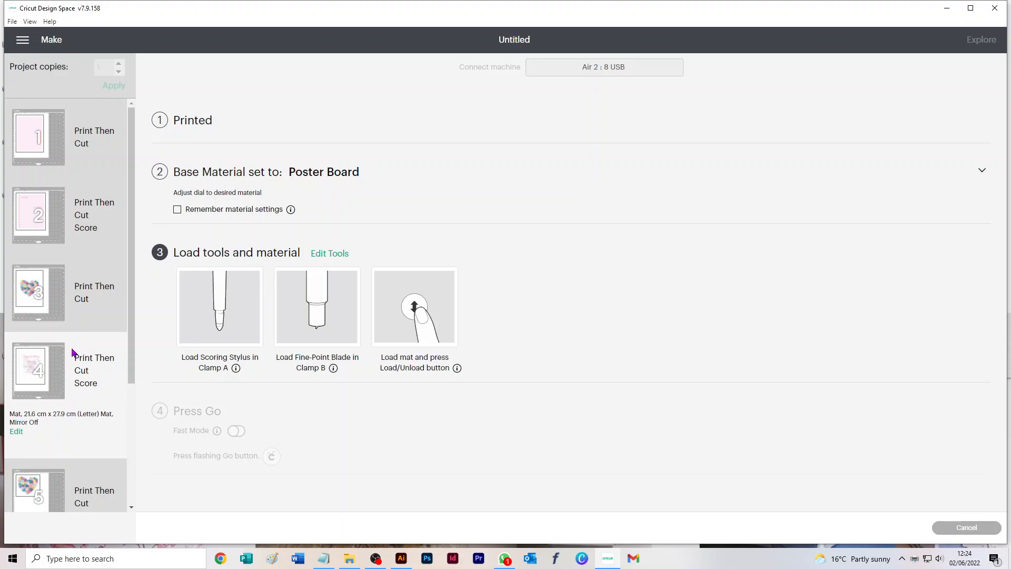
pyautogui.scroll(-2, 63, 326)
pyautogui.click(38, 369)
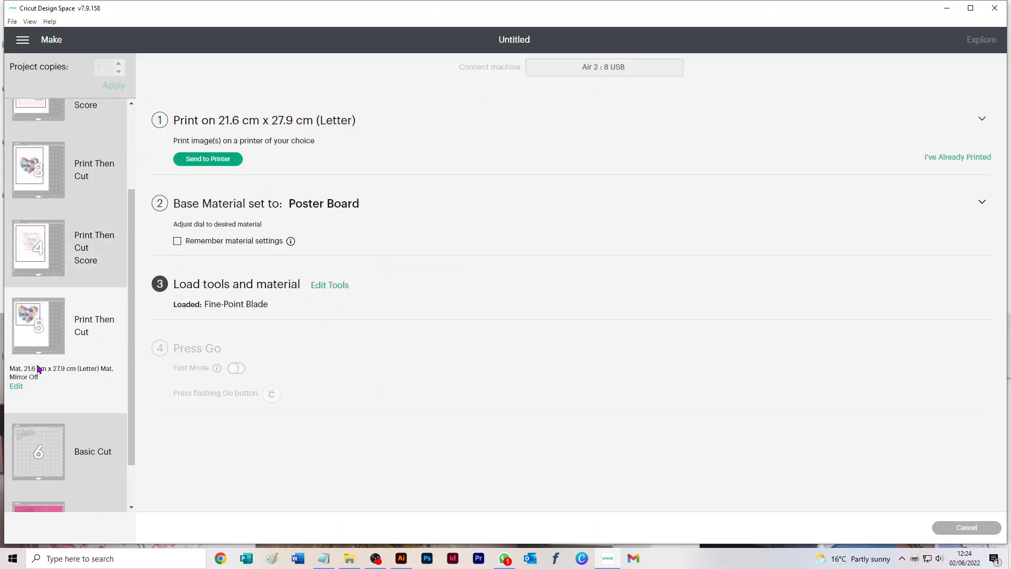
pyautogui.scroll(2, 74, 318)
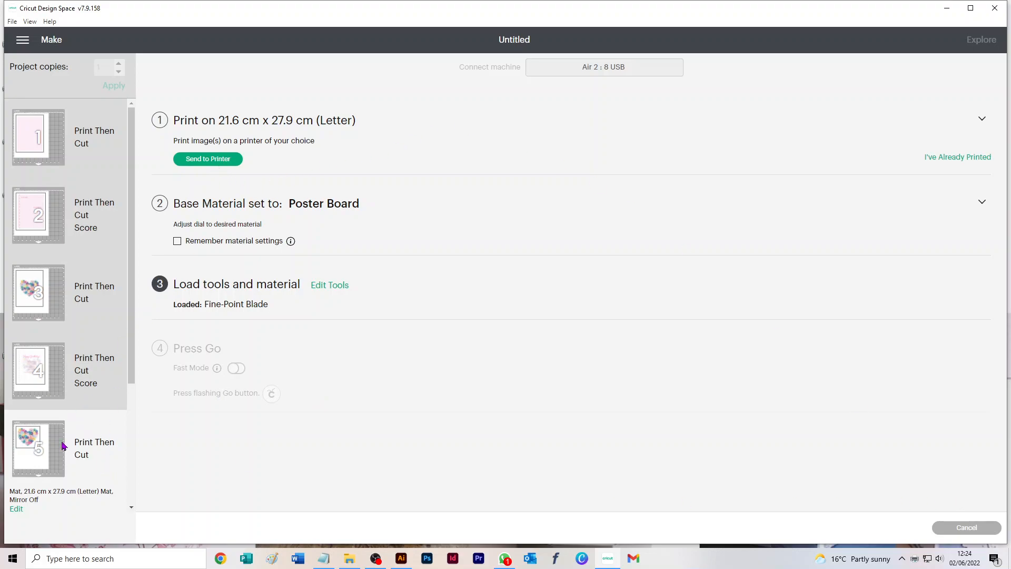
pyautogui.moveTo(62, 446)
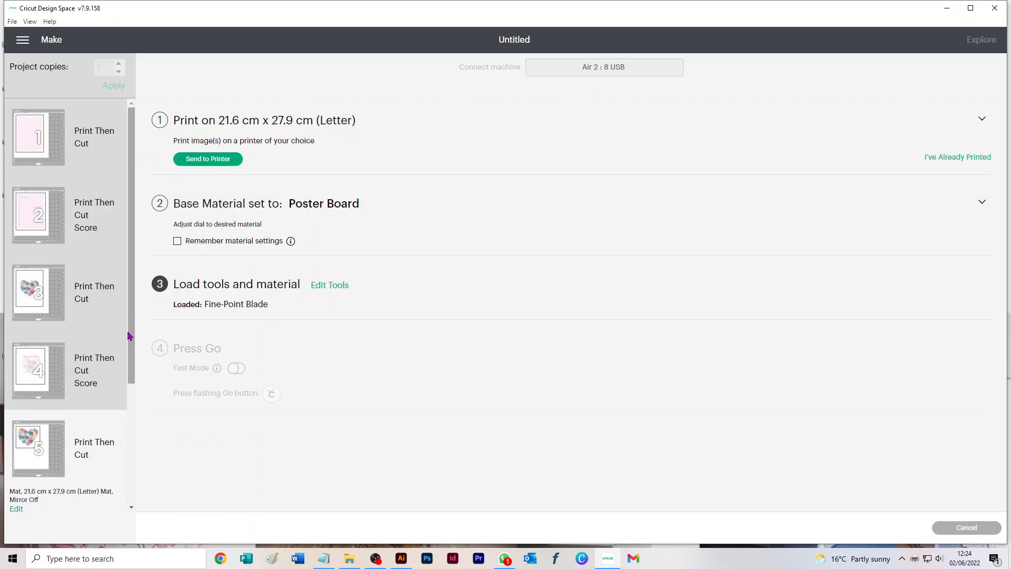
# Send the plain pink page on the first mat to the system print dialog, leaving bleed on
pyautogui.click(27, 129)
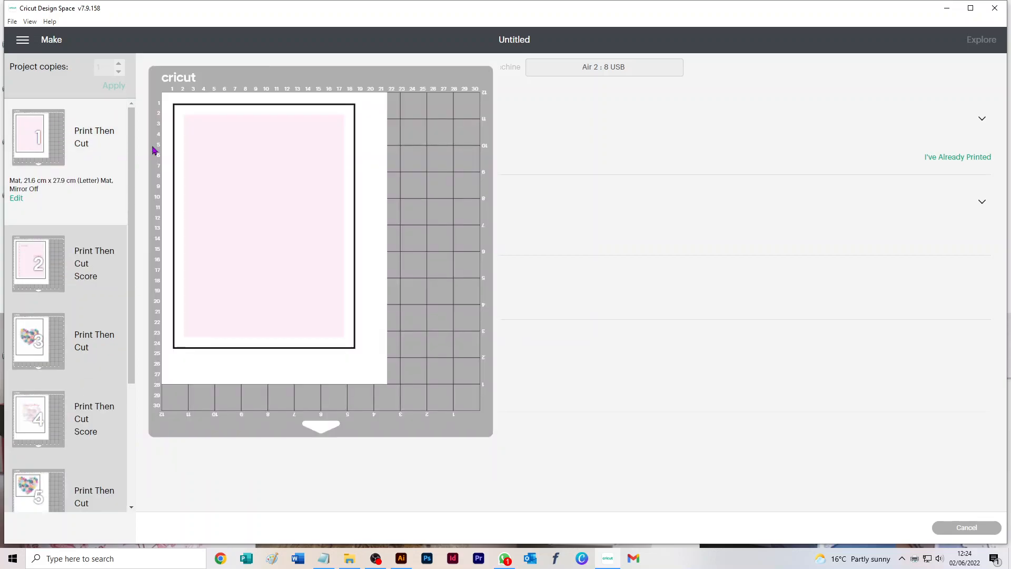
pyautogui.click(188, 161)
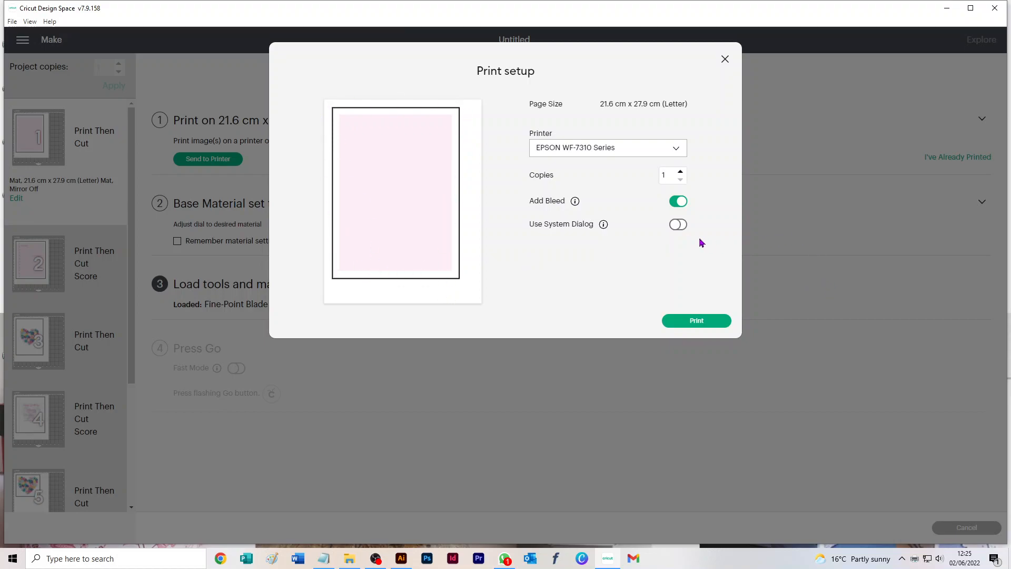
pyautogui.click(678, 225)
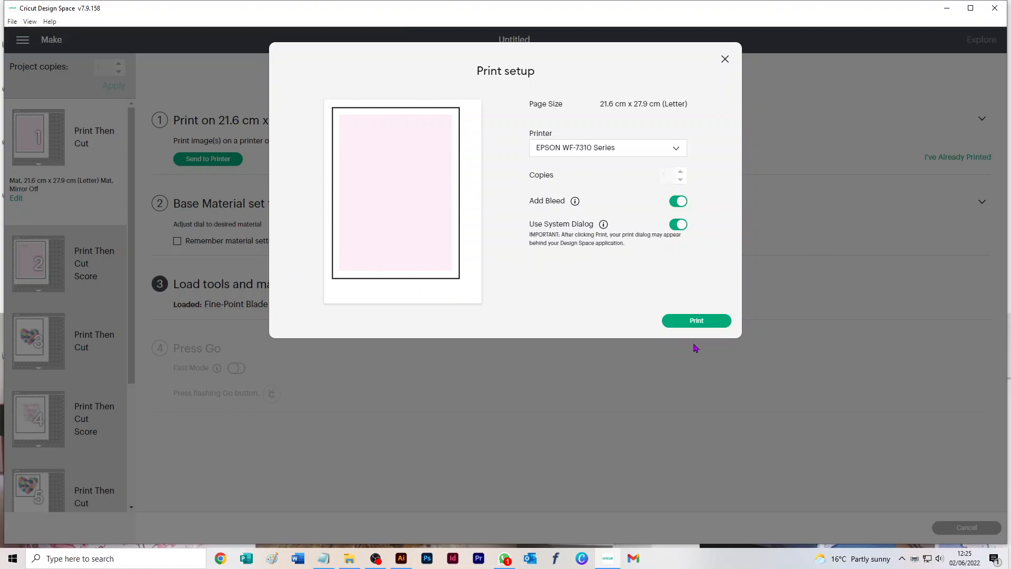
pyautogui.click(701, 320)
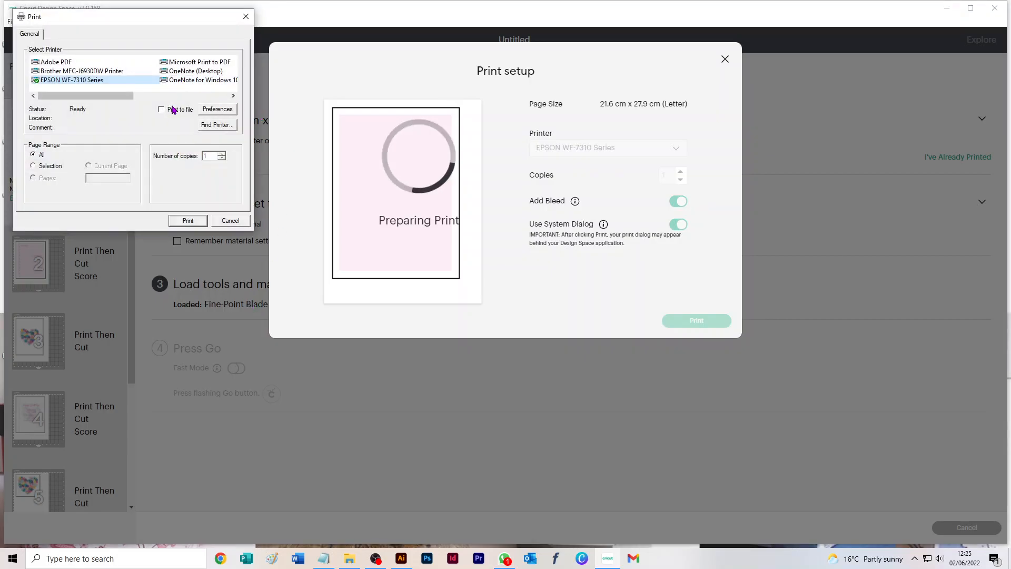
# Set the paper source to Paper Cassette 1, choose the print quality and print the plain pink page
pyautogui.click(216, 110)
pyautogui.click(227, 93)
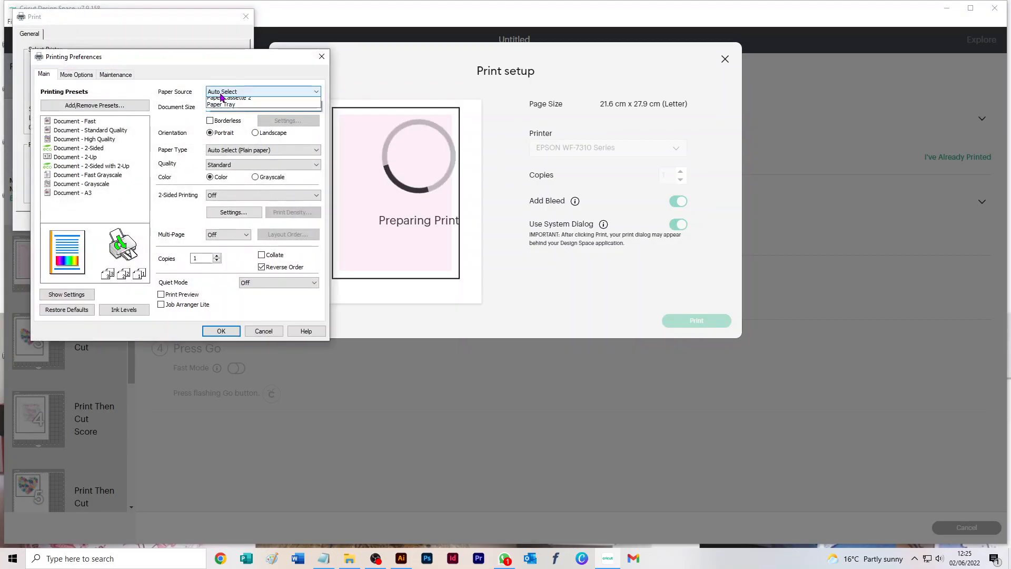
pyautogui.click(236, 108)
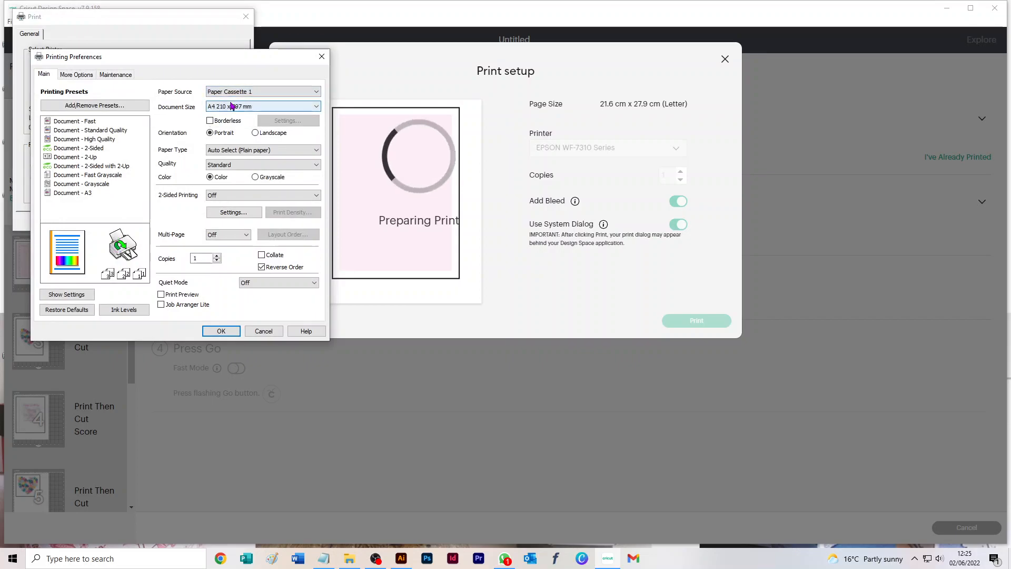
pyautogui.click(220, 165)
pyautogui.click(223, 182)
pyautogui.click(239, 331)
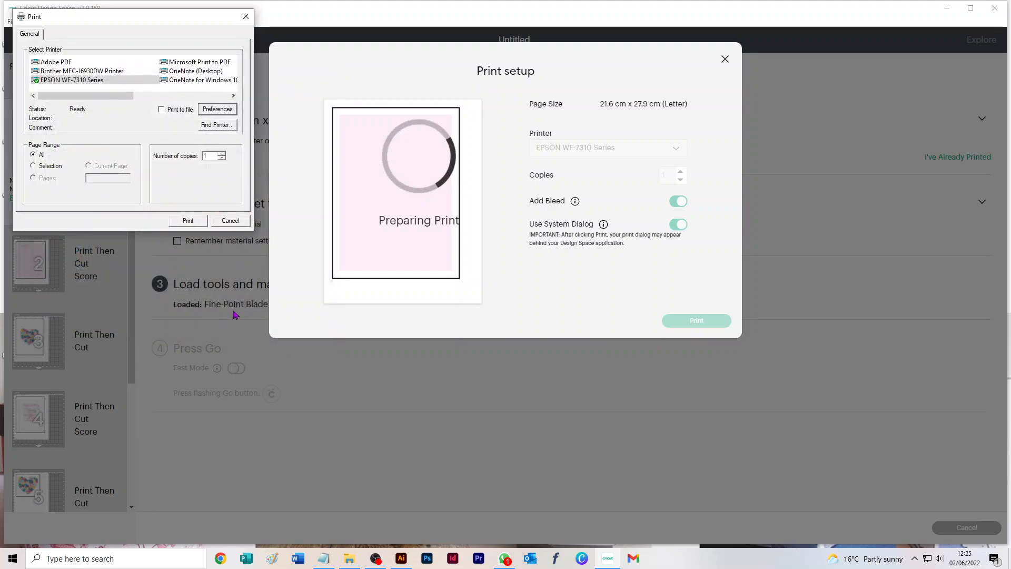
pyautogui.click(188, 220)
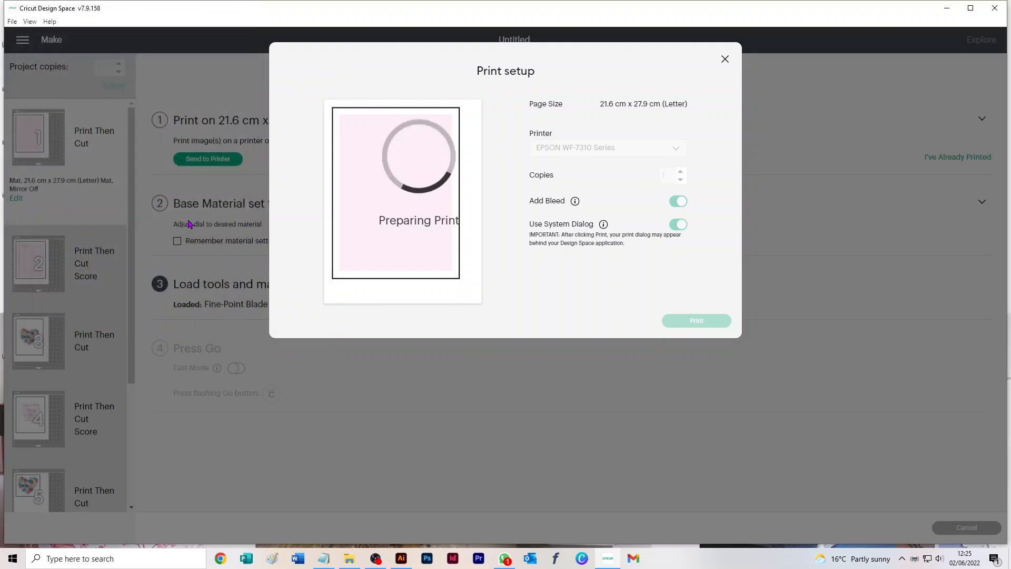